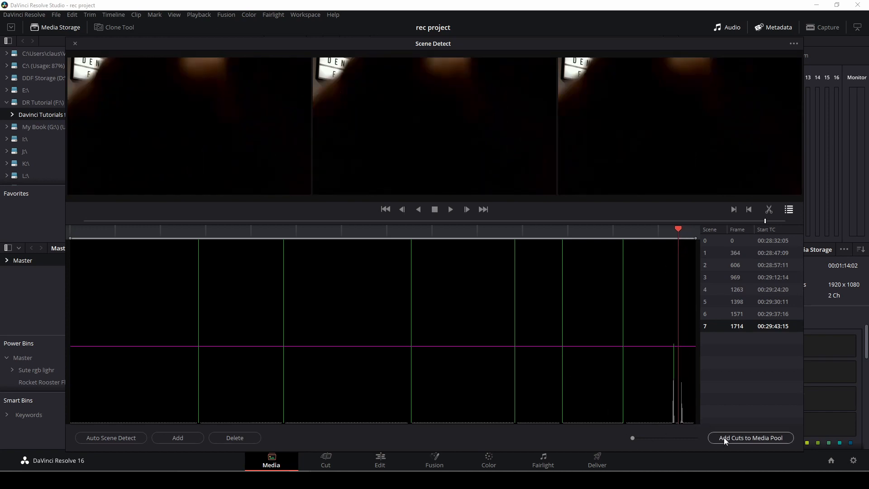
Step: Add the detected scene cuts to the media pool and place the resulting Capture0003.mov clips on a new timeline
click(724, 437)
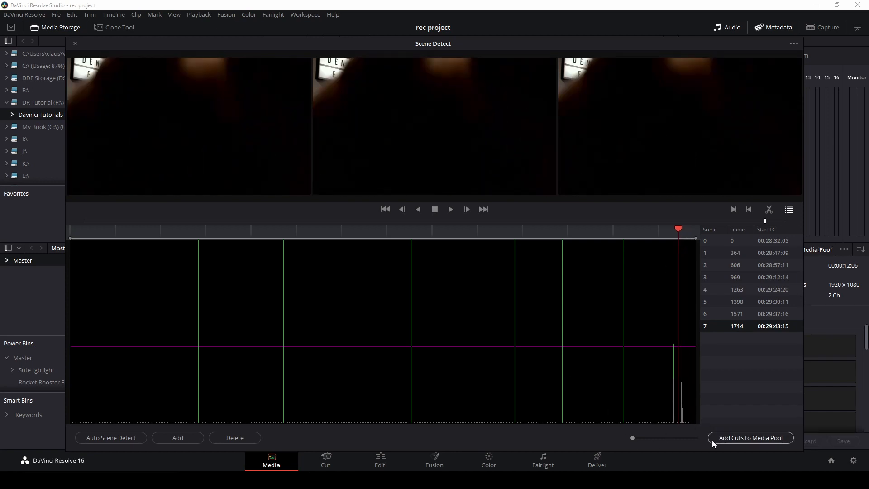
click(75, 43)
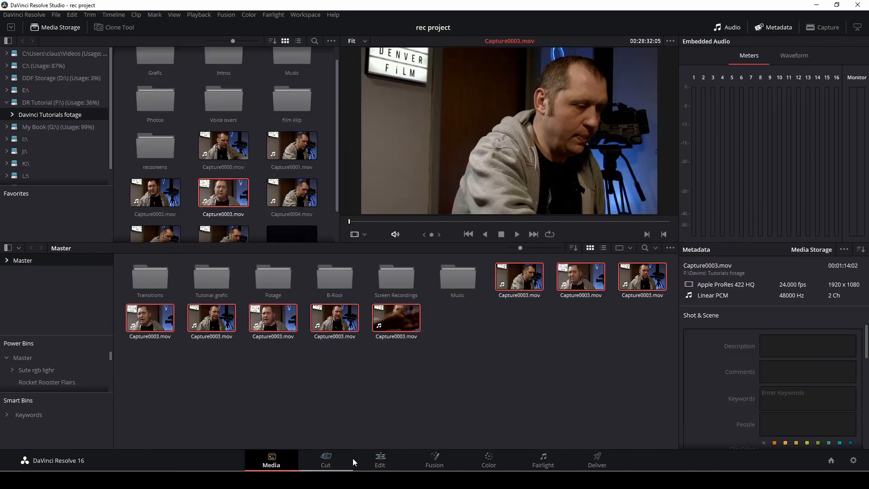
click(383, 461)
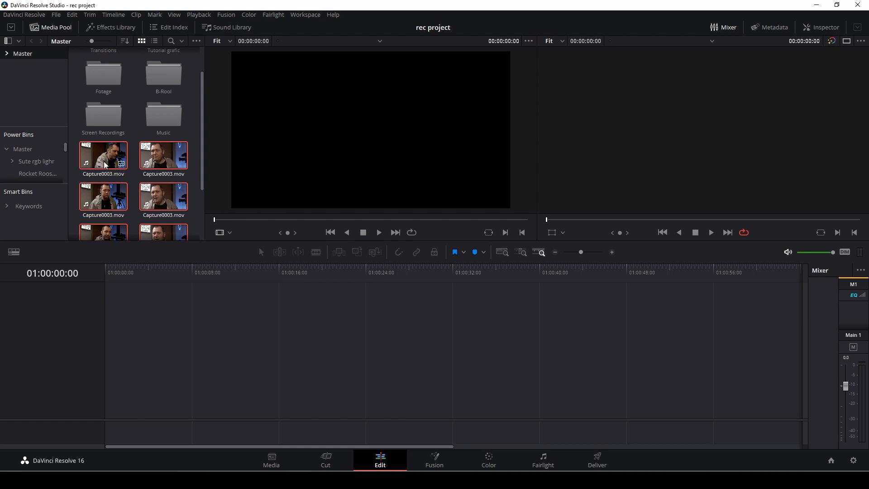
drag(109, 165, 122, 357)
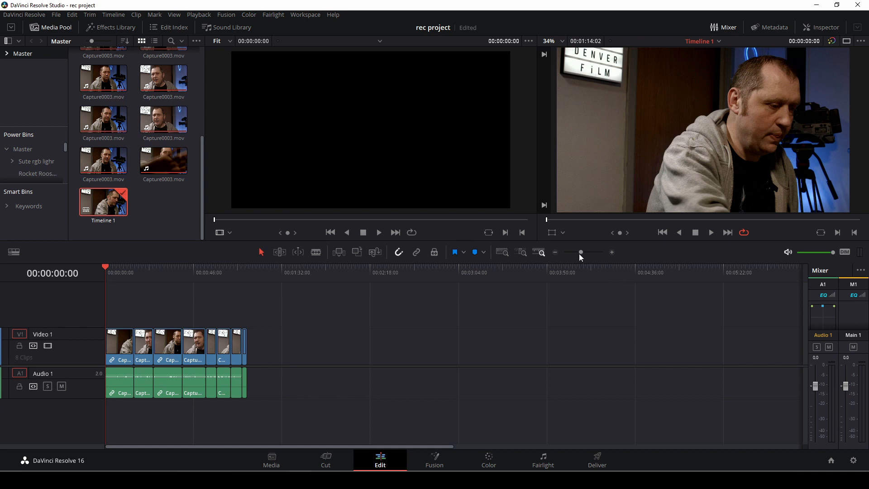
Step: Trim the start of the first clip's video and audio to 00:00:10:09
drag(579, 253, 590, 251)
drag(104, 270, 281, 302)
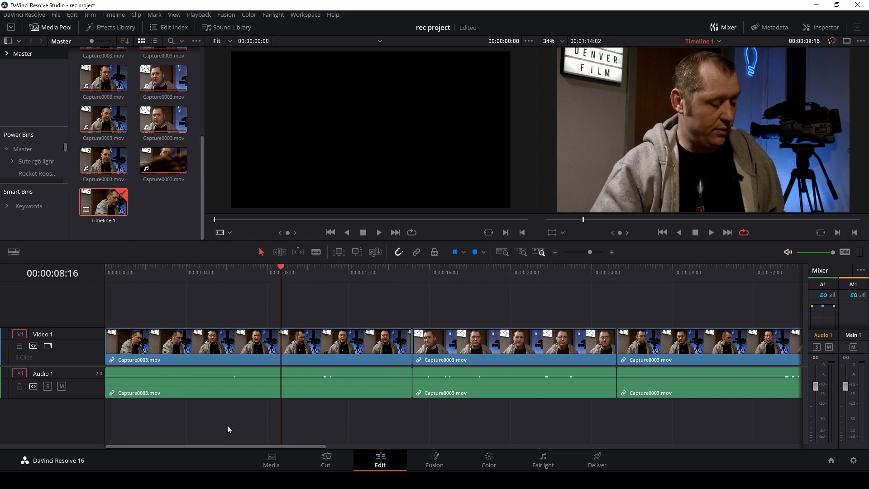
drag(588, 254, 585, 254)
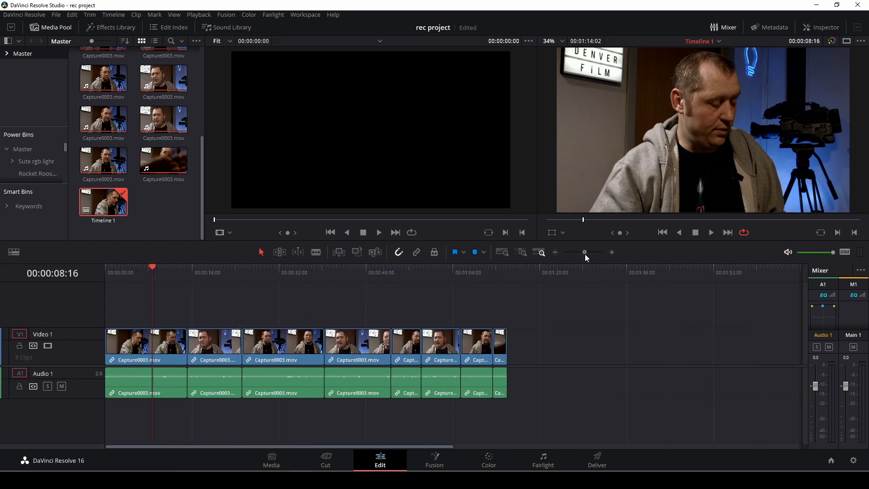
key(space)
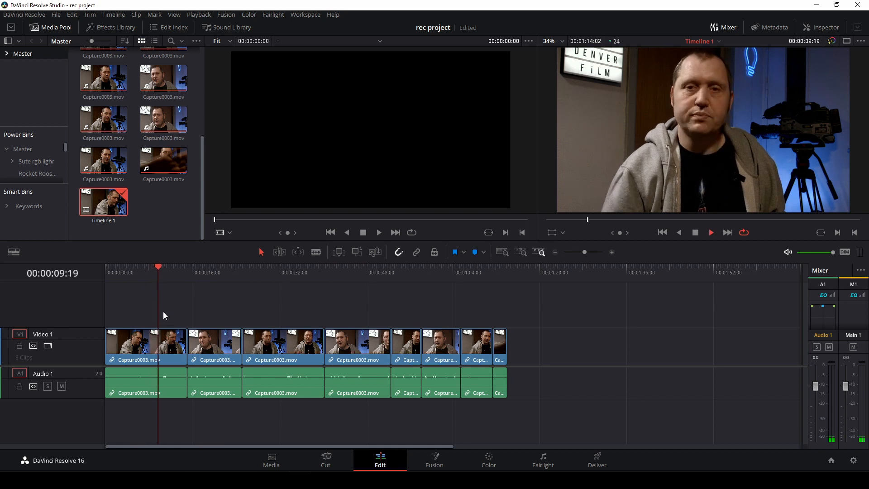
key(space)
drag(109, 348, 162, 348)
drag(110, 387, 162, 387)
Step: Raise the volume of all audio clips on the timeline to 20.60
drag(534, 384, 154, 405)
click(825, 28)
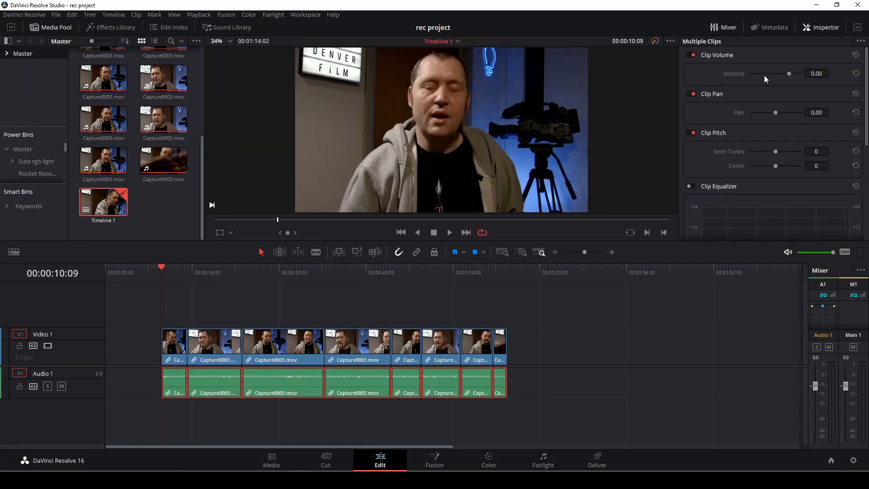
drag(817, 71, 830, 72)
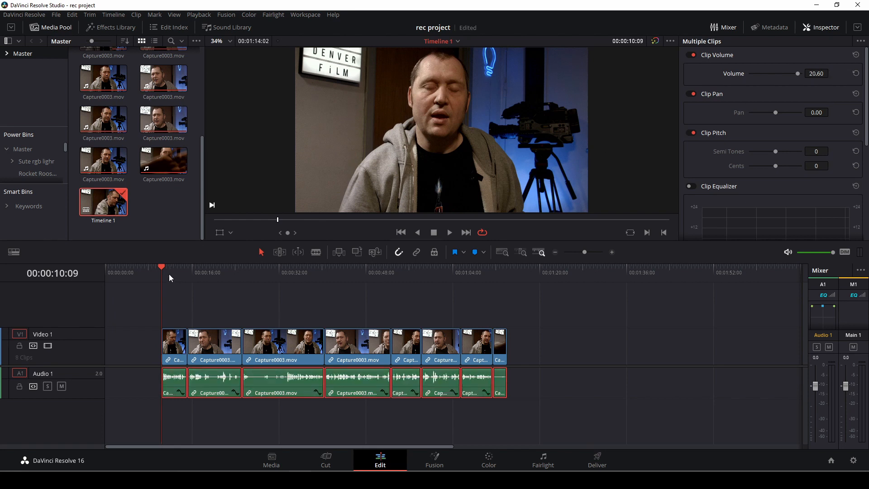
Step: Split the third clip at 00:00:33:08 and delete all video and audio before the cut
key(space)
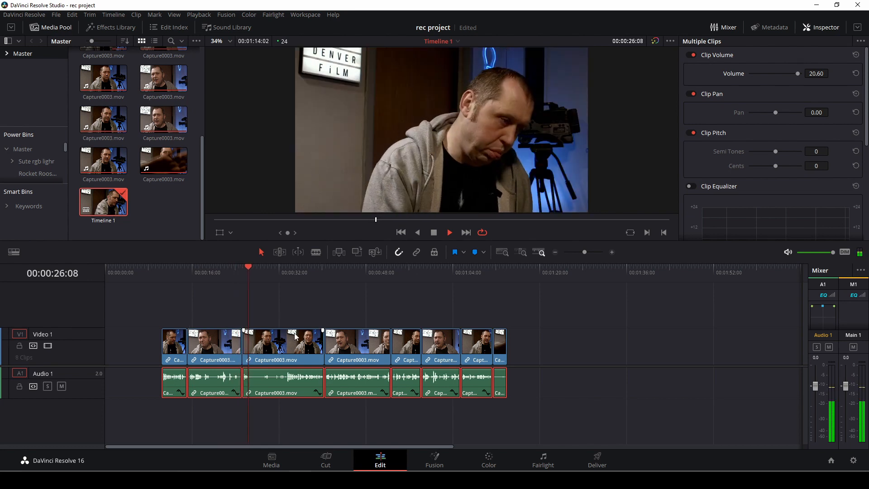
key(space)
click(291, 308)
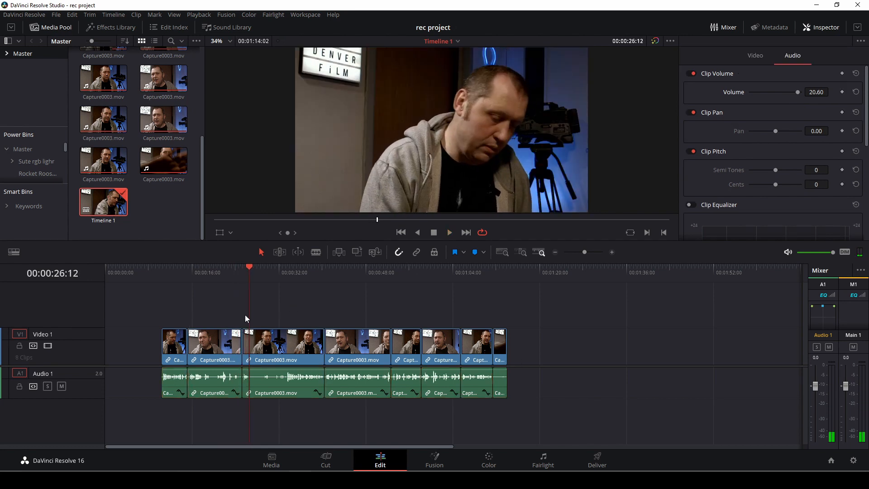
drag(251, 267, 286, 270)
key(space)
key(space)
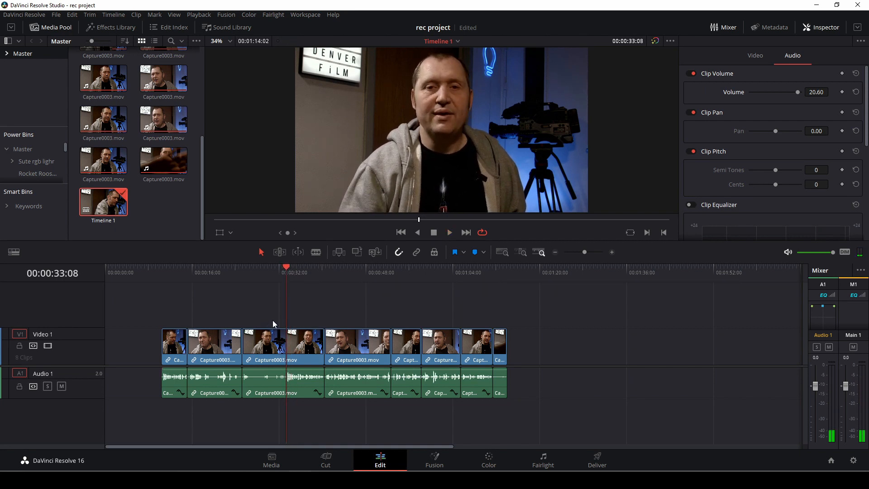
key(ctrl+b)
drag(147, 311, 271, 412)
key(BackSpace)
Step: Trim the end of the last clip's video and audio to 00:01:12:04
key(space)
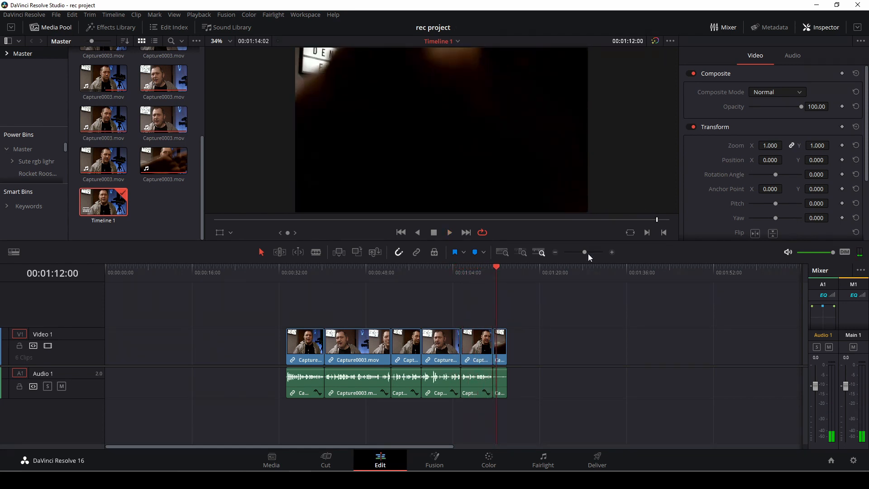
drag(587, 253, 596, 253)
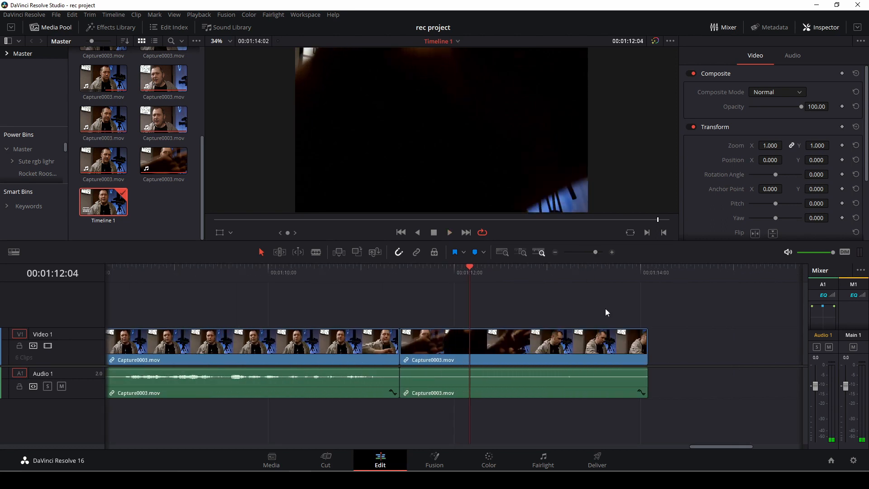
drag(643, 347, 469, 347)
drag(647, 388, 469, 387)
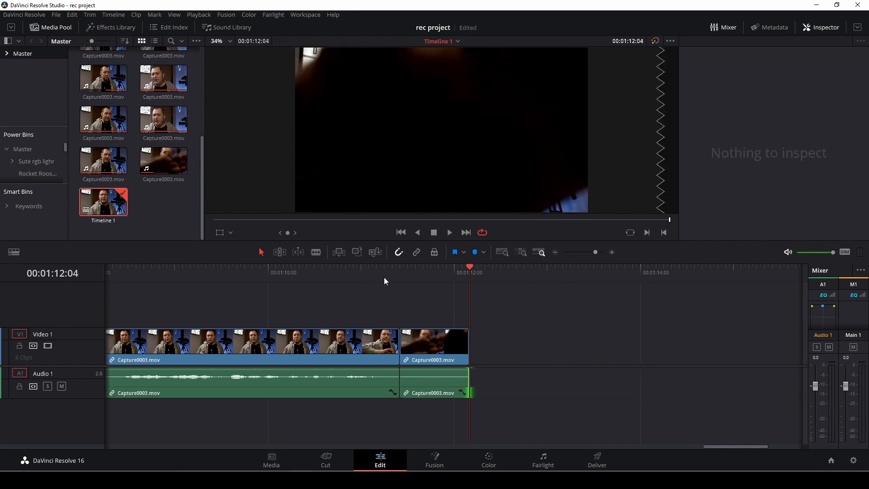
Step: Move all remaining clips to the start of the timeline and return the playhead to 00:00:00:00
drag(596, 253, 584, 255)
drag(201, 332, 171, 363)
click(123, 275)
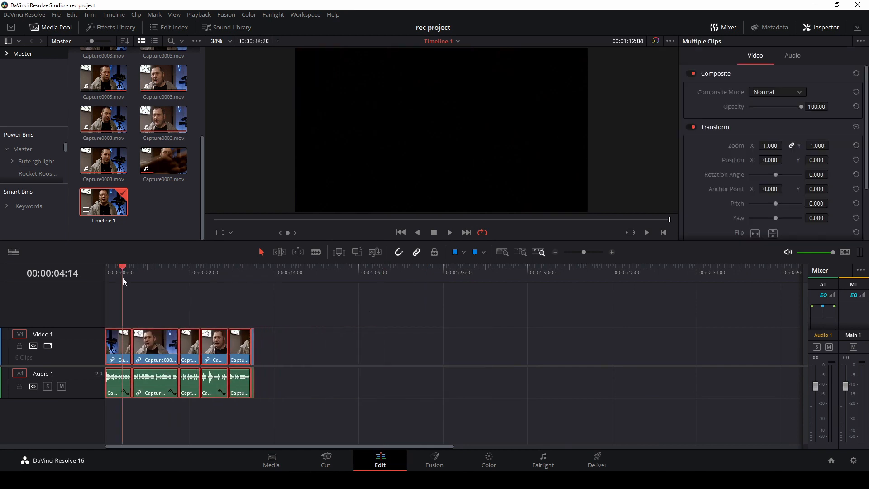
click(110, 291)
drag(119, 271, 100, 273)
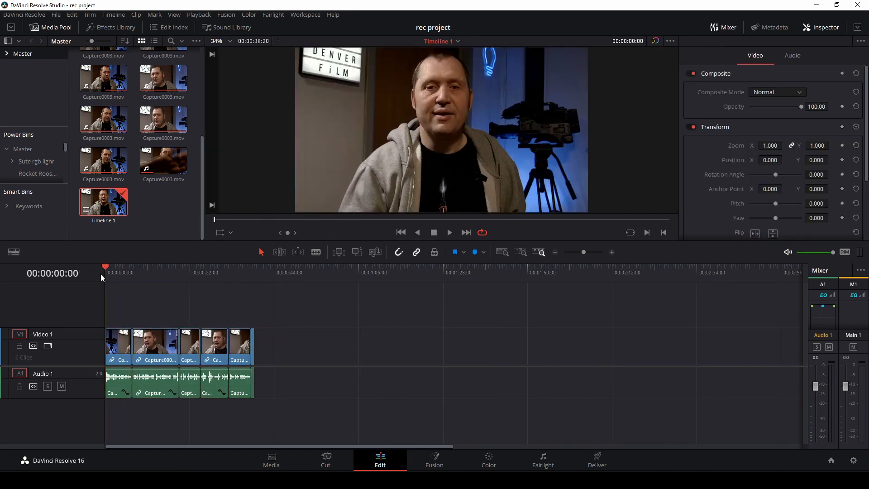
Step: Place the lower third danish filmmaker.mov graphic from the Tutorial grafic bin on Video 2 at the timeline's start
click(67, 28)
click(66, 28)
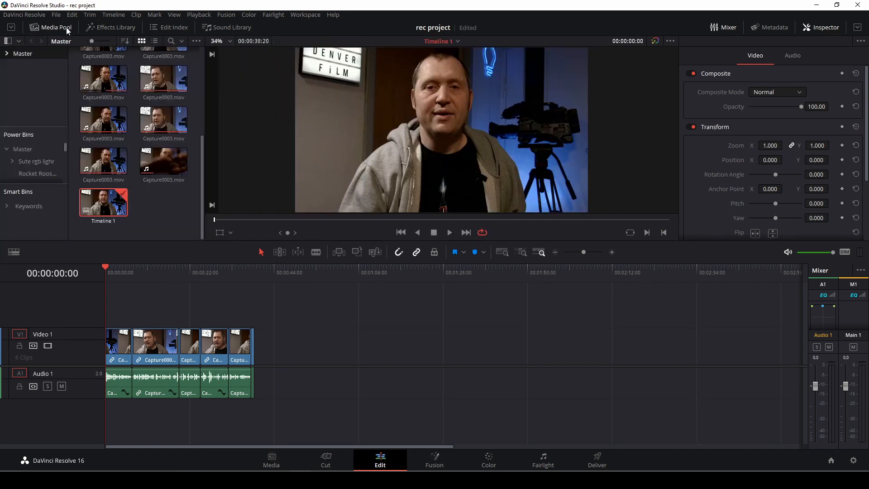
scroll(118, 120, up, 5)
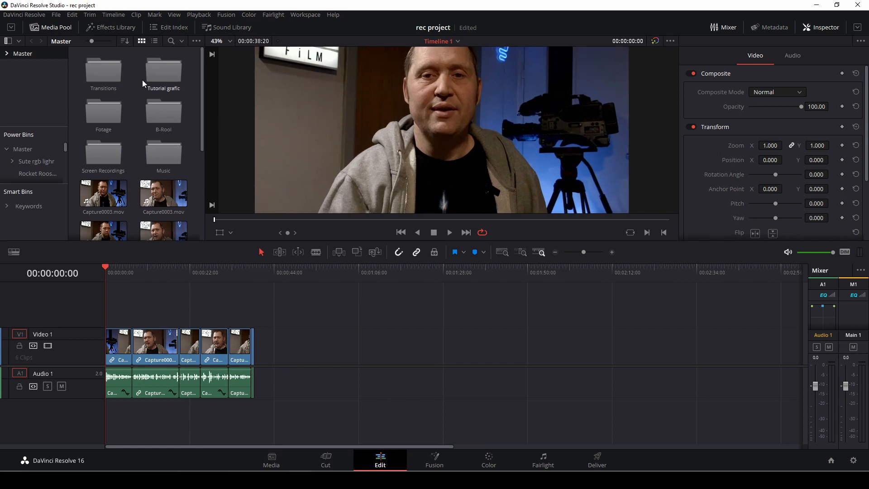
double_click(163, 75)
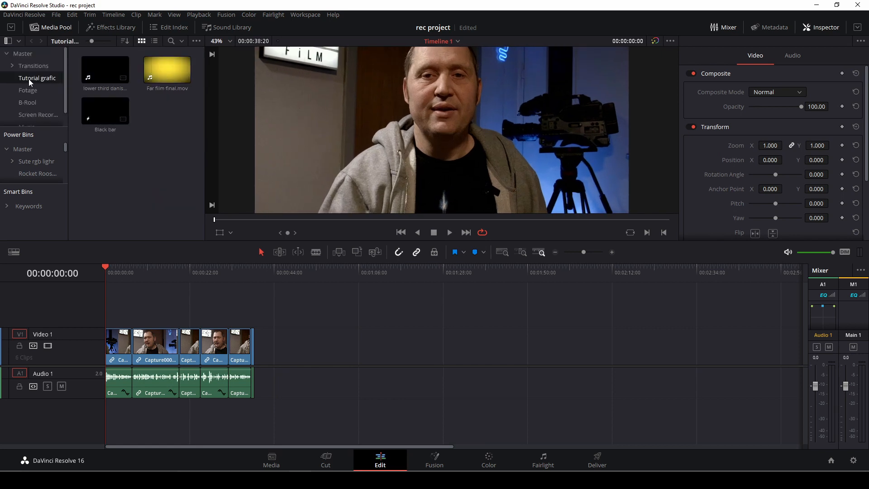
double_click(110, 75)
drag(368, 167, 112, 310)
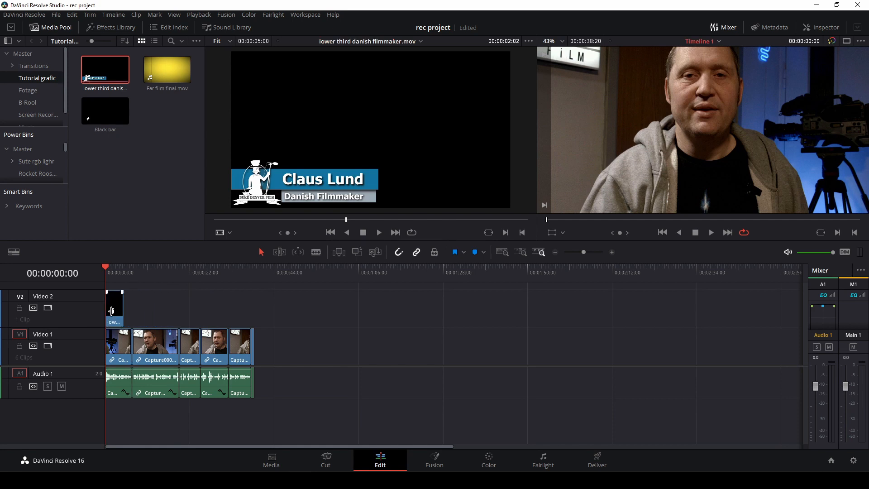
Step: Set the lower third's X position to -20.000 and play the timeline up to 00:00:08:23
click(821, 28)
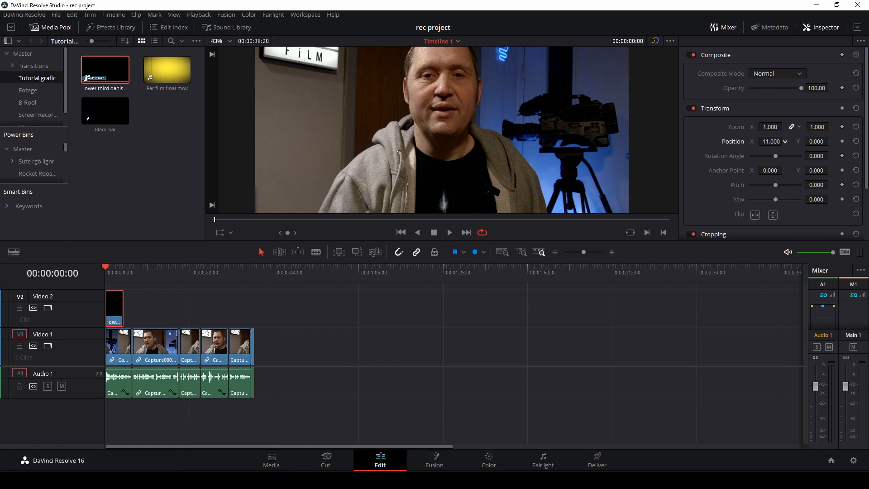
scroll(399, 128, down, 7)
key(space)
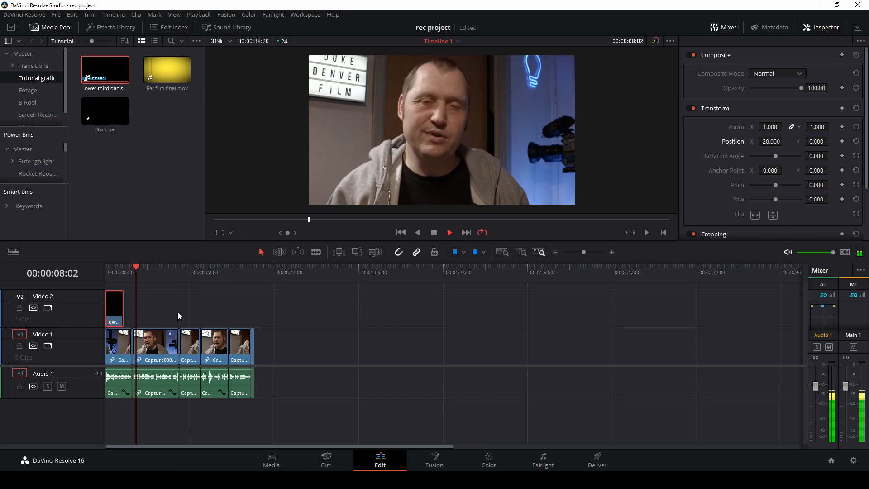
key(space)
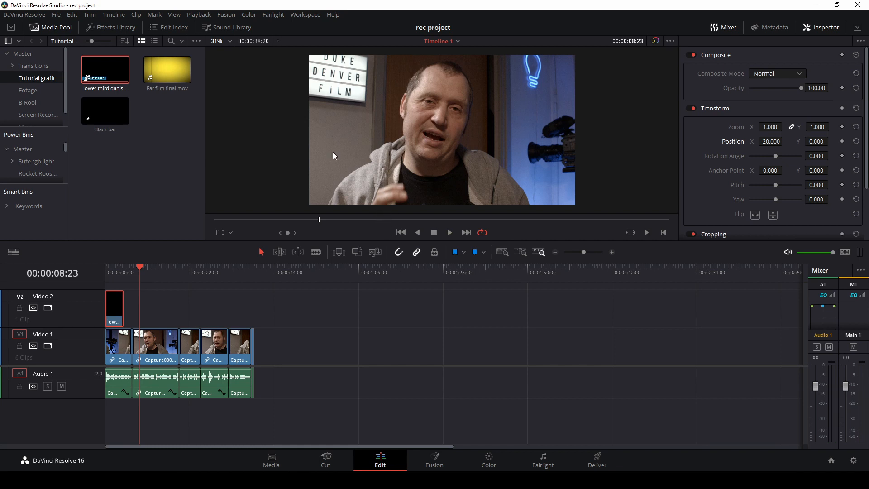
Step: Place the video of the "Make your Videos" subclip from the Master power bin on Video 2 at 00:00:08:23
click(17, 151)
scroll(143, 140, down, 3)
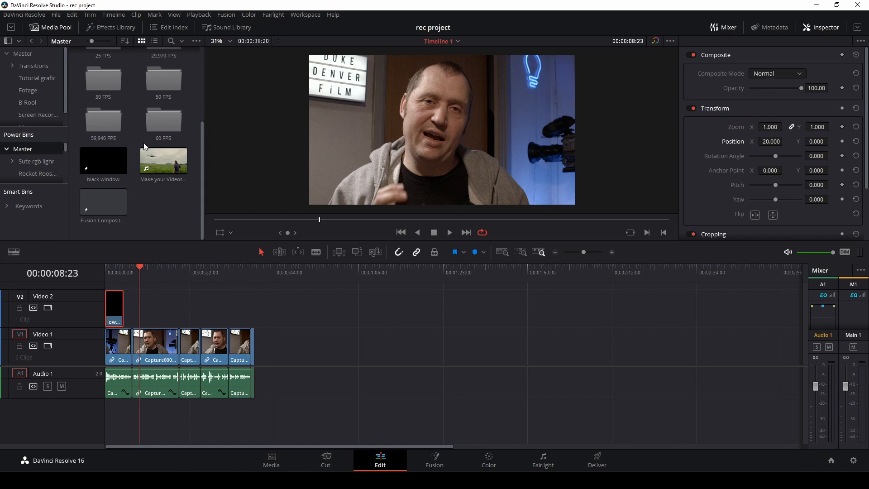
double_click(167, 169)
drag(360, 202, 144, 293)
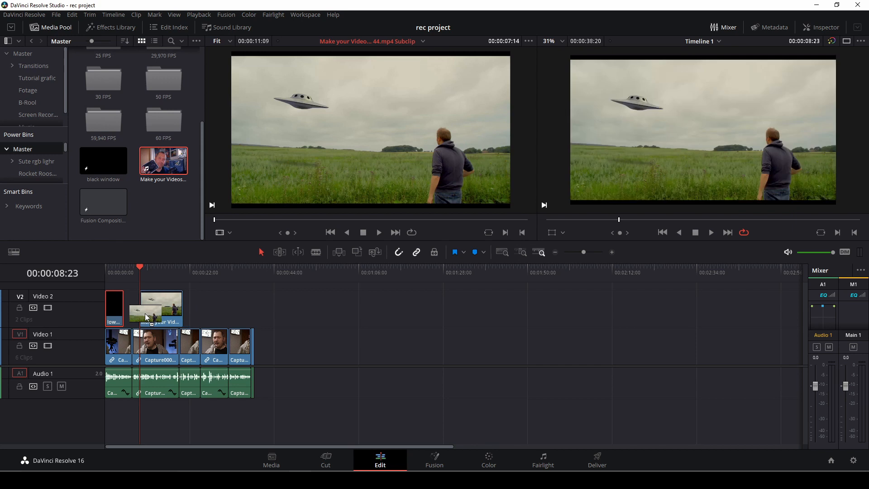
Step: Play through the overlaid section and split the Capture0003.mov clip beneath it at 00:00:17:02
click(132, 273)
key(space)
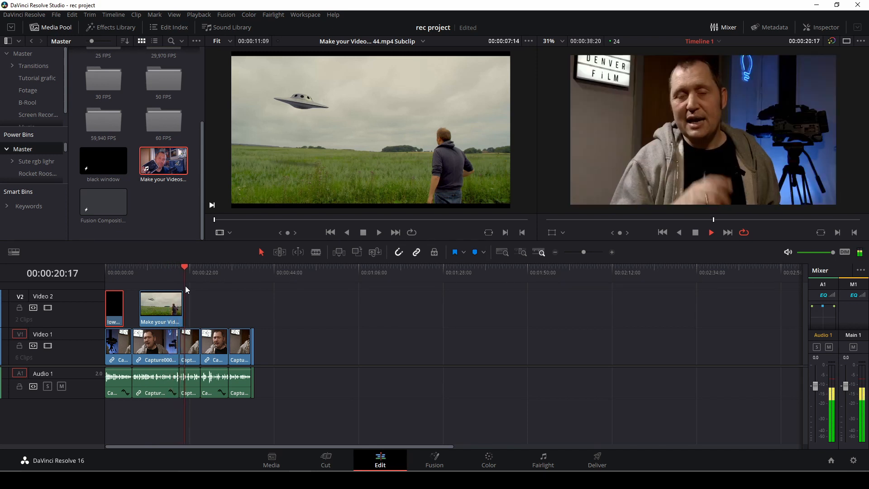
drag(180, 271, 165, 276)
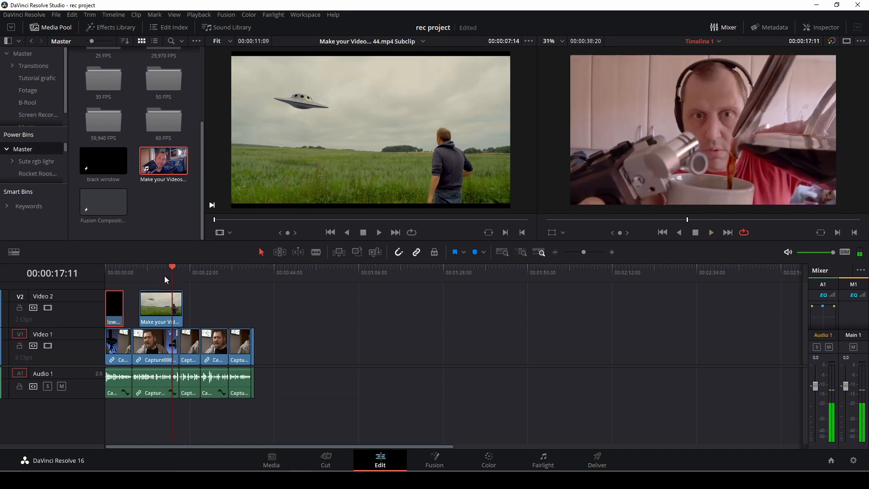
drag(588, 254, 594, 254)
drag(451, 271, 433, 280)
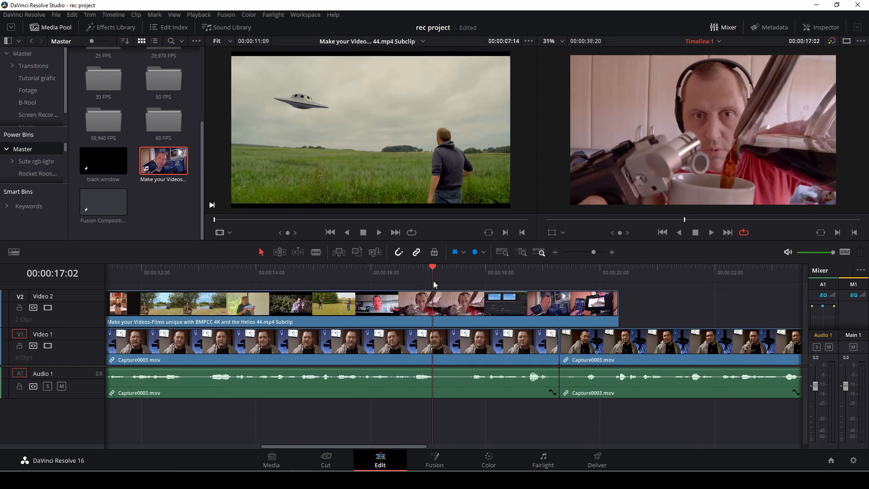
key(b)
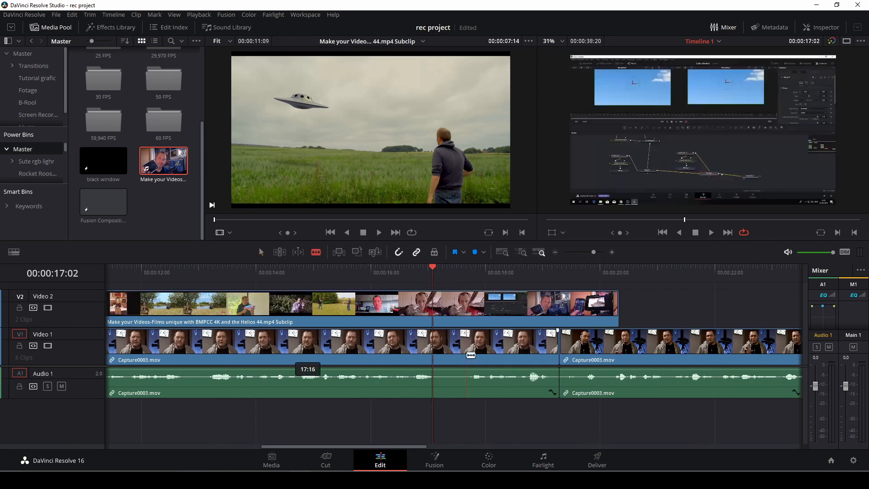
click(433, 384)
Step: Split the talking clip again at 00:00:17:18 and ripple delete the short segment between the two cuts
key(space)
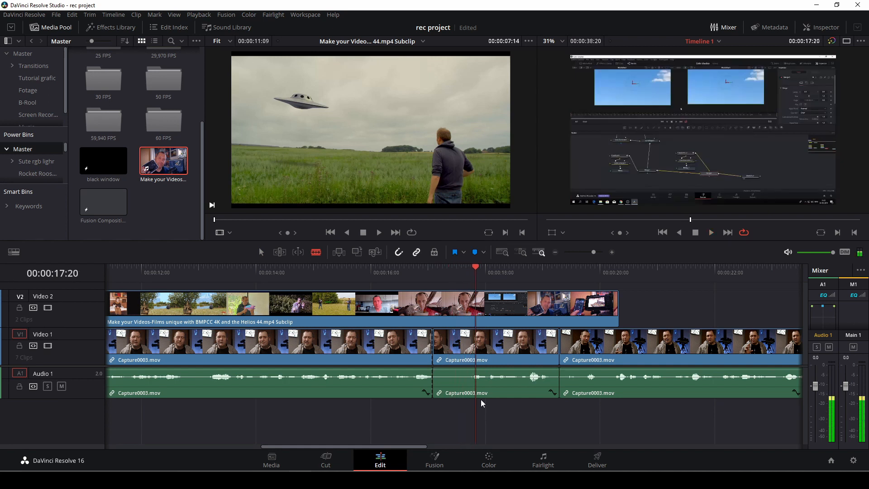
click(470, 270)
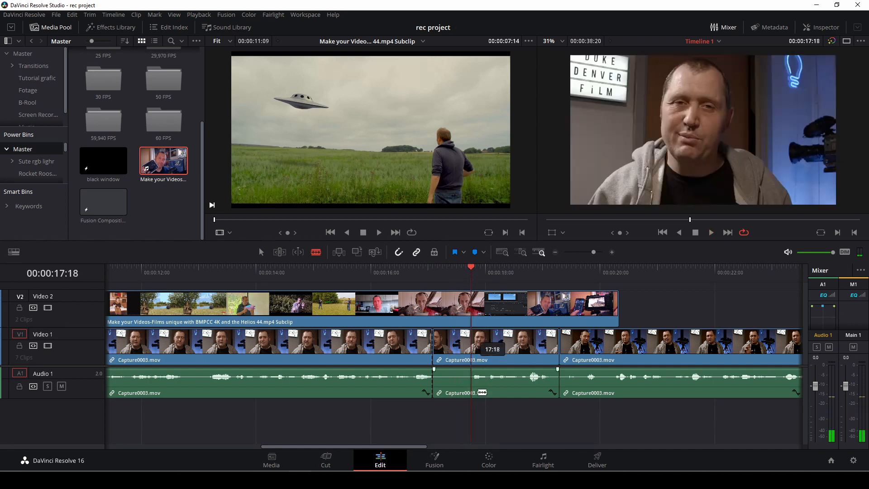
click(471, 344)
key(a)
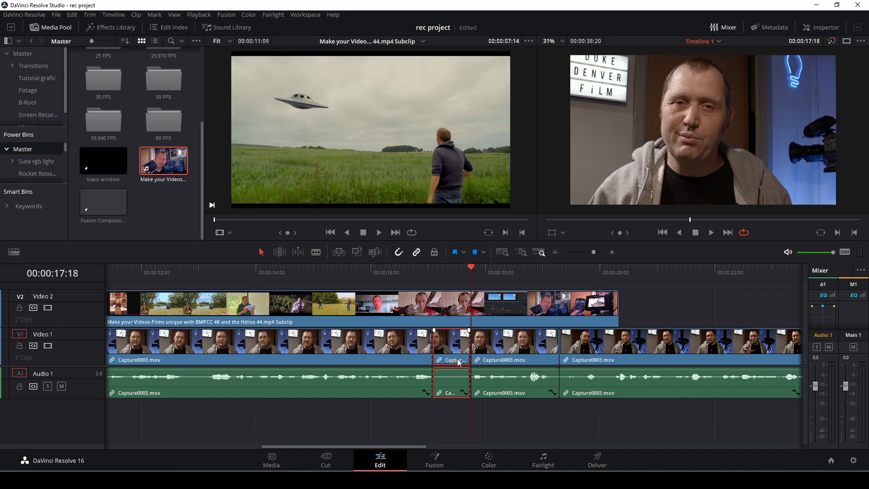
key(Delete)
Step: Play back the timeline across the edit point at 00:00:17:02 to check the cut
key(space)
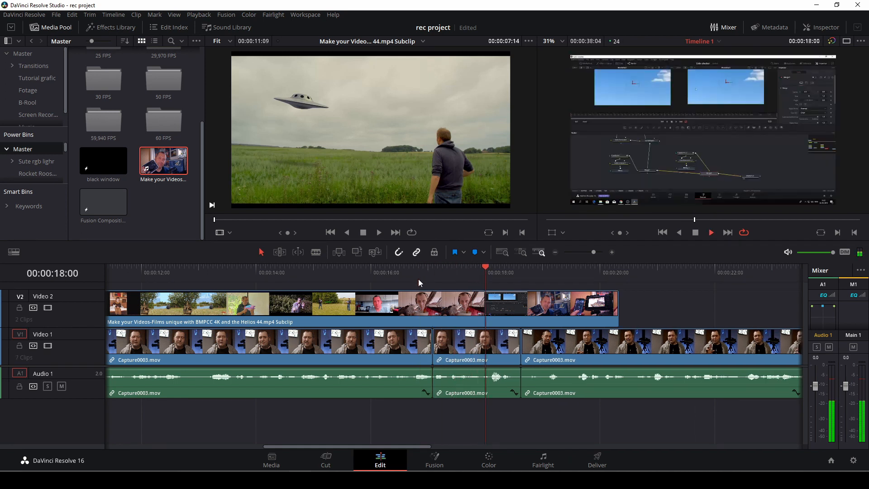
click(433, 288)
key(space)
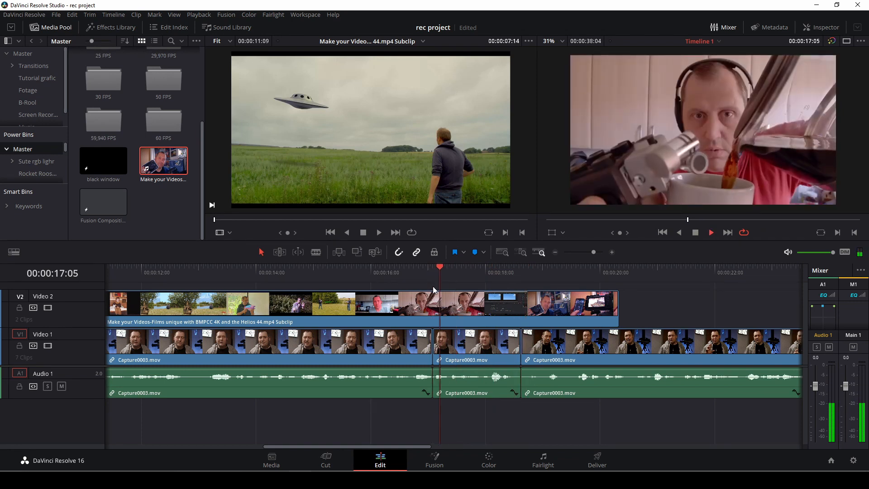
Step: Search the titles for "sub" and place the RTSubscribe Fusion title on a new track above Video 2 at 00:00:17:02
click(437, 271)
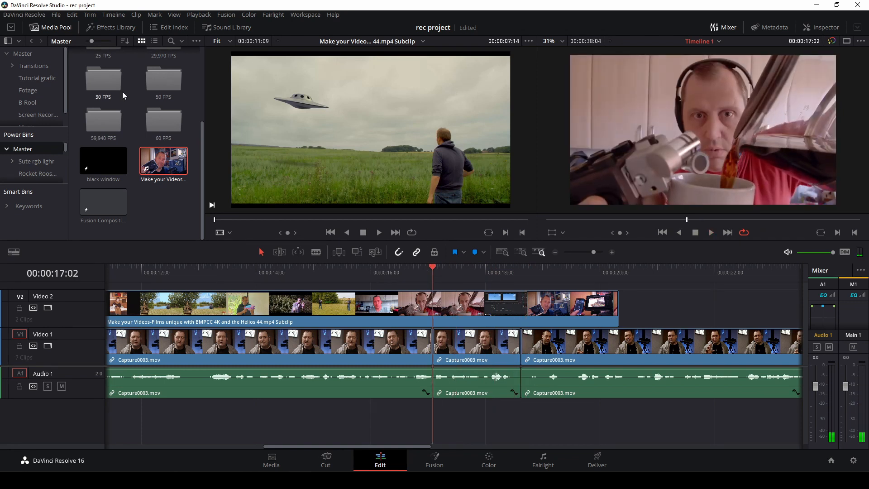
click(116, 27)
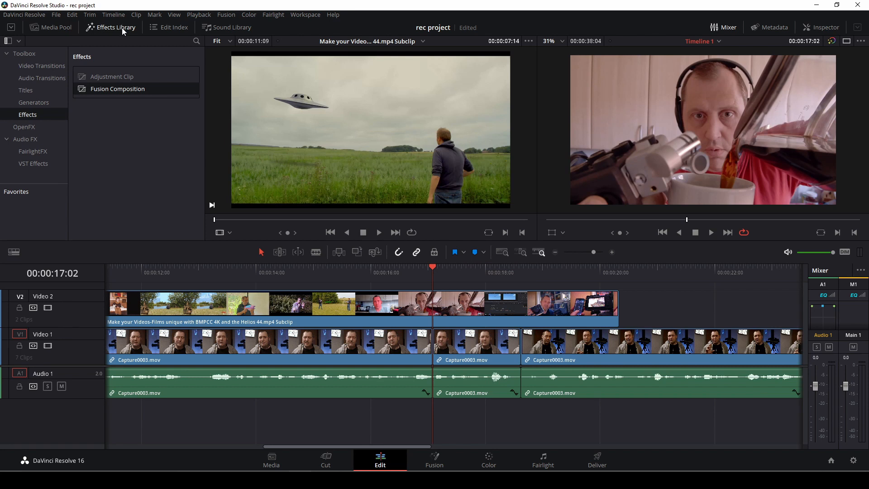
click(42, 90)
scroll(124, 191, down, 20)
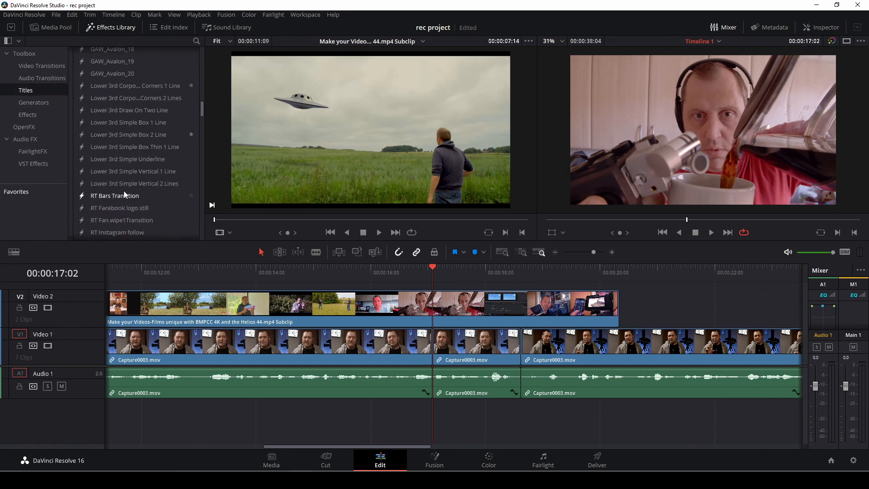
scroll(124, 191, up, 15)
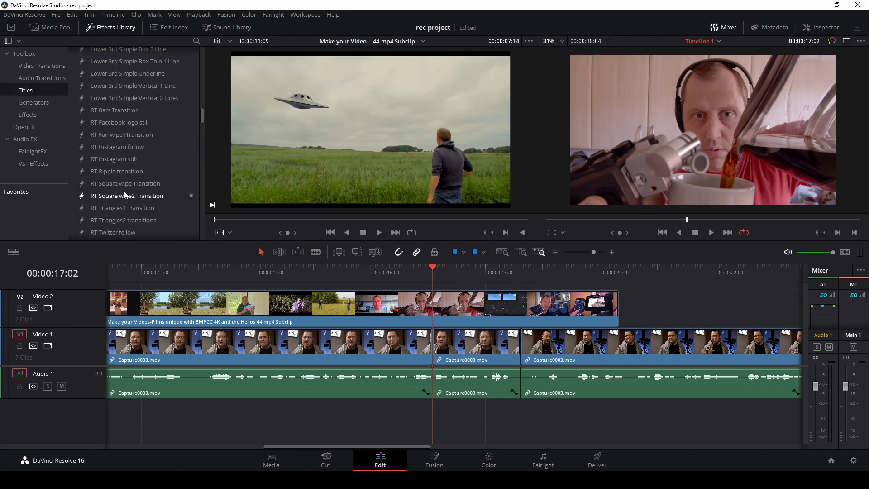
click(196, 41)
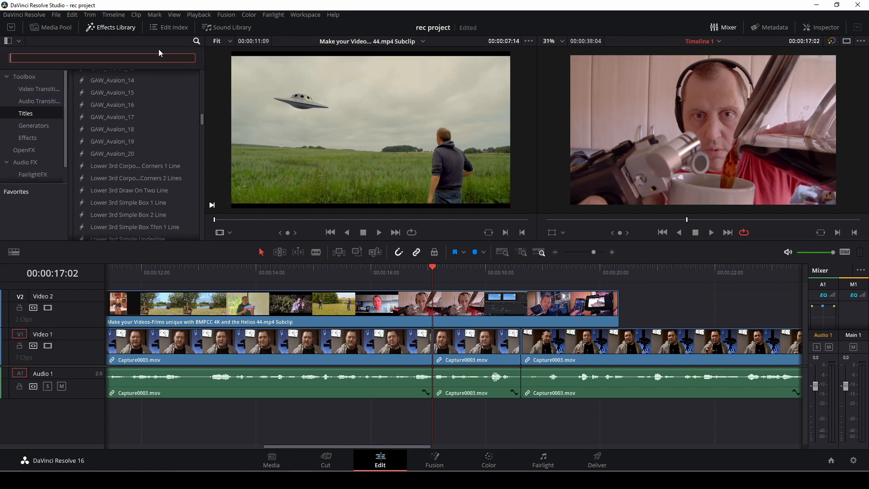
text(sub)
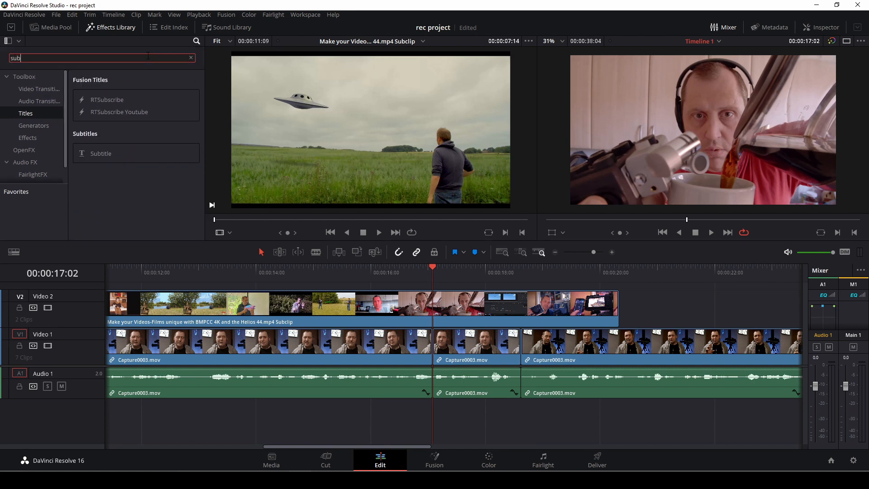
click(111, 101)
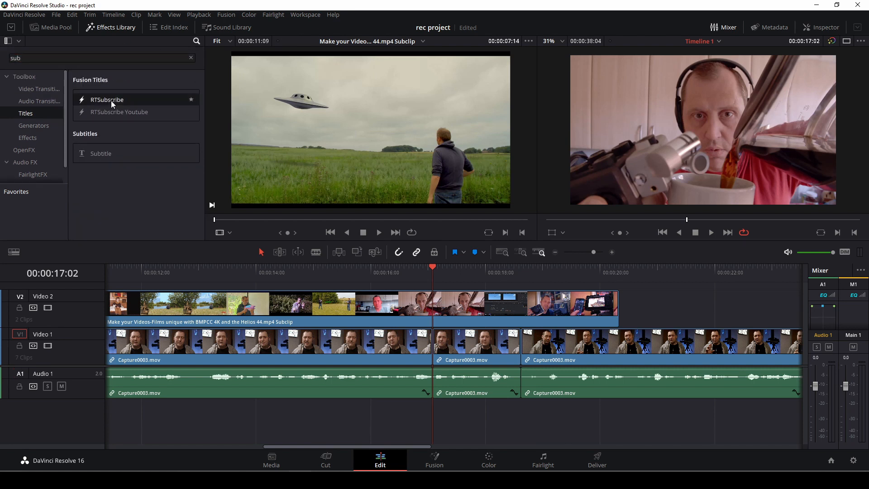
drag(332, 189, 438, 296)
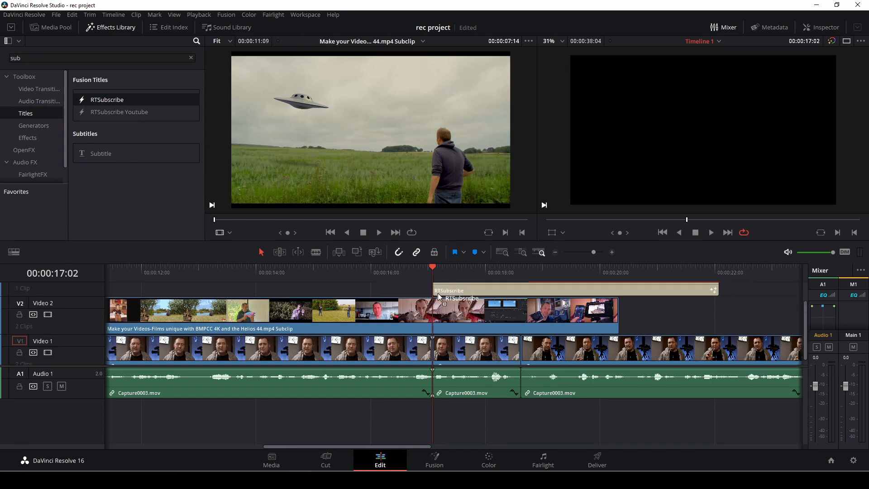
Step: Play the timeline from 00:00:16:22 into the RTSubscribe title to check its animation
click(423, 272)
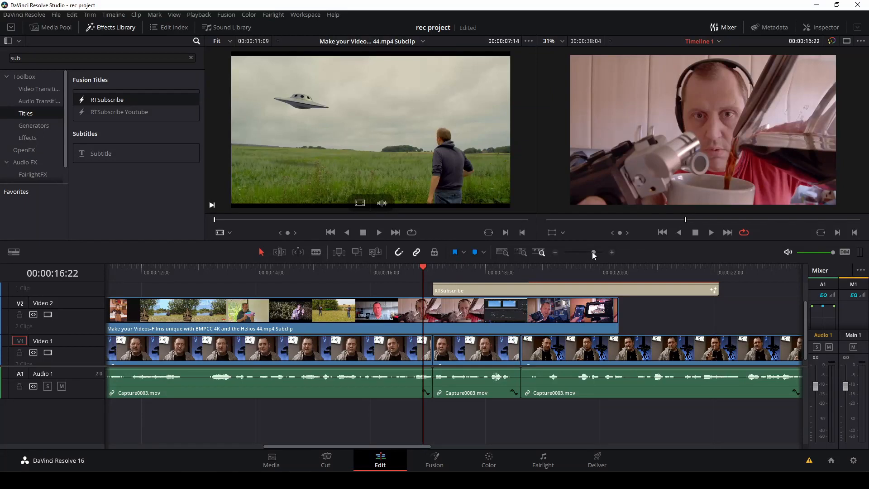
drag(593, 252, 587, 252)
key(space)
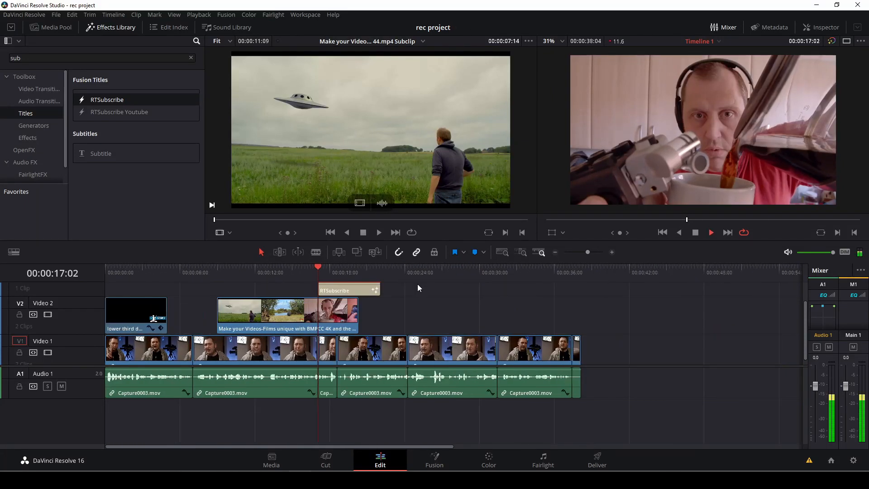
key(space)
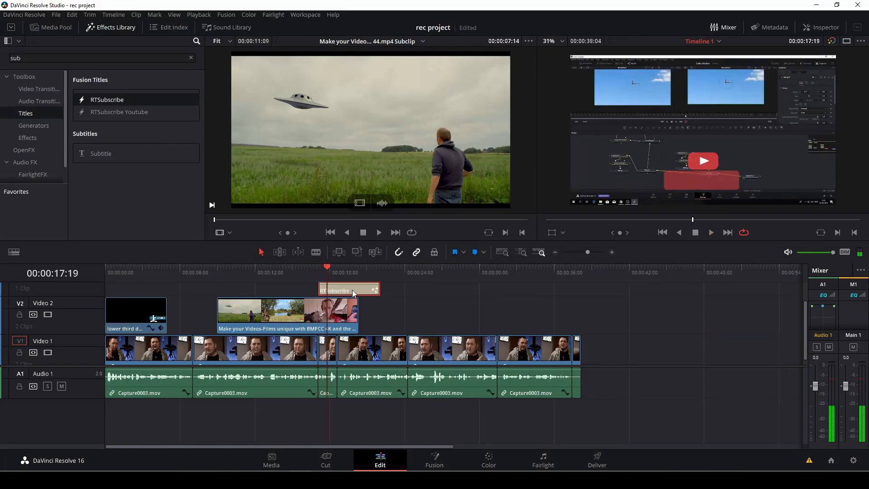
Step: Set the font of the RTSubscribe title's text to Tahoma
click(816, 27)
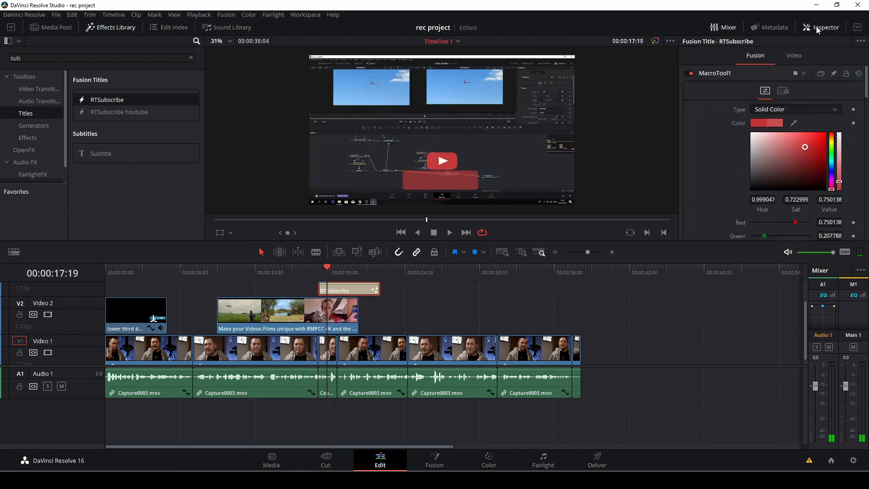
scroll(797, 180, down, 3)
scroll(797, 179, down, 2)
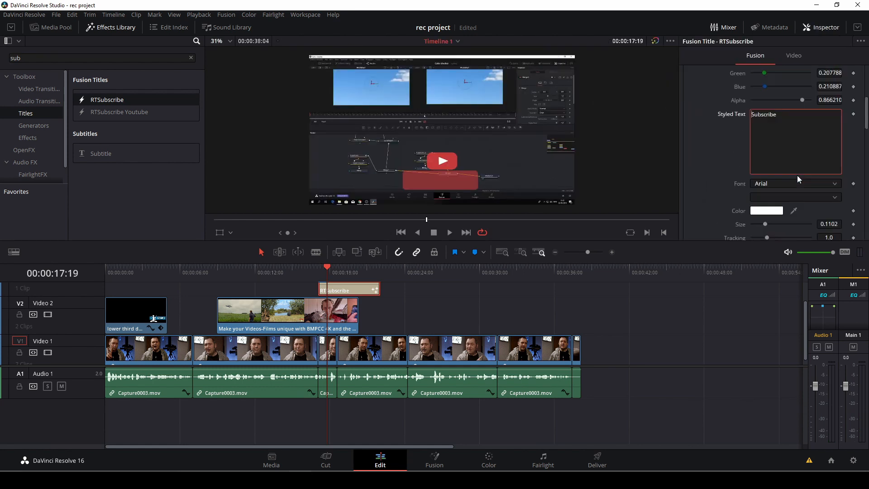
click(833, 183)
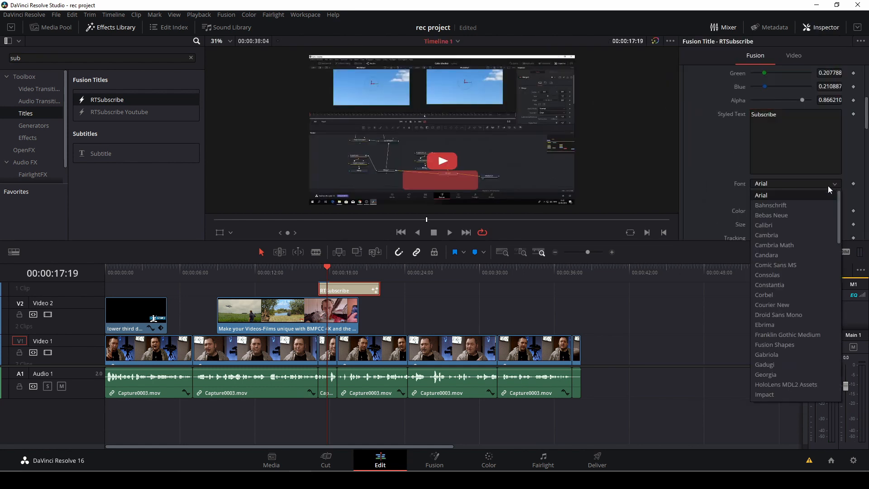
scroll(827, 186, down, 15)
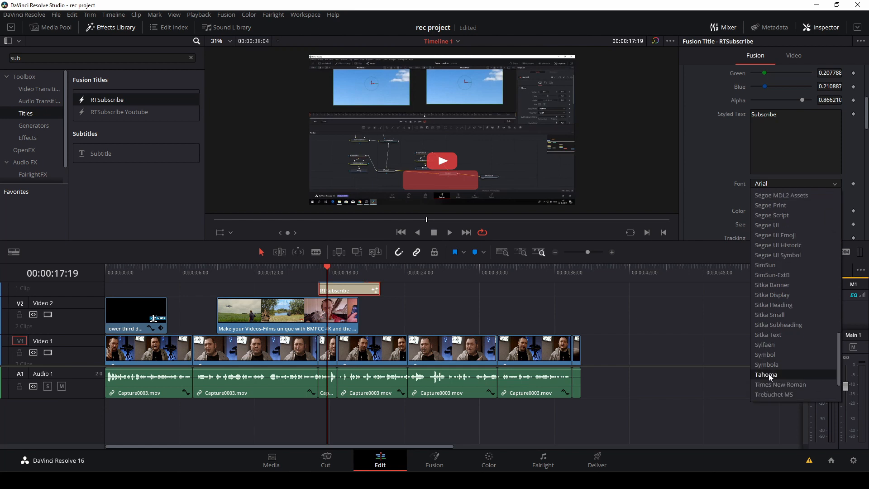
click(769, 374)
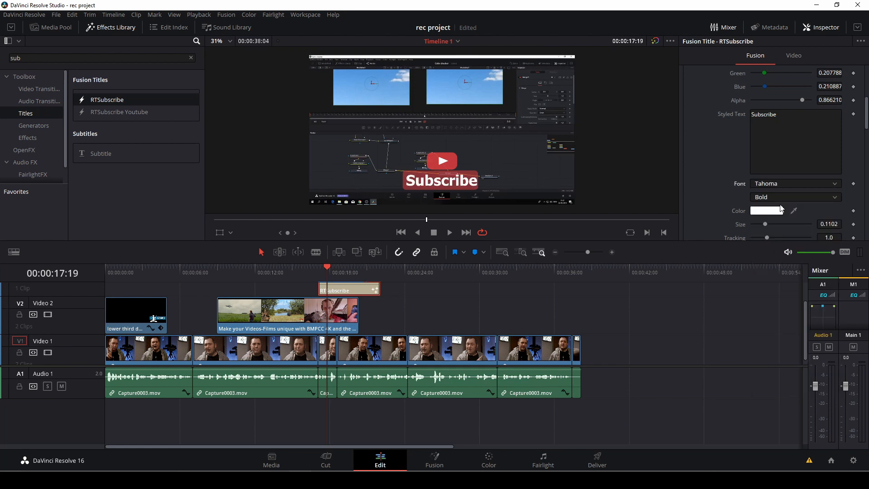
Step: Shift the Subscribe text within its red box by setting its center to X 0.493387 and Y 0.14943
scroll(781, 208, down, 2)
scroll(832, 187, up, 2)
scroll(832, 187, down, 9)
scroll(833, 187, up, 9)
scroll(832, 188, down, 6)
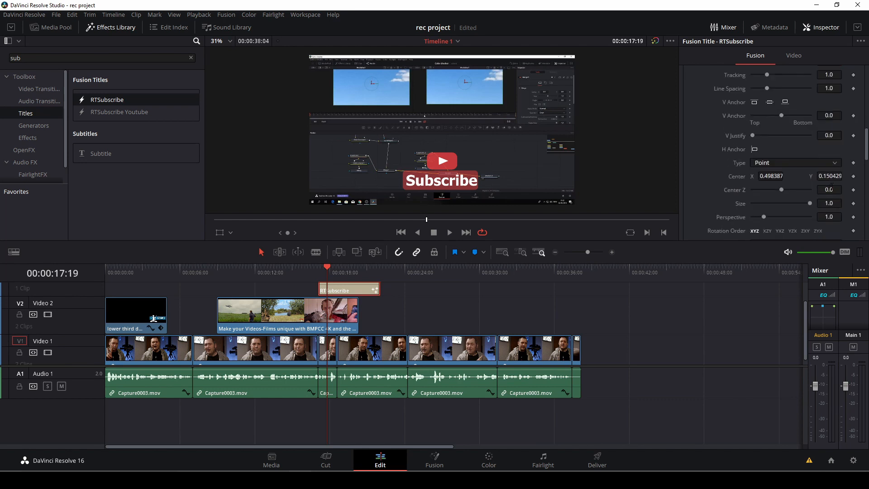
drag(829, 176, 775, 176)
Step: Enable shading element 3 on the Subscribe text
scroll(779, 193, down, 4)
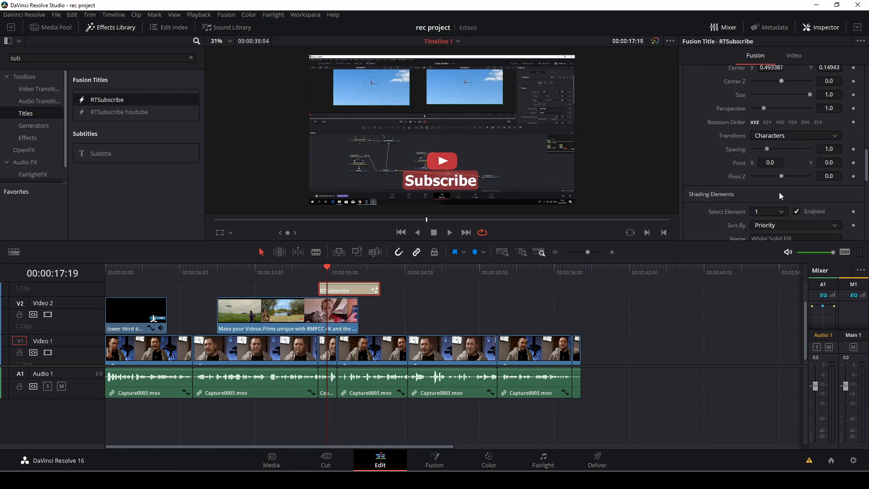
scroll(780, 196, down, 2)
click(782, 159)
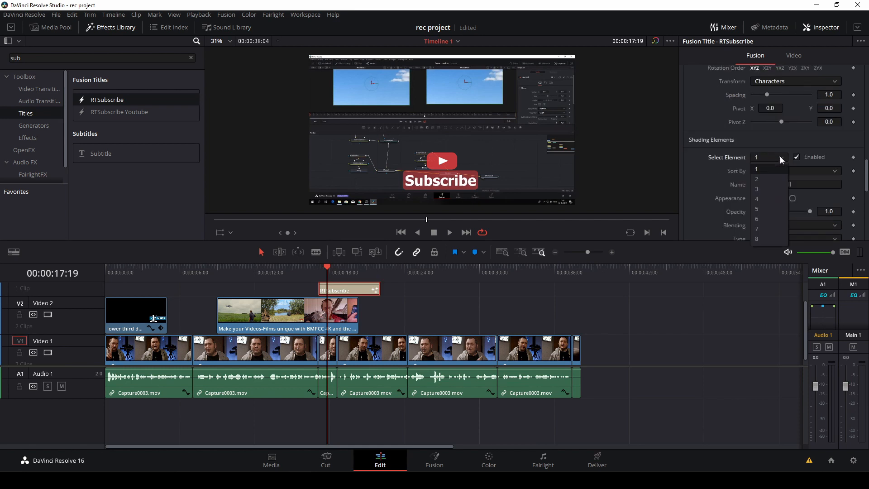
click(765, 185)
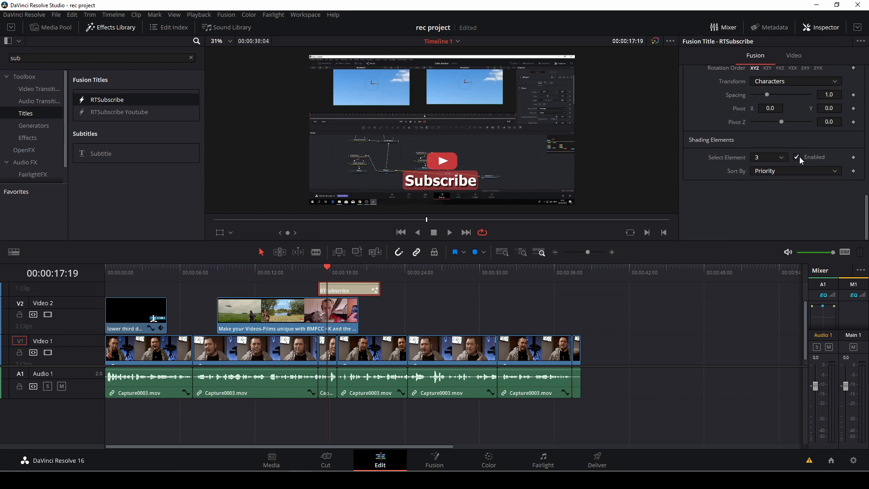
Step: Reposition the RTSubscribe title in the lower-left corner of the picture and play the timeline from just before it
click(220, 232)
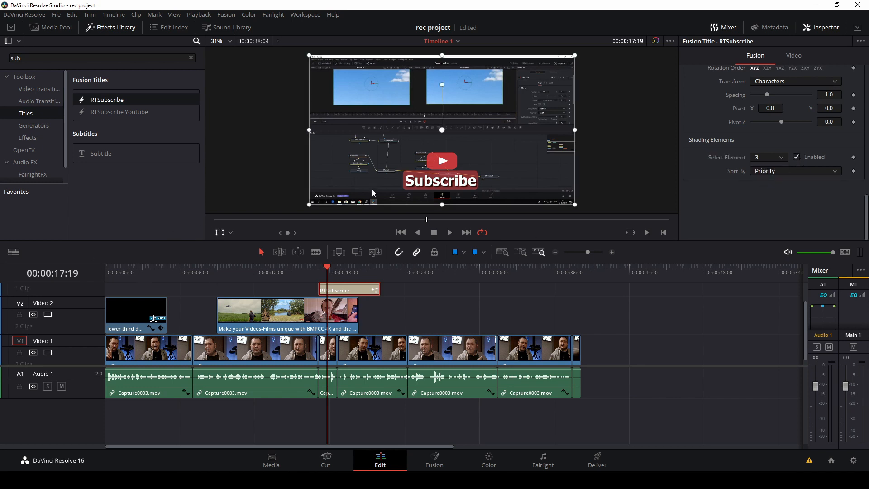
drag(446, 181, 361, 186)
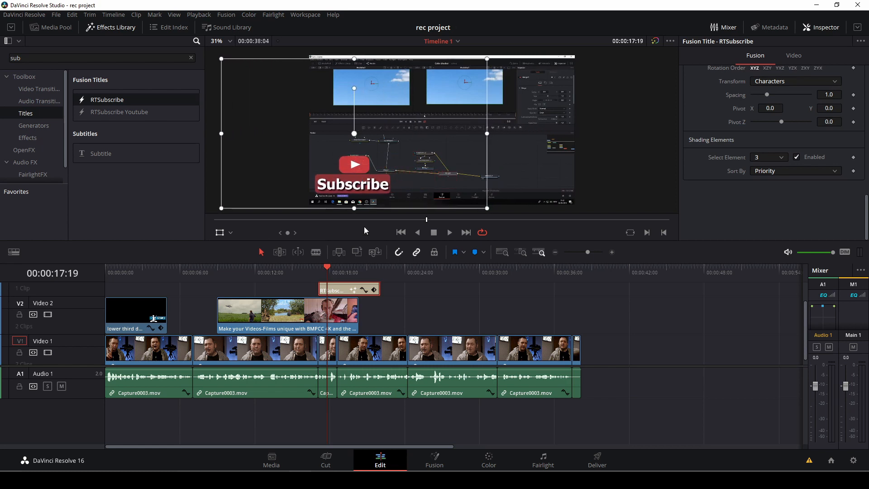
click(302, 273)
key(space)
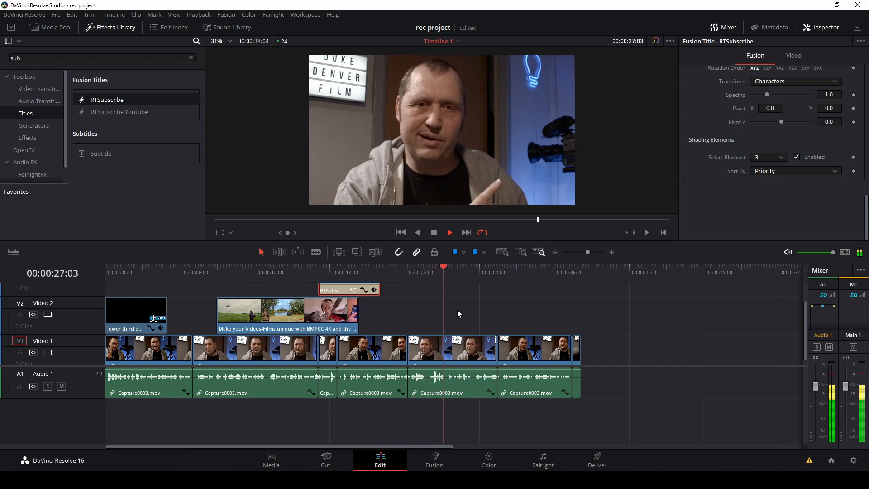
Step: Replay the talking section to find the cue and place the Fusion Composition from the Master power bin on Video 2 at 00:00:26:01
key(space)
drag(443, 265, 431, 268)
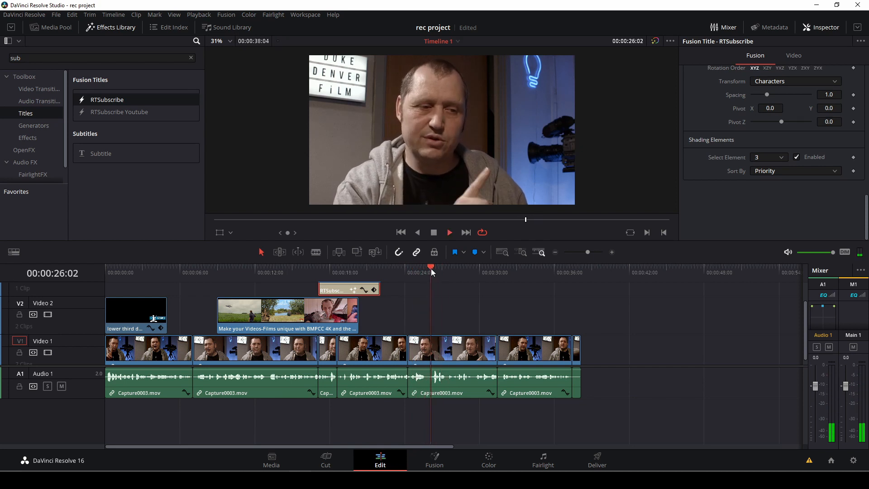
key(space)
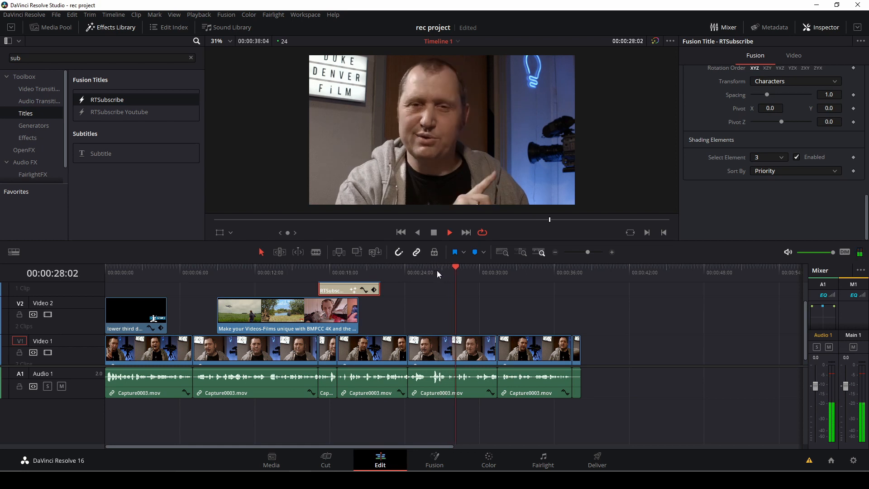
drag(473, 267, 421, 274)
click(418, 269)
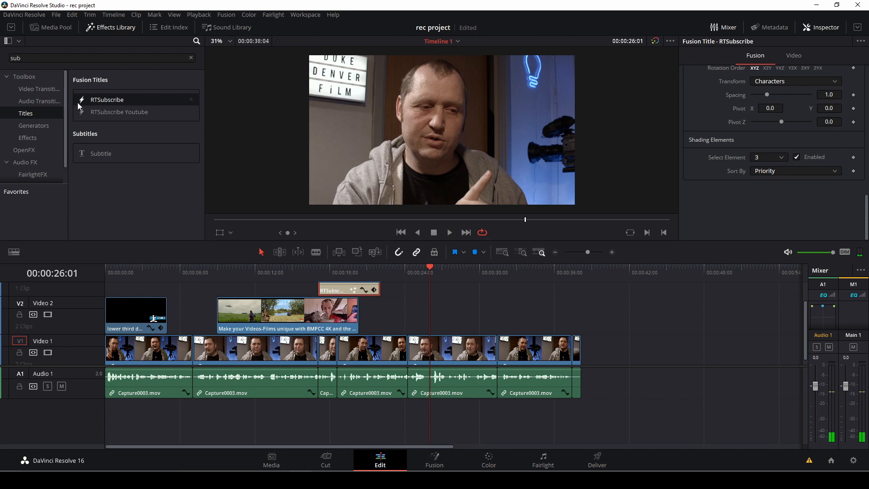
click(50, 28)
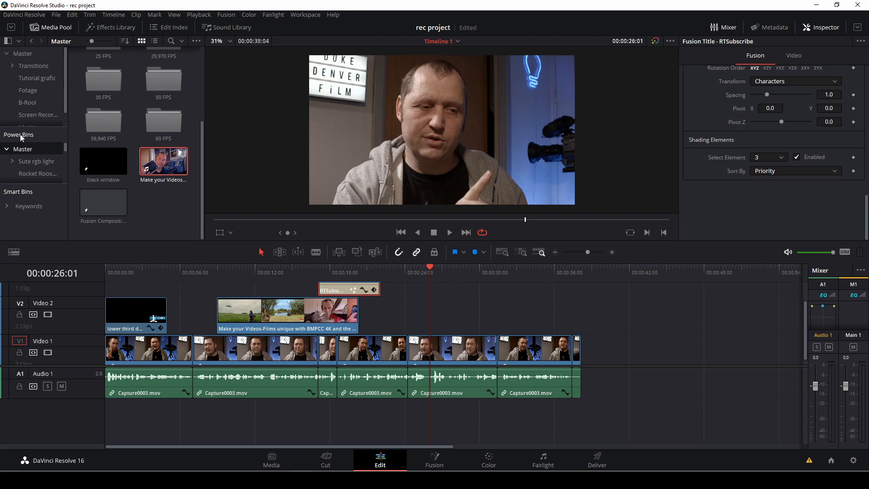
click(102, 201)
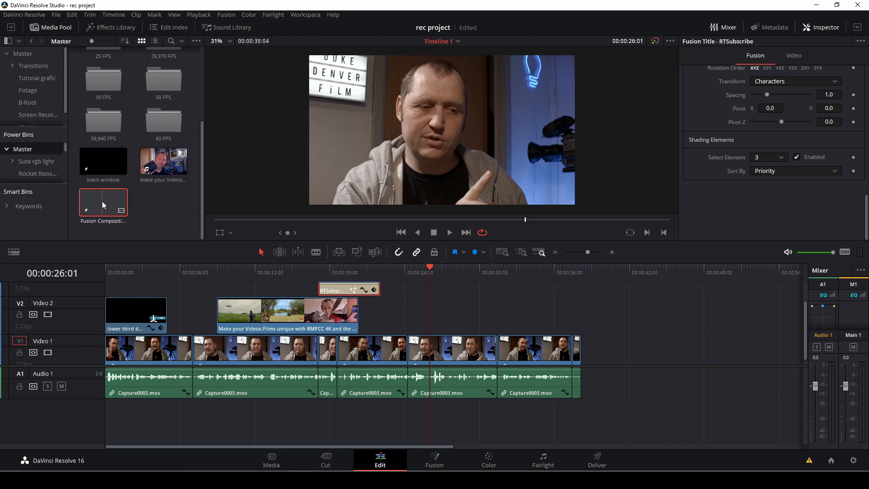
drag(110, 204, 429, 301)
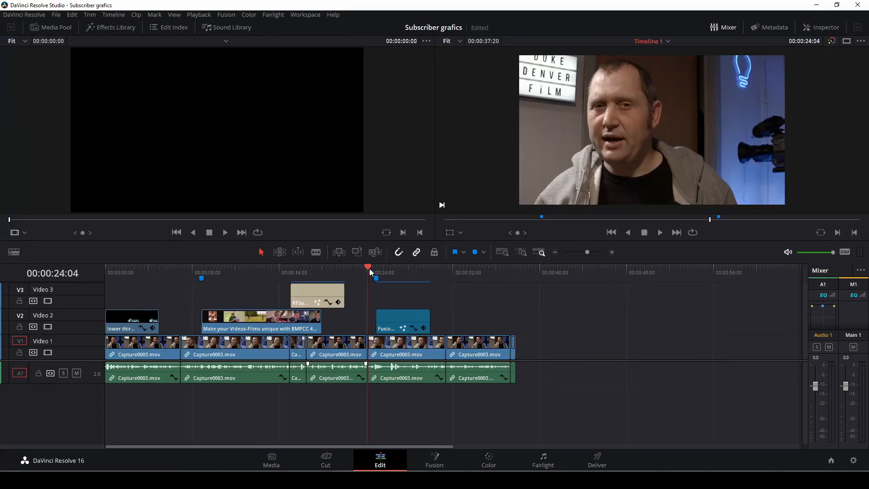
Step: Play through the subscribe graphic on Video 2 and review the timeline up to its end
drag(368, 269, 374, 271)
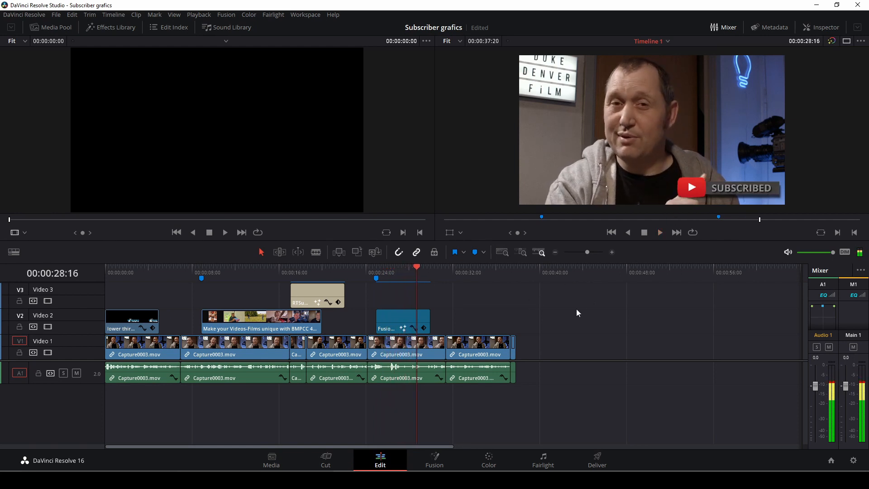
drag(419, 270, 506, 278)
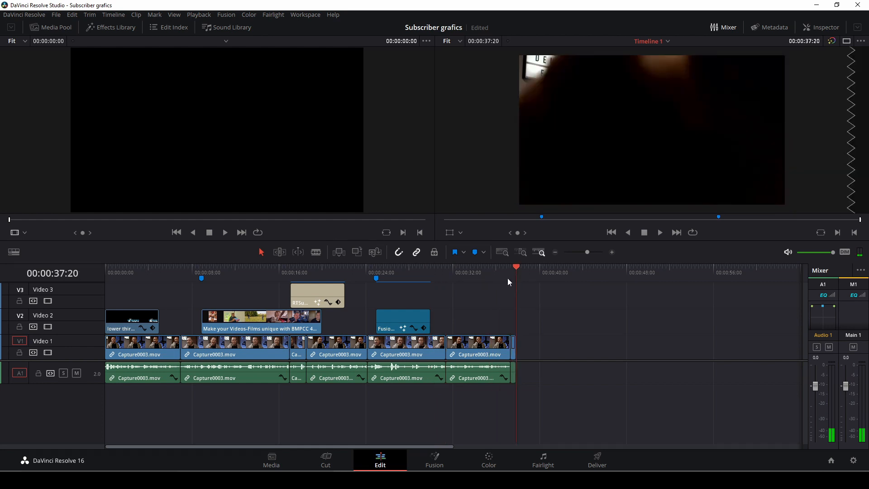
click(62, 28)
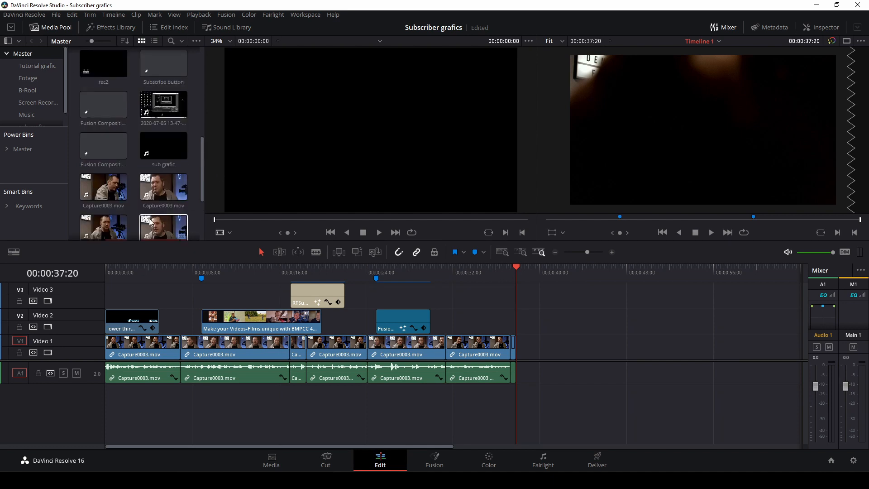
scroll(150, 221, up, 3)
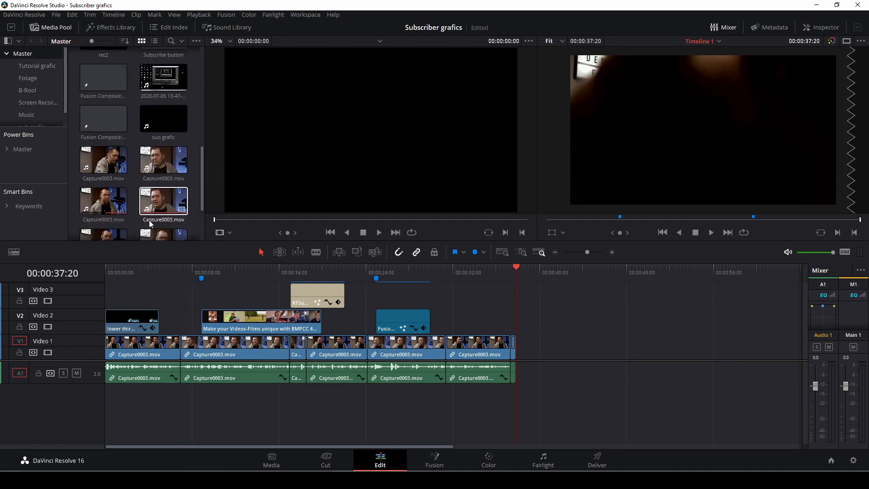
scroll(151, 223, up, 2)
click(158, 133)
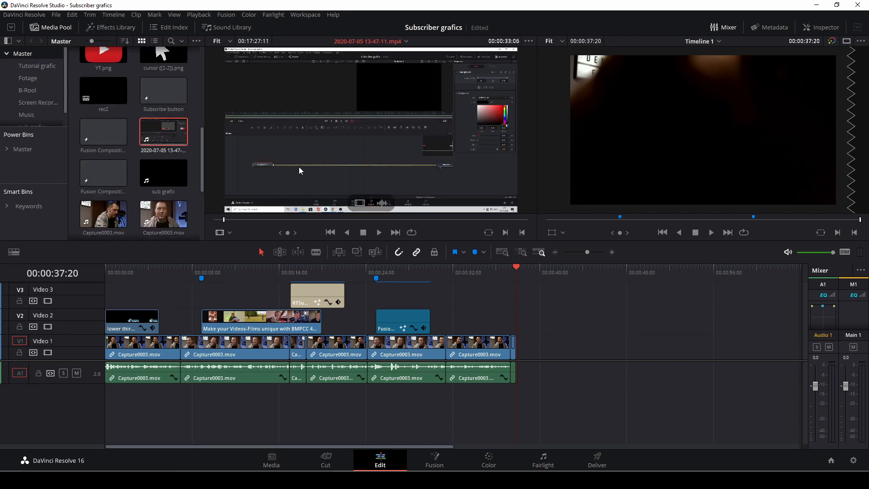
drag(305, 119, 547, 337)
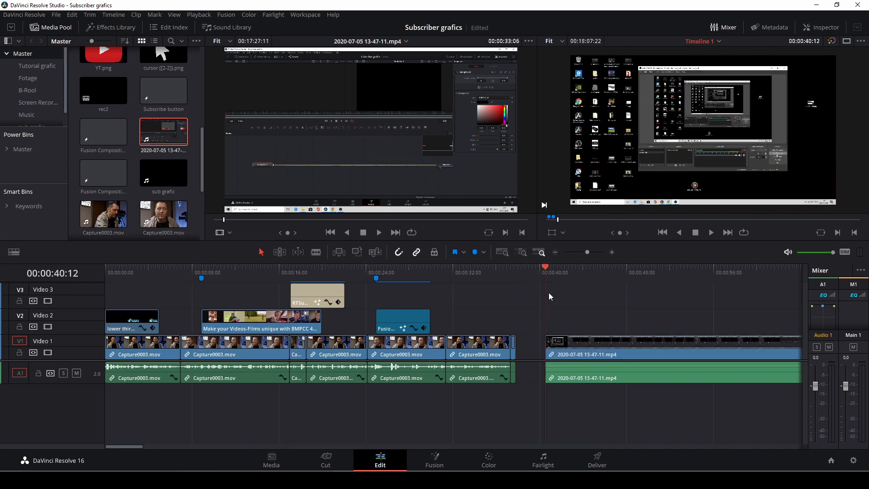
click(109, 27)
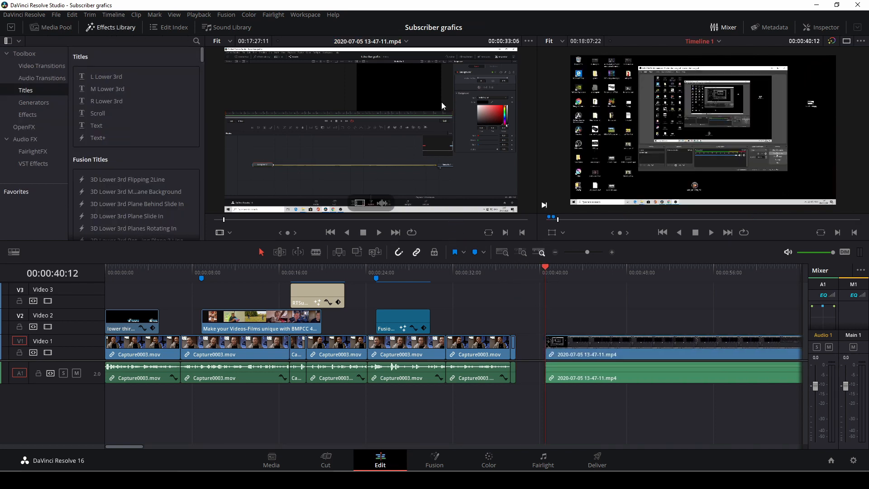
drag(585, 252, 577, 256)
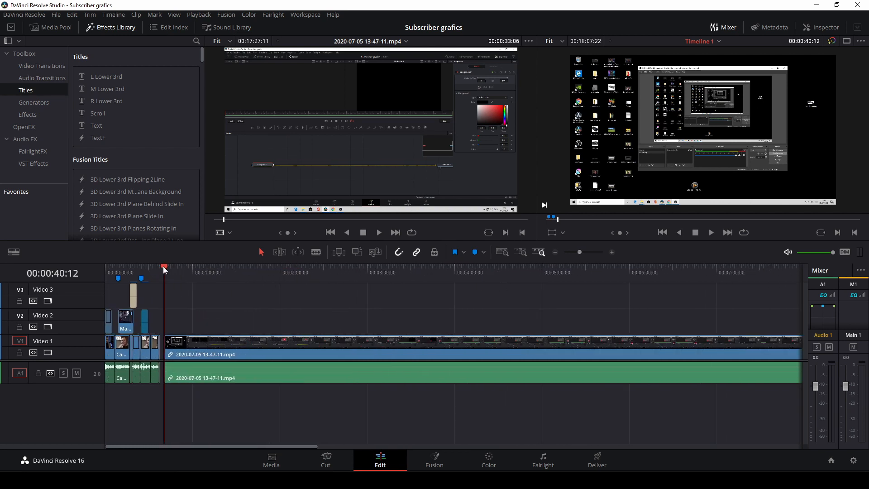
mouse_move(170, 266)
mouse_down()
mouse_move(191, 269)
mouse_move(182, 273)
mouse_up()
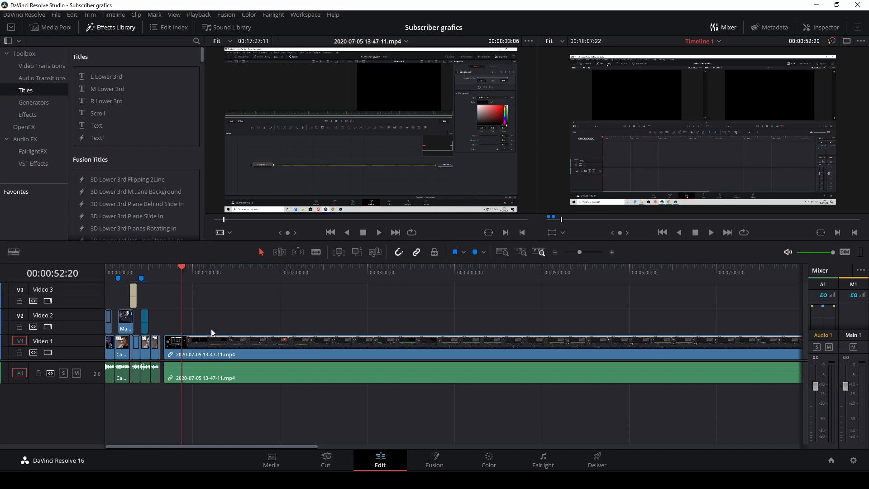
drag(168, 355, 199, 360)
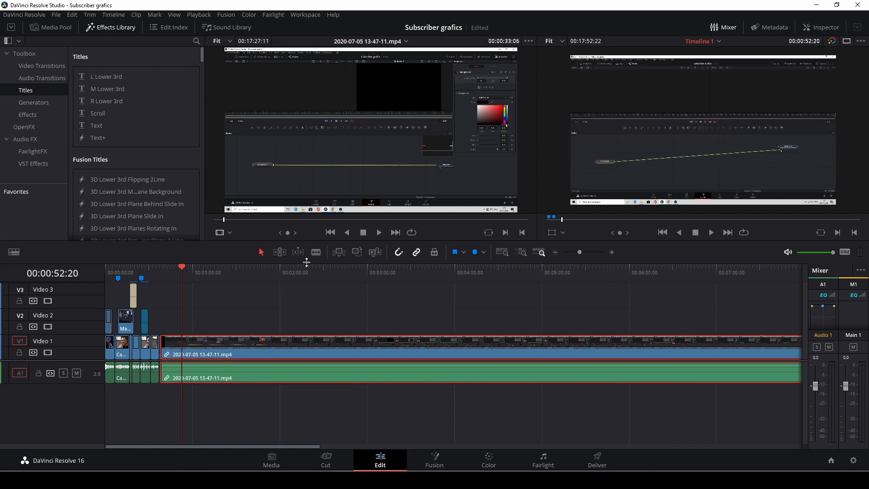
Step: Play the trimmed screen recording from its start and skim ahead to 00:04:44:19
drag(579, 254, 573, 256)
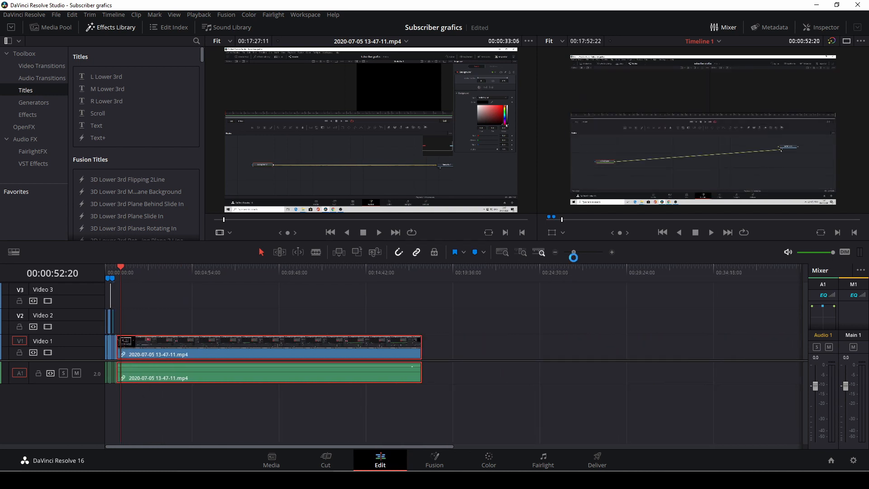
click(156, 286)
click(126, 267)
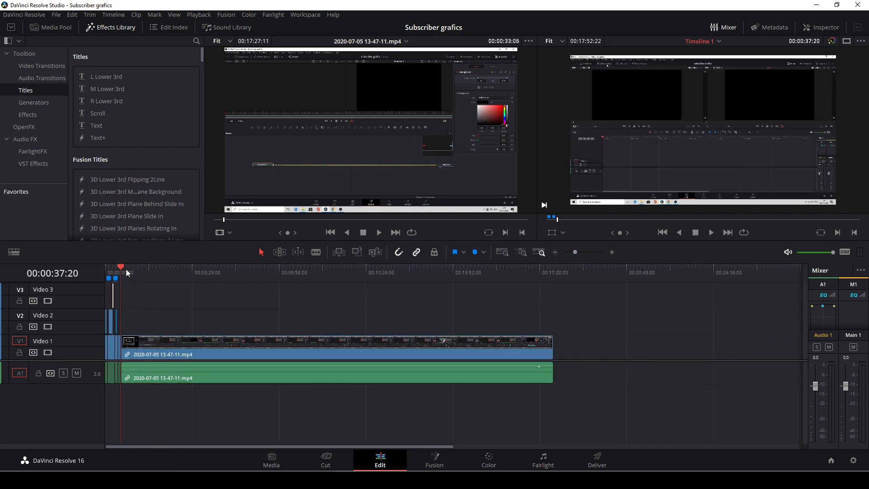
key(space)
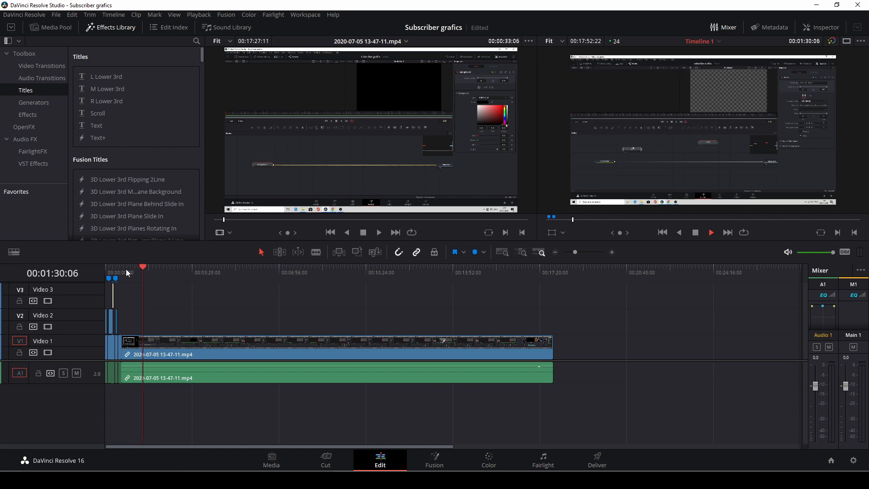
key(space)
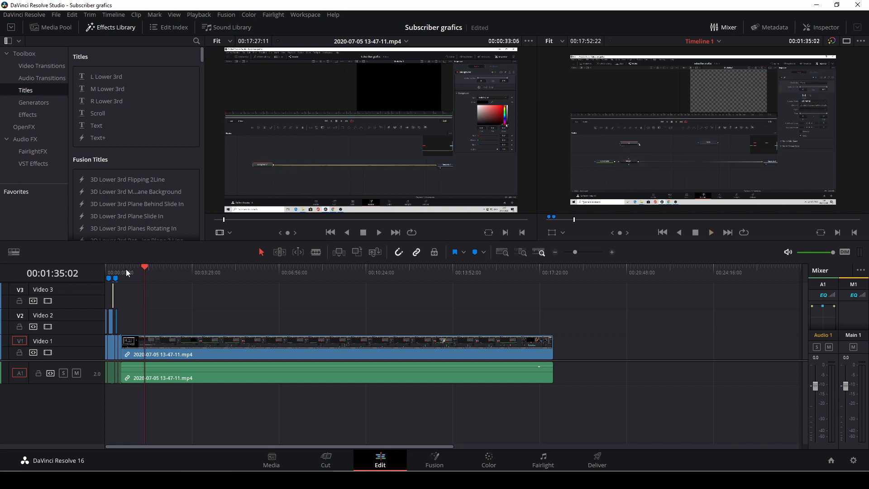
drag(143, 267, 224, 285)
Step: Place Black bar from the Tutorial grafic bin on Video 2 above the screen recording and extend it to the recording's end
click(62, 28)
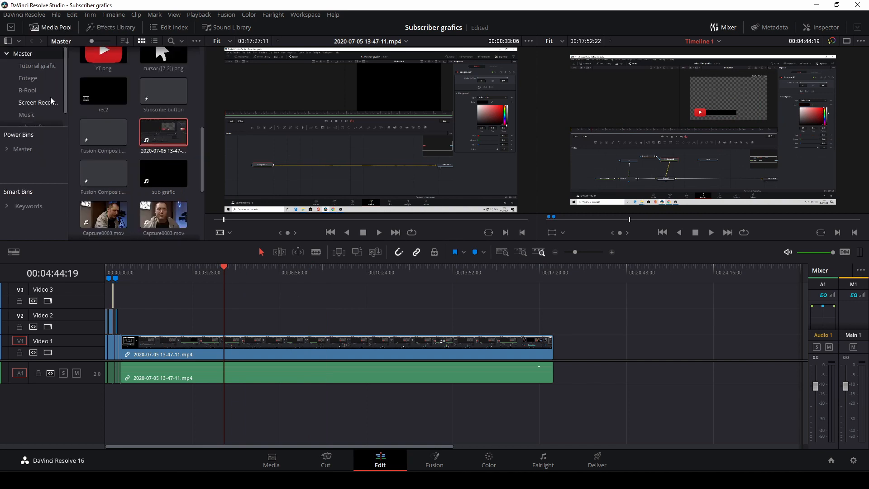
click(17, 52)
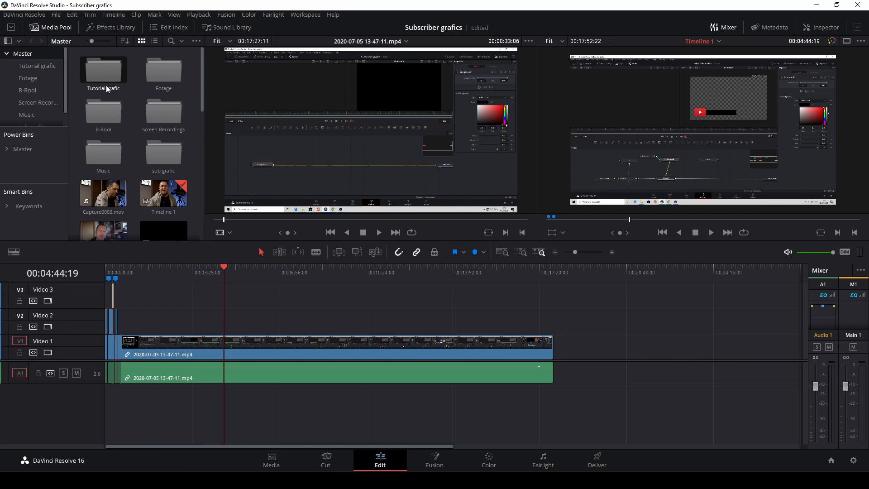
double_click(112, 74)
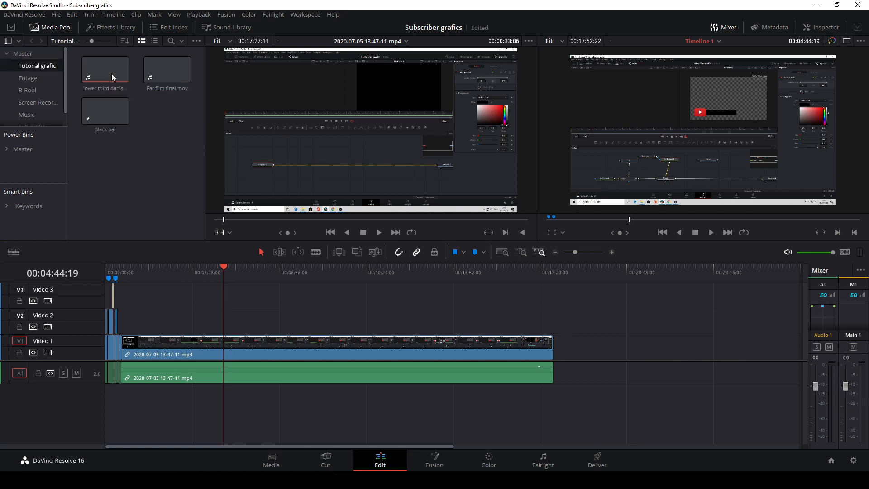
double_click(106, 116)
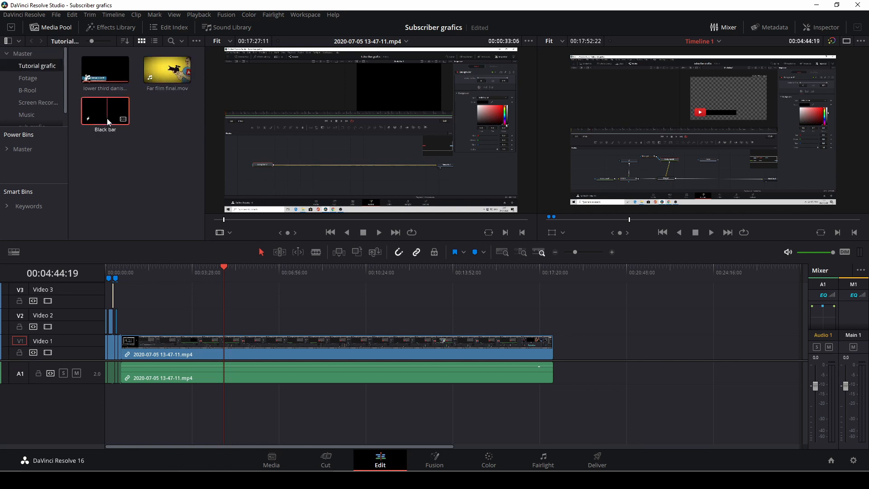
drag(318, 170, 125, 335)
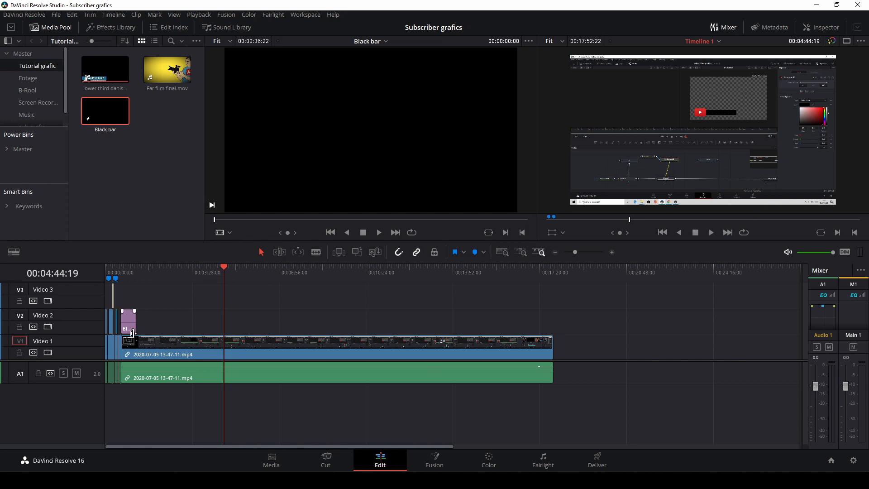
drag(133, 323, 553, 323)
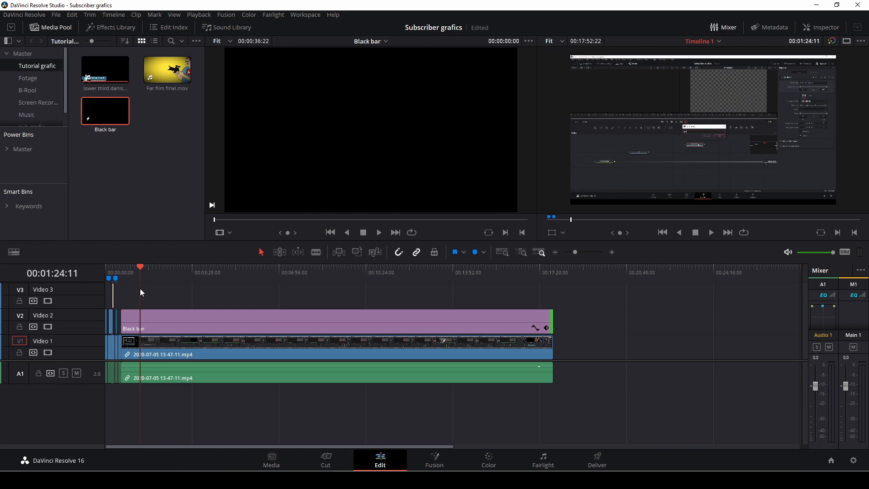
Step: Append Far film final.mov to Video 1 at 00:17:52:22, directly after the screen recording, and return the playhead to the timeline start
drag(140, 289, 553, 306)
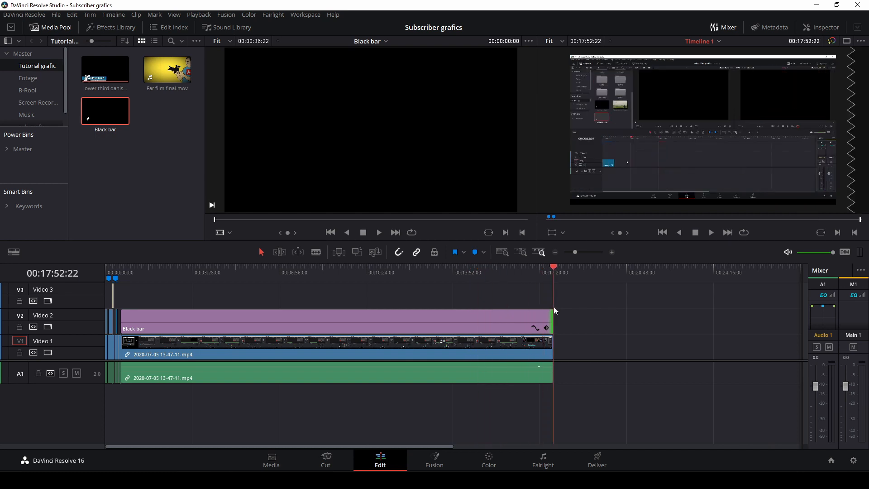
double_click(167, 69)
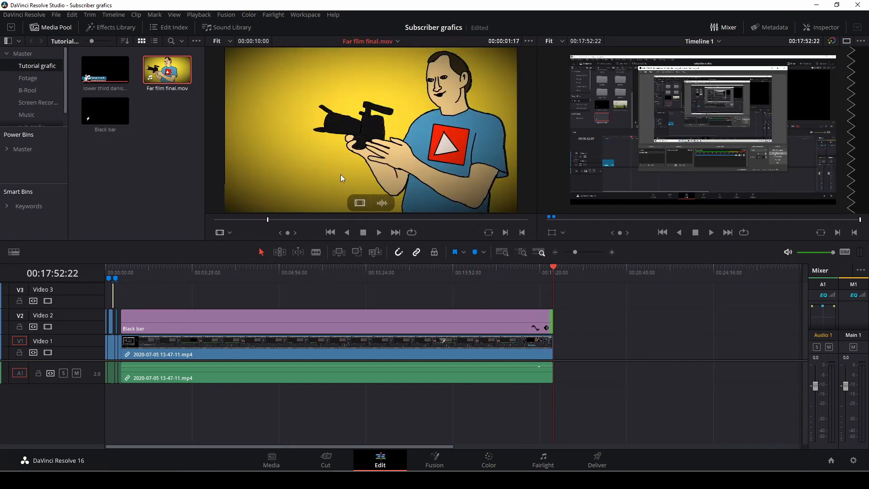
drag(341, 175, 561, 357)
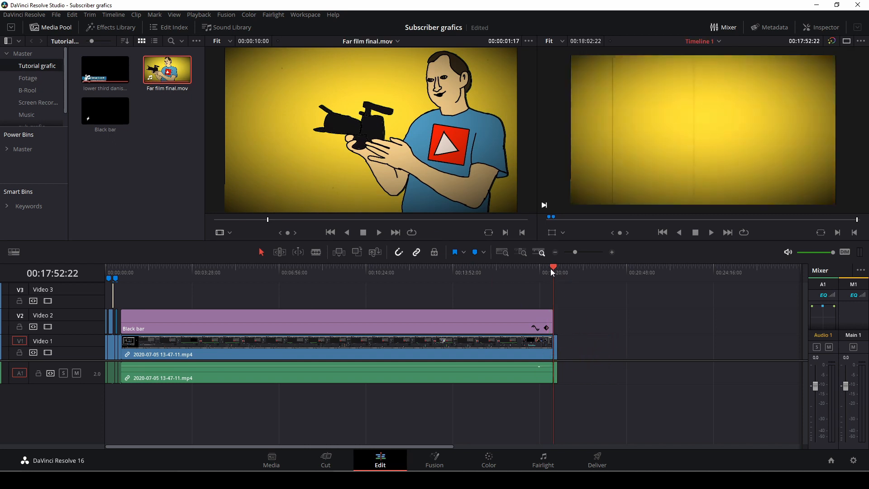
drag(559, 270, 105, 270)
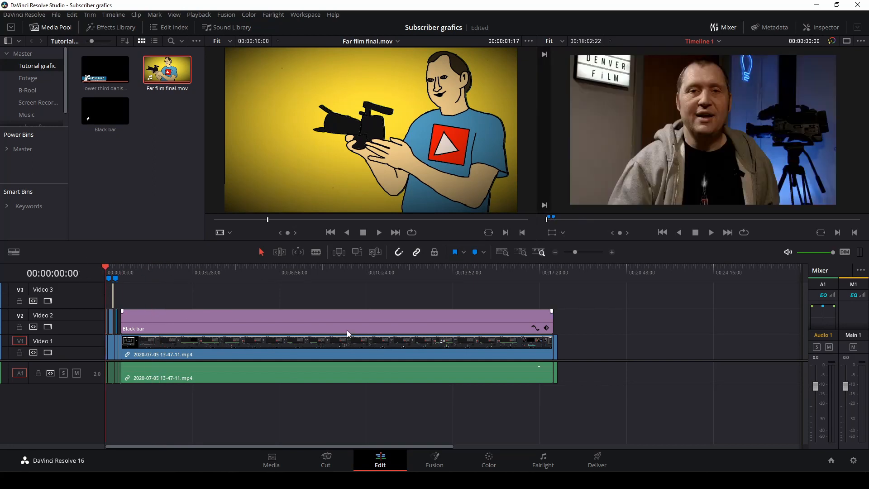
Step: Switch to color grading and set clip 02's contrast to 1.150, pivot to 0.509 and saturation to 44
click(488, 459)
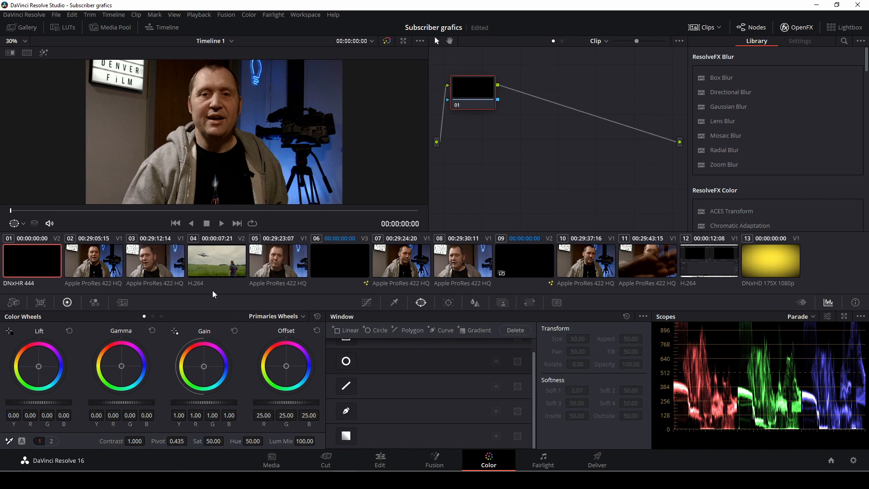
click(95, 259)
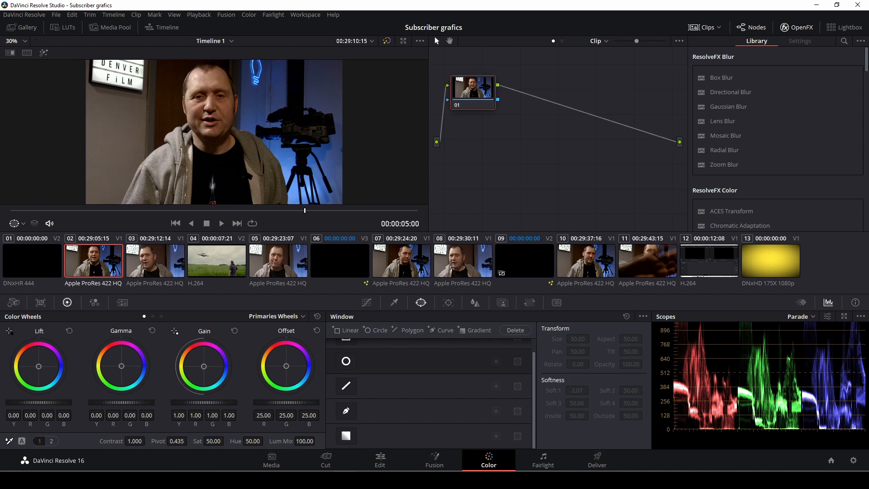
drag(138, 440, 226, 441)
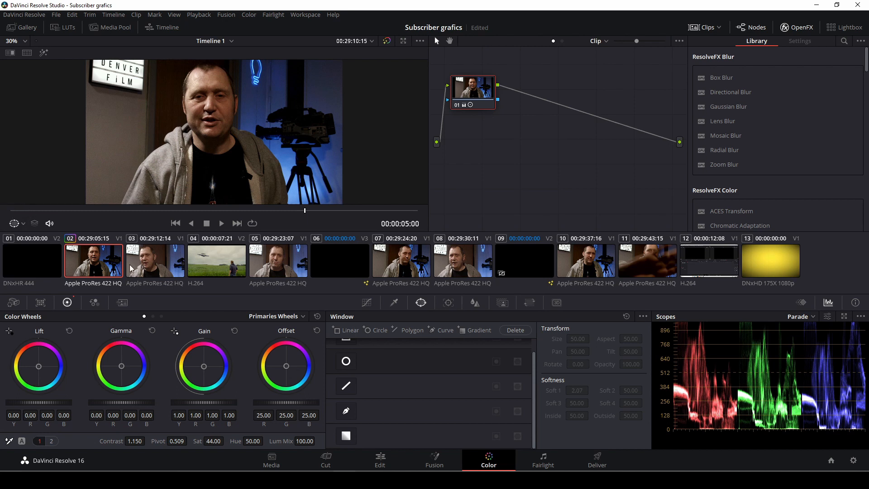
Step: Set clip 02's color temperature to 280, color boost to 14.50 and tint to 15.50
click(55, 442)
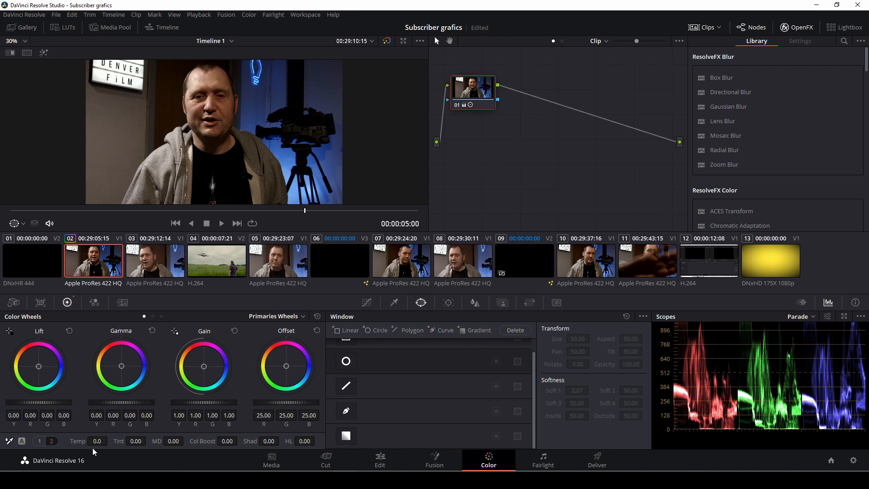
drag(97, 442, 110, 441)
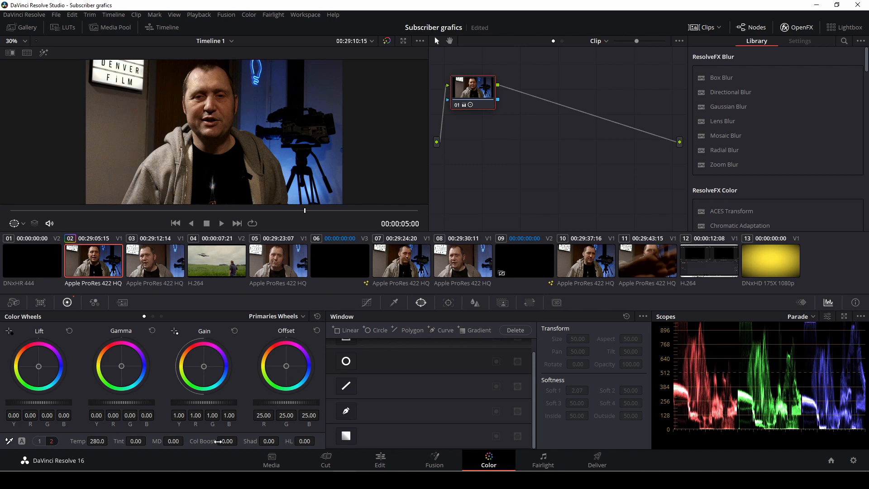
drag(219, 441, 223, 441)
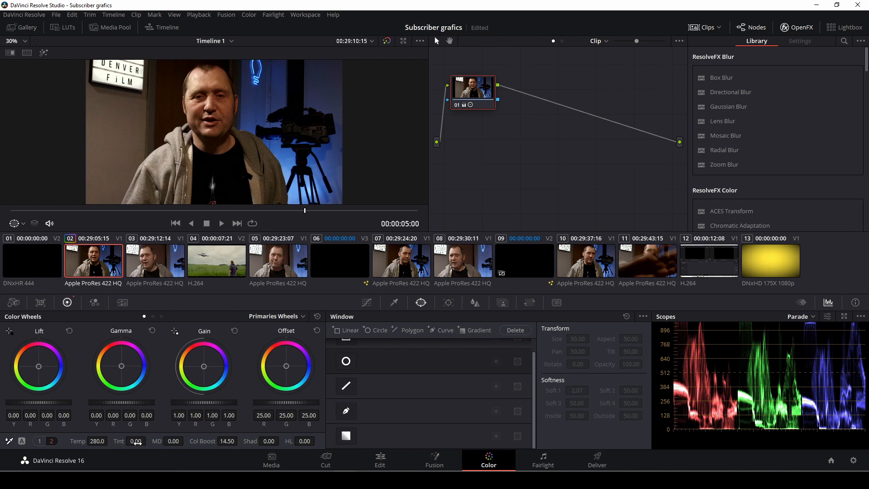
drag(136, 441, 148, 440)
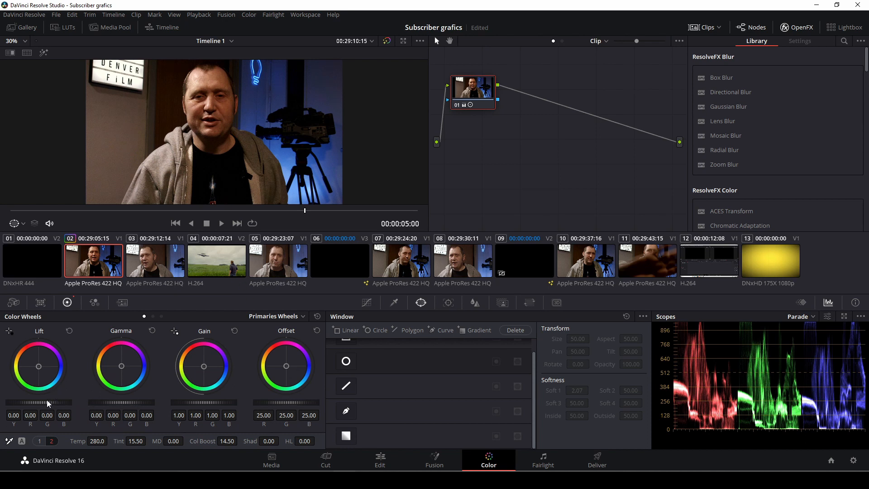
Step: Raise clip 02's master lift to 0.02, gamma to 0.04 and gain to 1.11
drag(39, 403, 43, 402)
drag(99, 404, 104, 404)
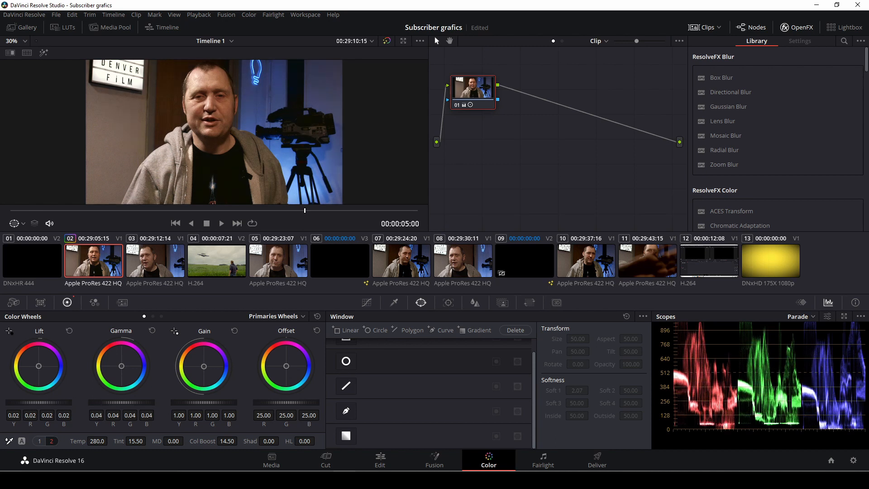
drag(205, 402, 212, 402)
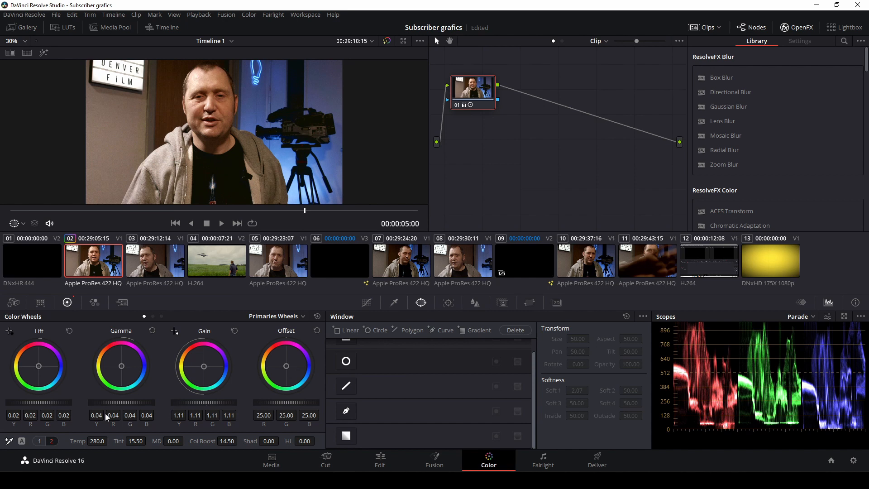
Step: Refine clip 02's grade with contrast 1.278 and saturation 47, then lower the color boost and raise the temperature
click(40, 441)
drag(134, 441, 148, 441)
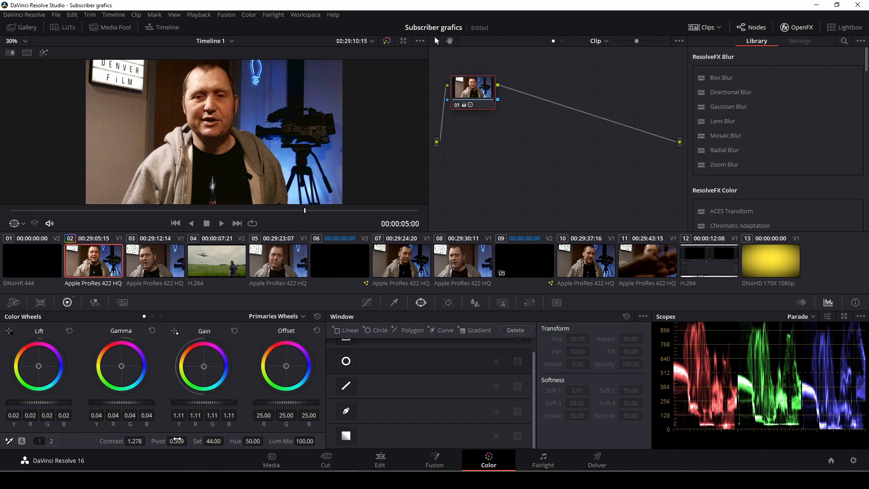
drag(213, 441, 226, 441)
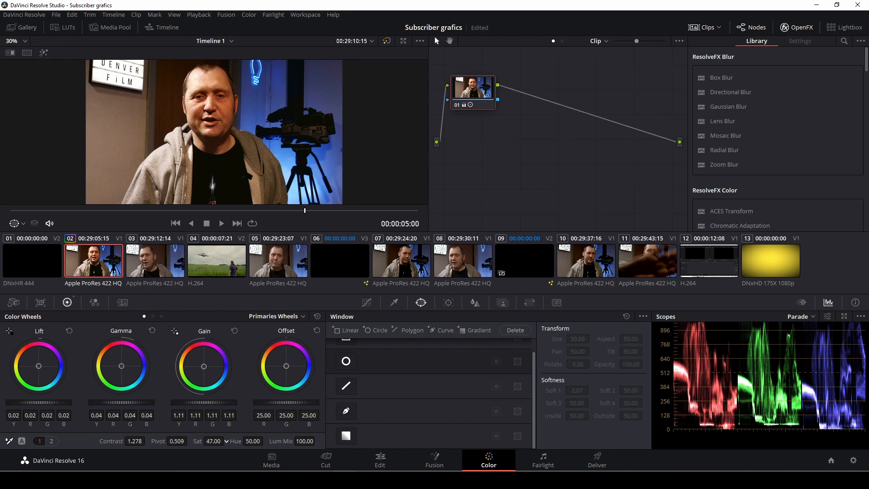
click(51, 441)
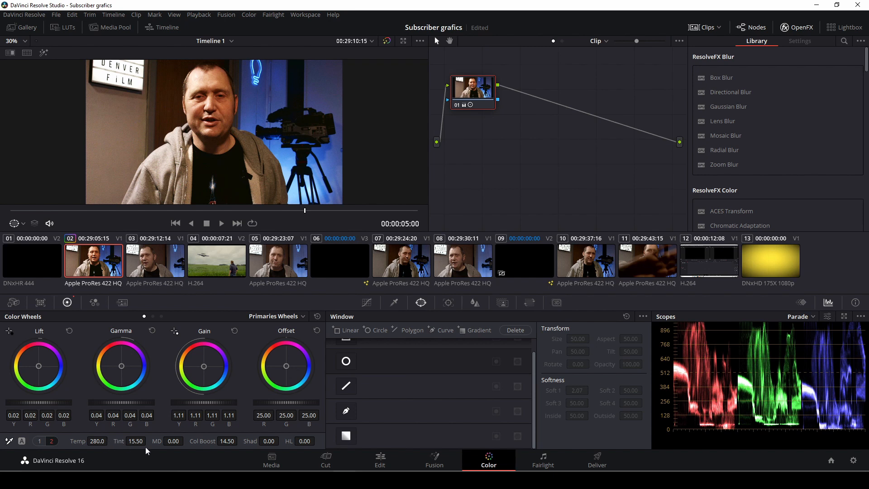
drag(224, 441, 213, 441)
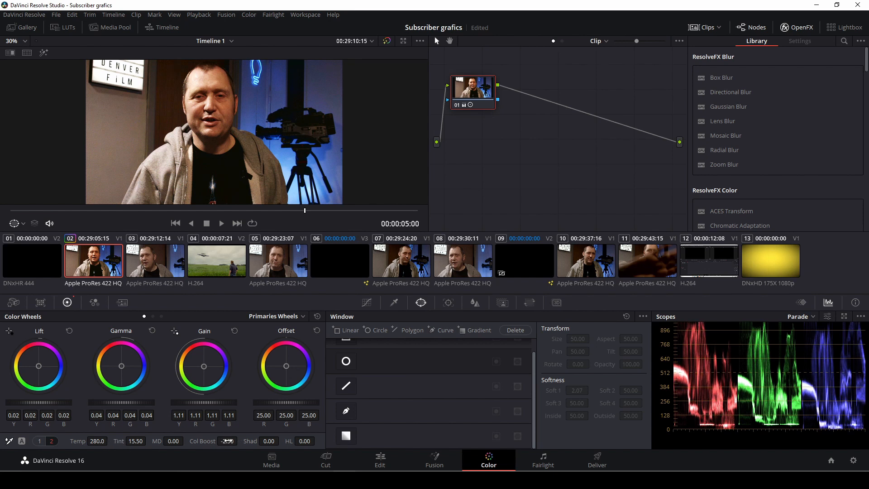
drag(105, 441, 119, 441)
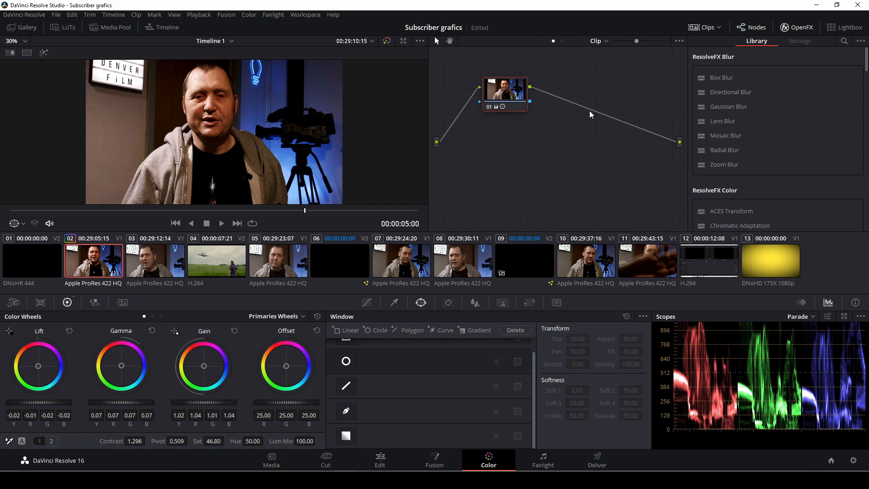
Step: Add a second serial node to clip 02 and trace a closed curve window around the blue background and camera beside the man
key(alt+s)
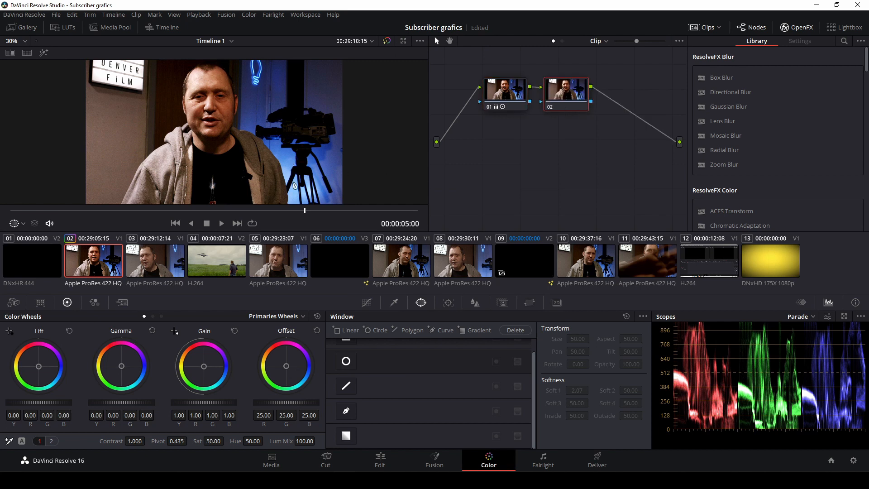
click(349, 411)
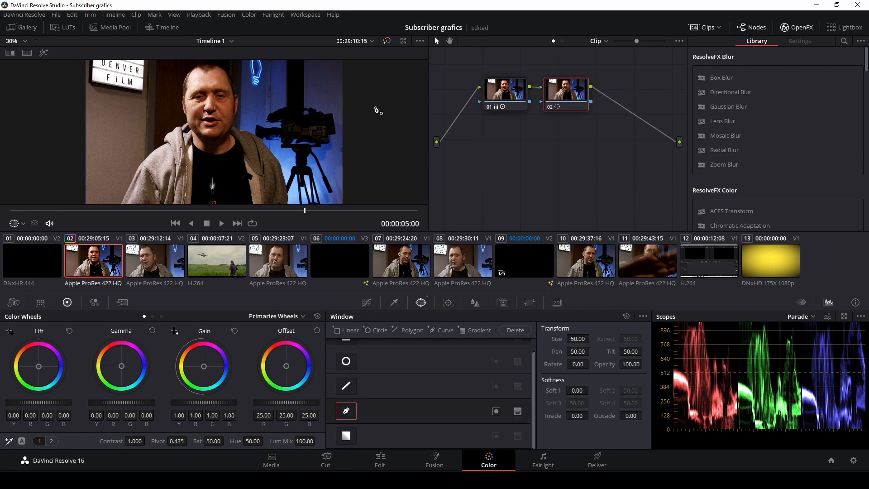
scroll(321, 145, down, 1)
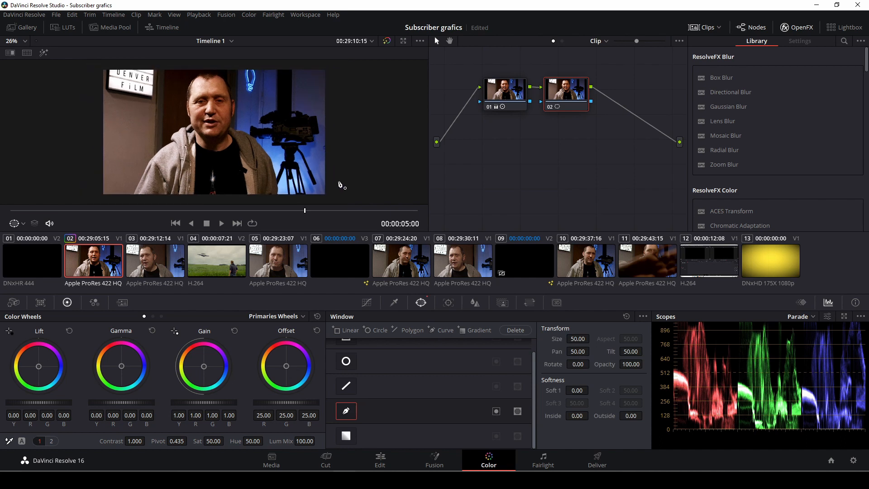
key(ctrl+s)
click(284, 198)
click(279, 186)
click(269, 147)
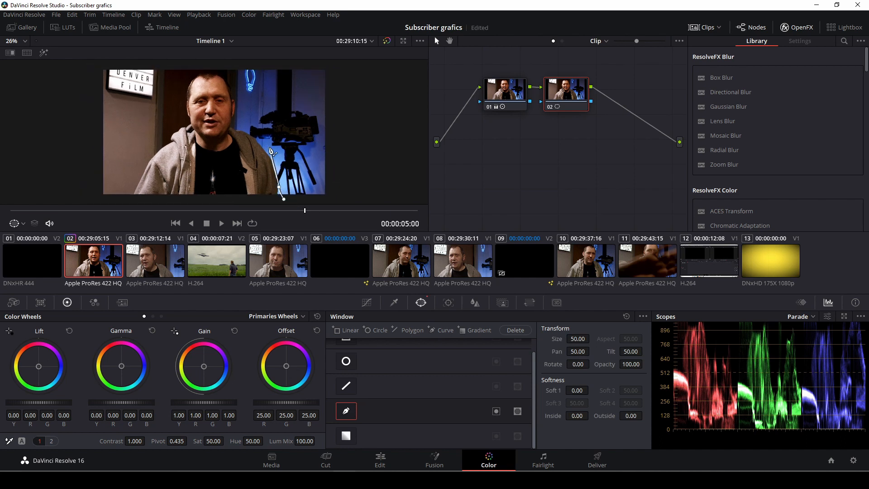
click(244, 124)
click(237, 105)
click(240, 61)
click(344, 66)
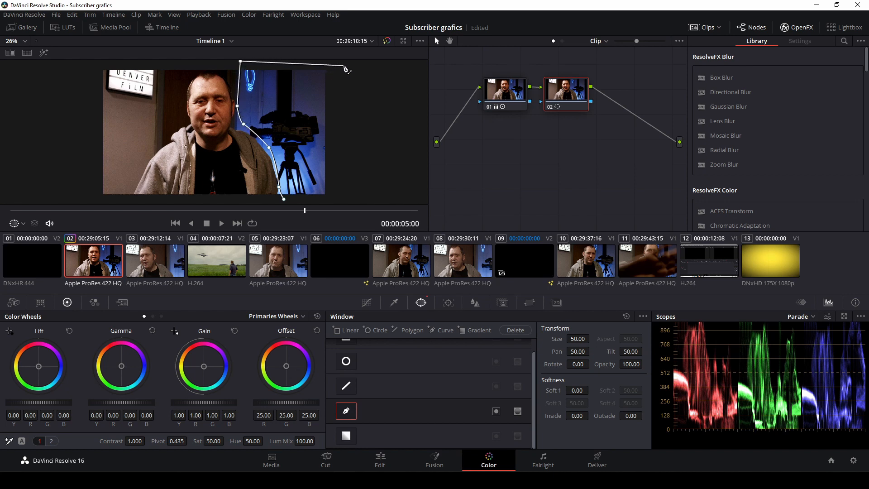
click(350, 198)
click(285, 199)
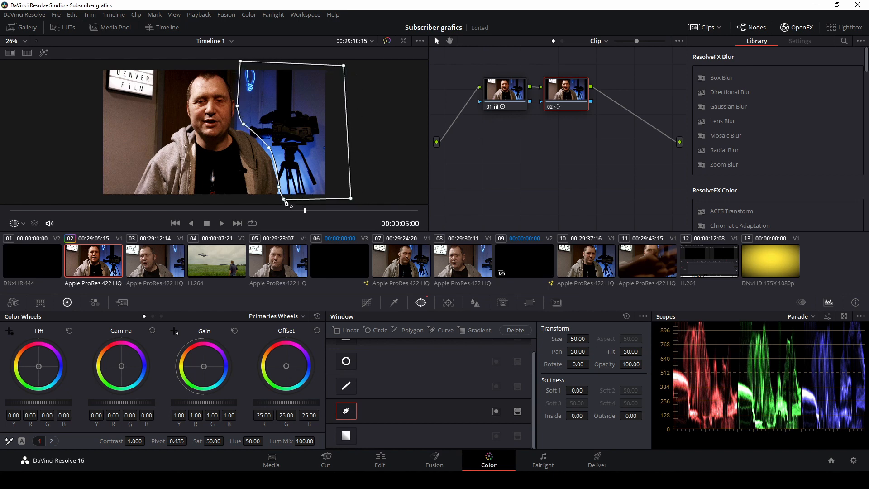
click(284, 199)
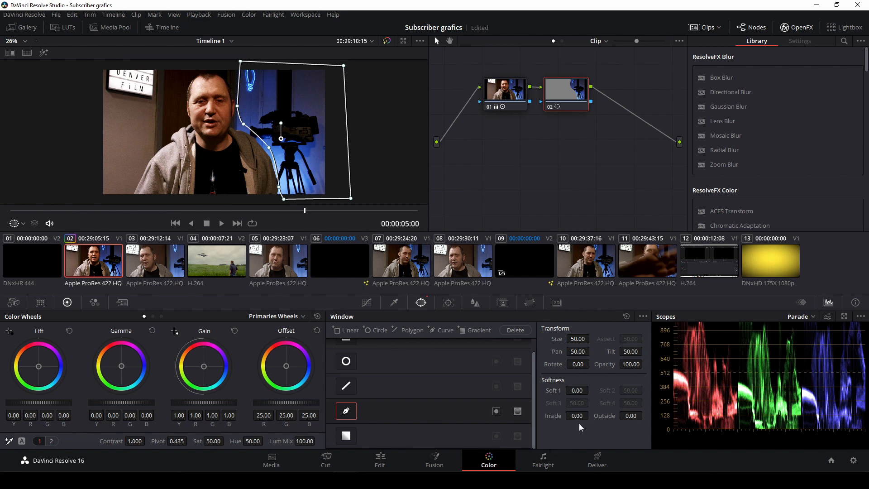
Step: Soften the curve window with Soft 1 at 0.52, inside 0.26 and outside 0.46, and blur the masked background at radius 0.84
drag(579, 415, 645, 414)
drag(588, 390, 591, 390)
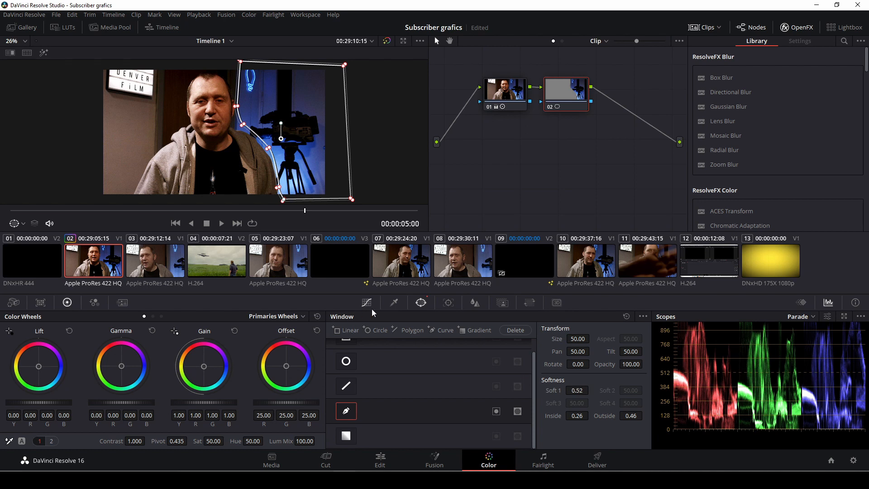
click(474, 302)
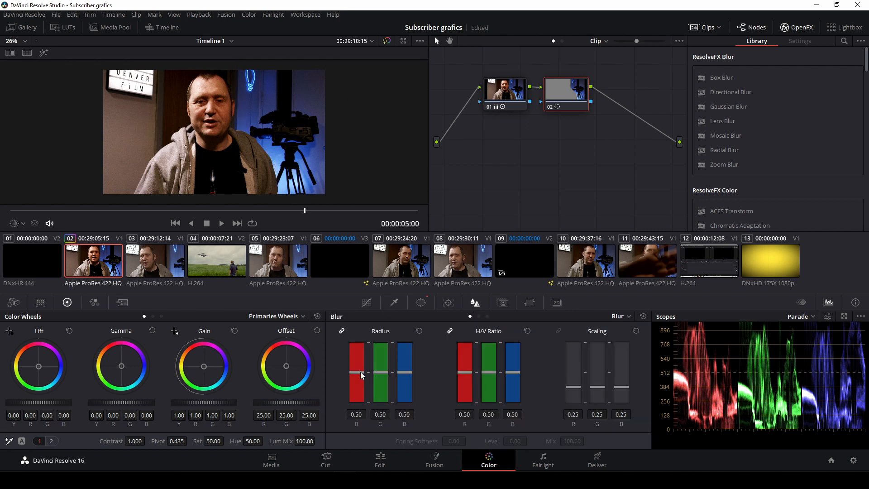
drag(360, 371, 359, 348)
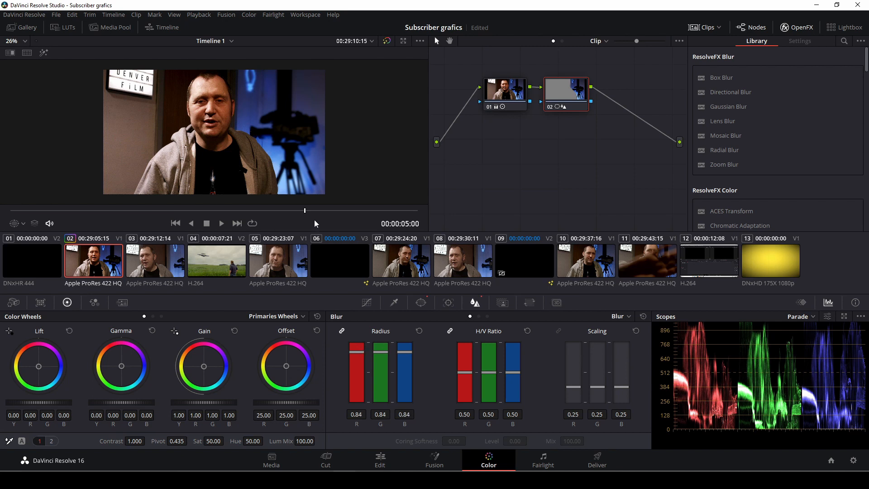
drag(306, 209, 266, 216)
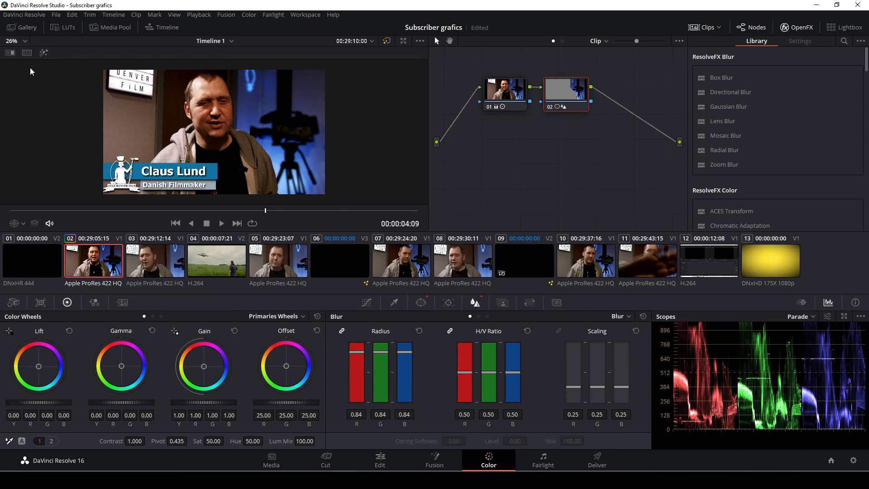
Step: Show clips 02 and 03 side by side in a split screen using the Selected Clips mode
click(10, 53)
click(25, 53)
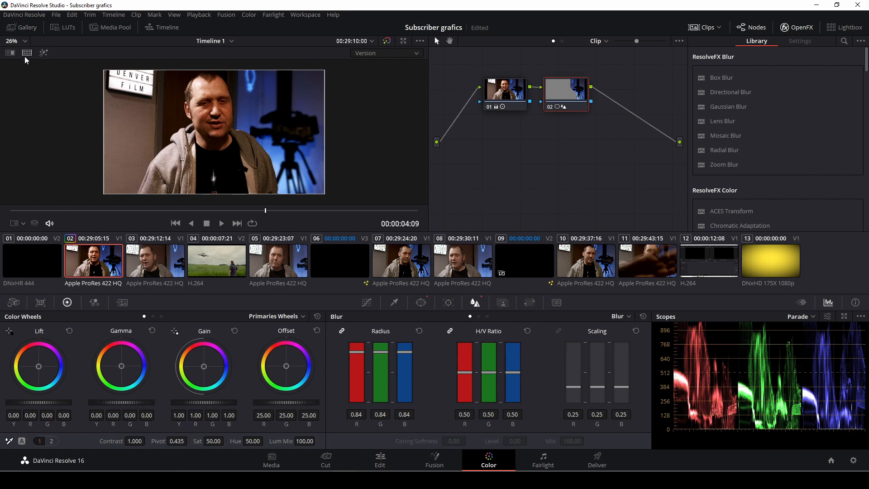
click(388, 53)
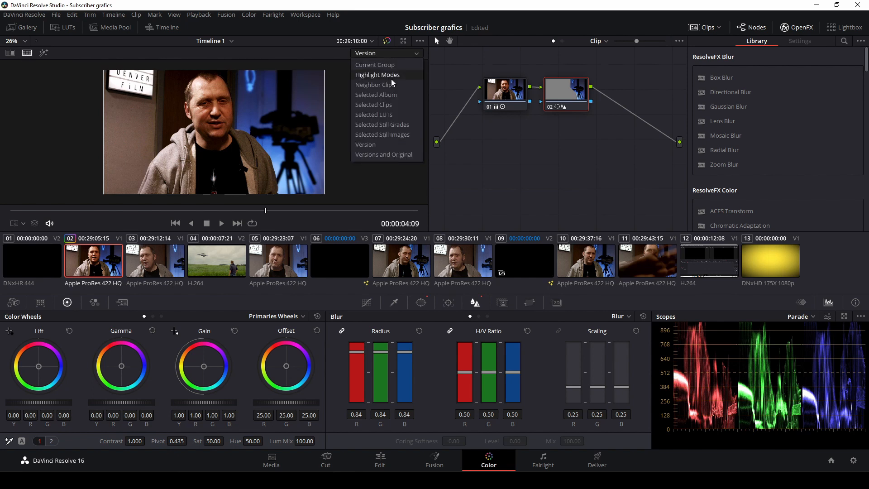
click(392, 104)
ctrl+click(146, 266)
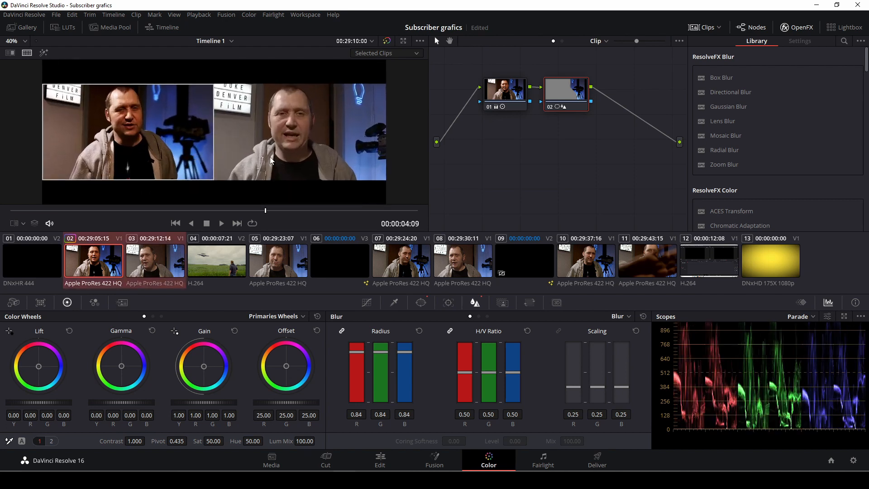
Step: Set clip 03's contrast to 1.126 and its master lift to -0.01
click(141, 284)
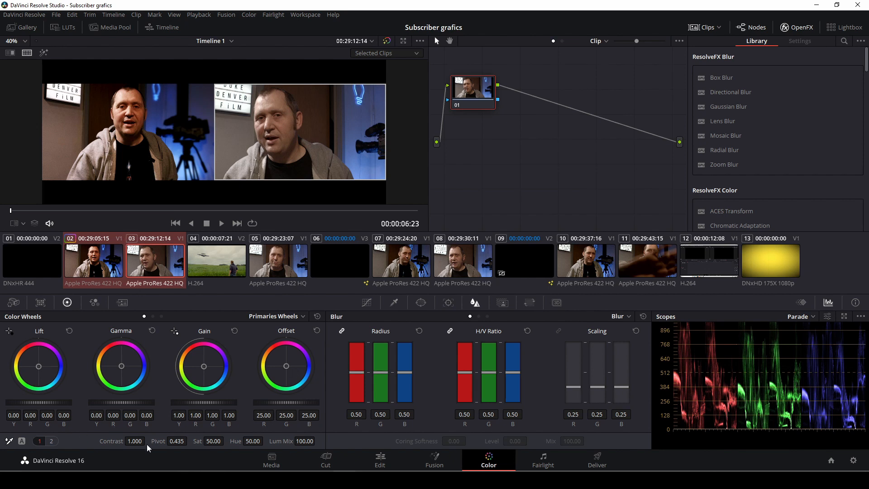
mouse_move(138, 447)
mouse_down()
mouse_move(127, 447)
mouse_move(161, 446)
mouse_up()
drag(45, 403, 42, 402)
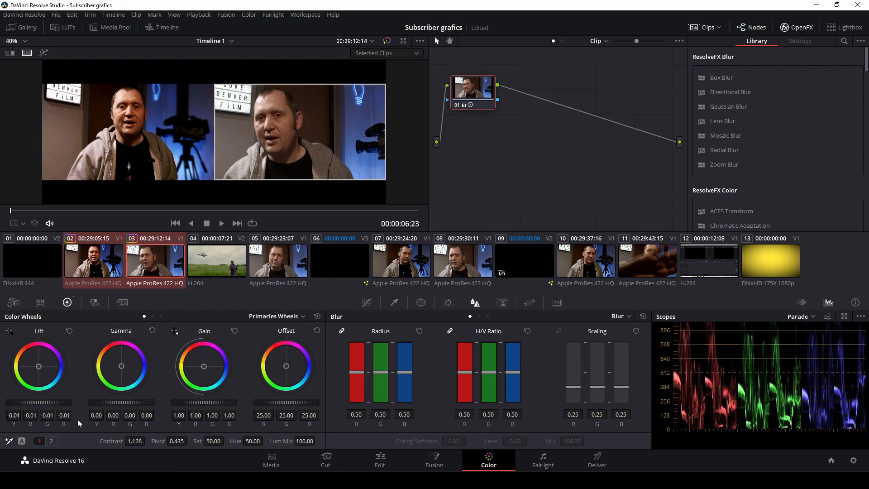
Step: Try picking clip 03's black point from the dark shirt and its white point near the sign, and undo both picks
click(11, 332)
click(275, 170)
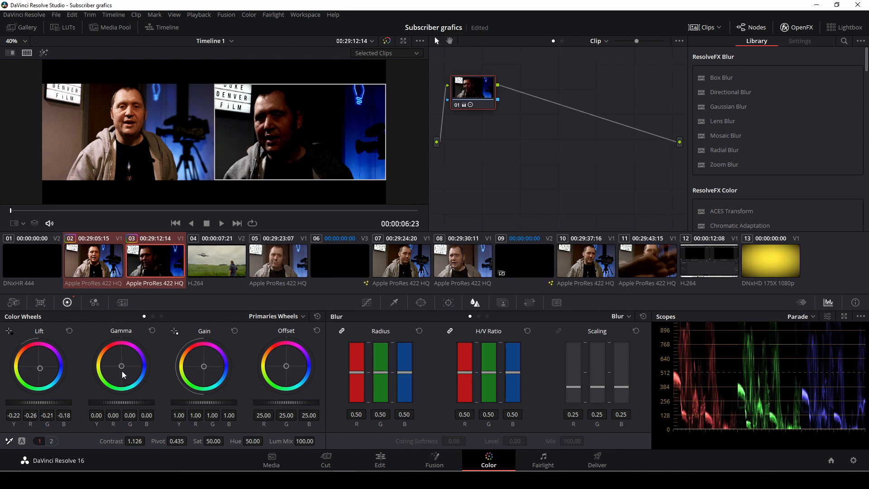
click(174, 332)
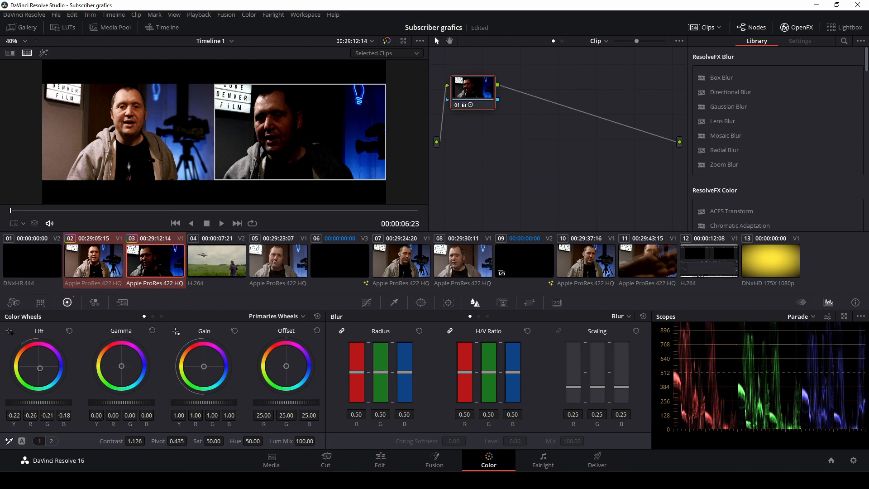
click(247, 106)
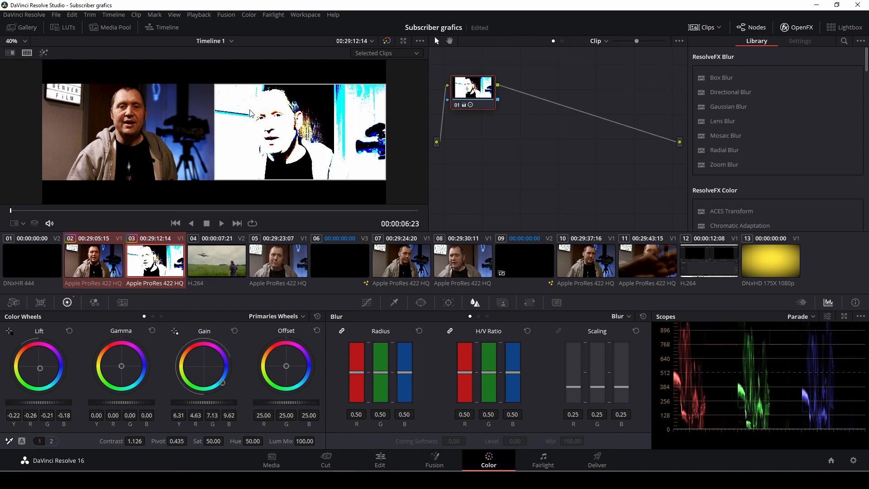
key(ctrl+z)
key(ctrl+z)
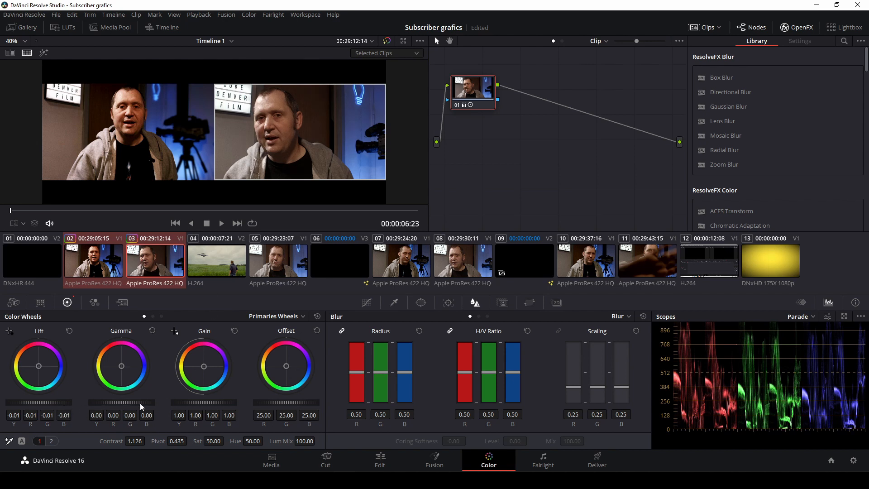
Step: Raise clip 03's master gamma to 0.02 and lower its master gain to 0.93
drag(122, 403, 129, 402)
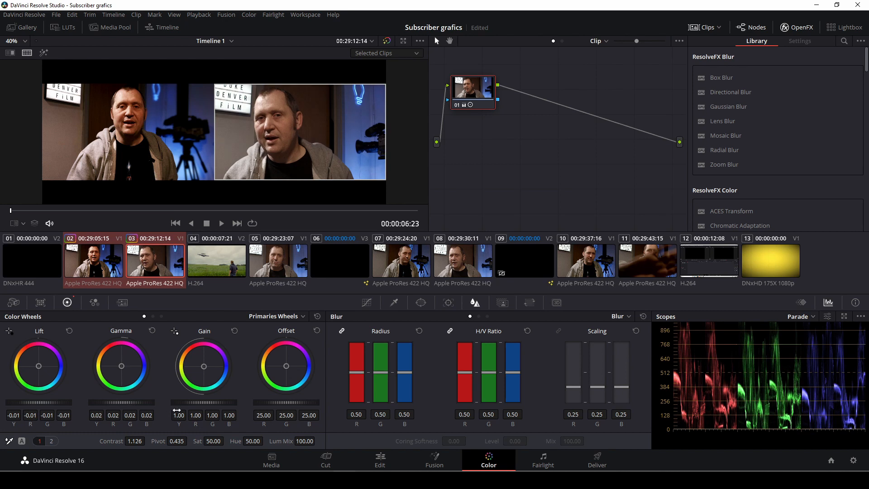
mouse_move(192, 402)
mouse_down()
mouse_move(199, 403)
mouse_move(181, 403)
mouse_up()
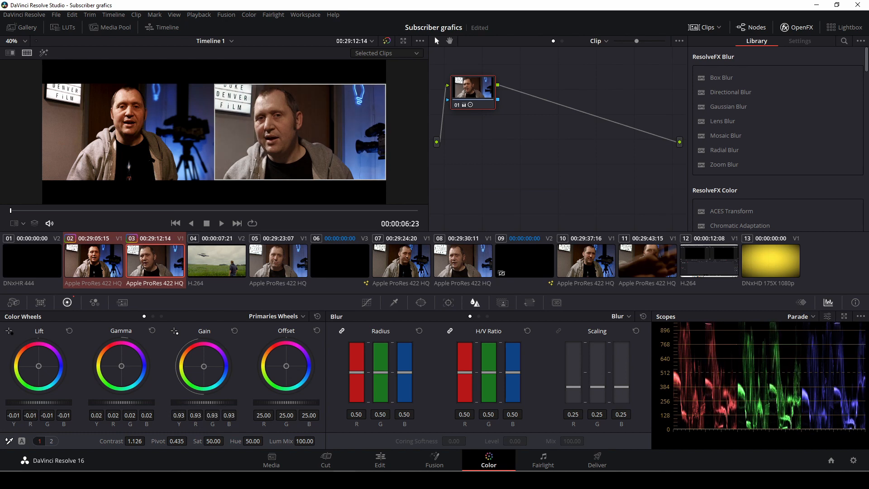
Step: On clip 02's first node, set the color temperature to -300 and lower the master gain to 0.94
click(134, 147)
click(52, 440)
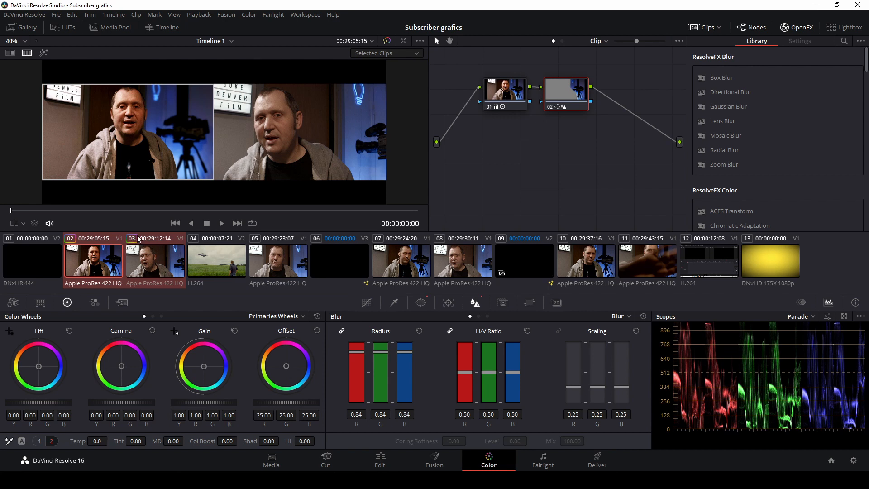
click(503, 94)
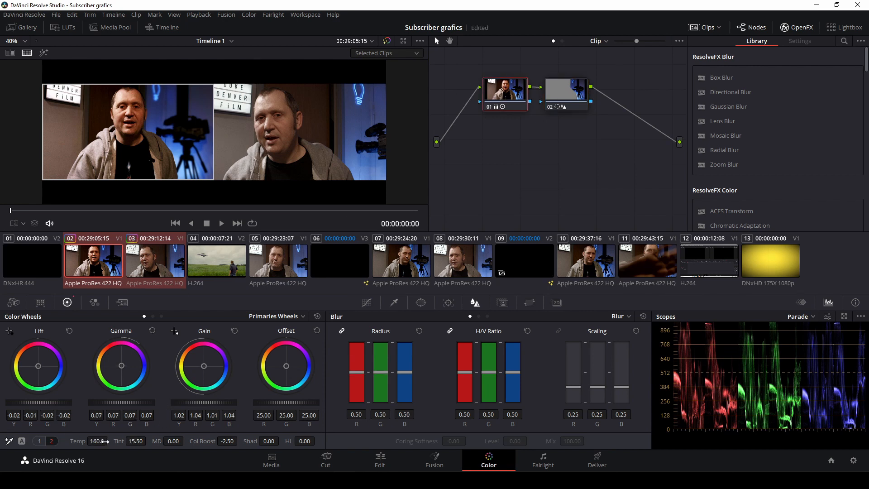
drag(99, 442, 68, 443)
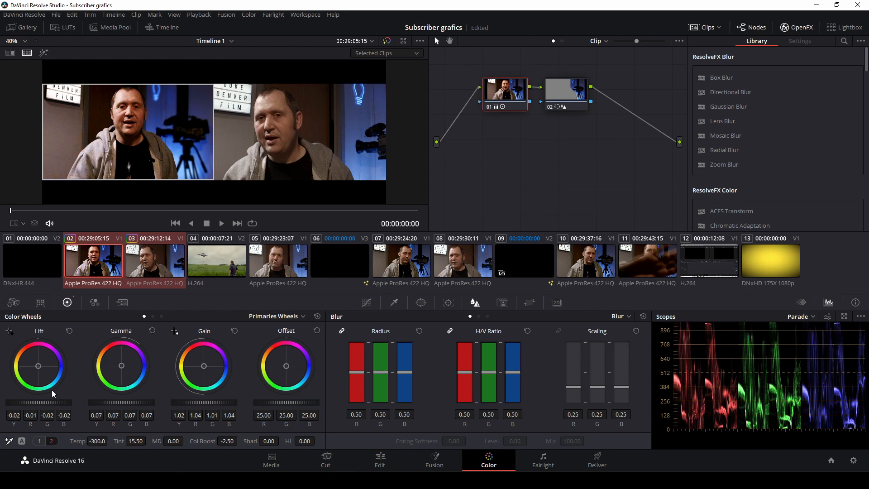
mouse_move(215, 405)
mouse_down()
mouse_move(206, 406)
mouse_move(229, 408)
mouse_up()
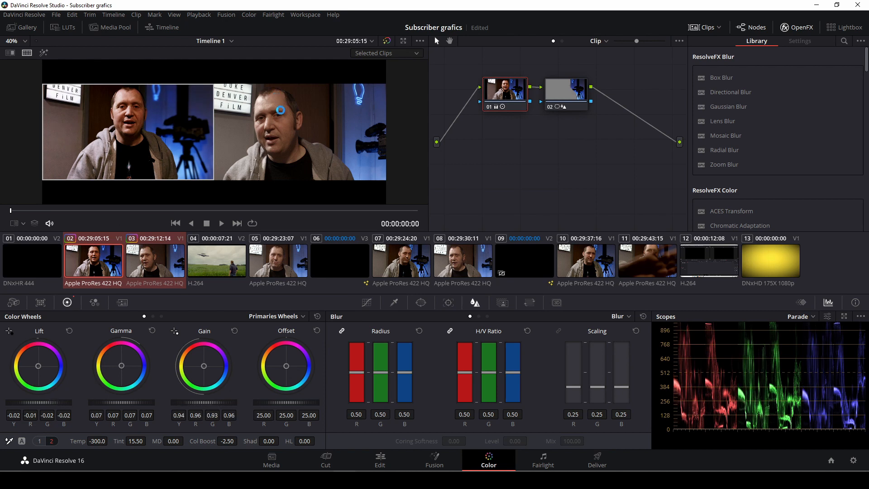
Step: Set clip 03's contrast to 1.380 and its saturation to 40.80
click(280, 109)
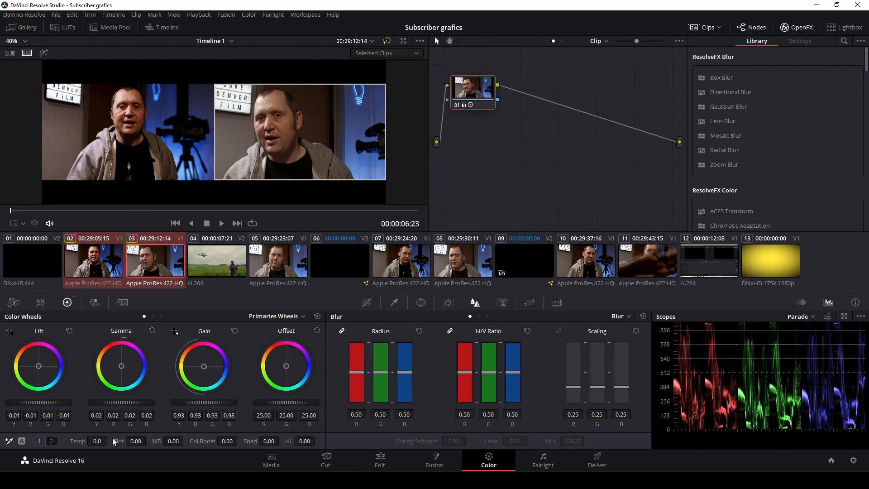
click(45, 442)
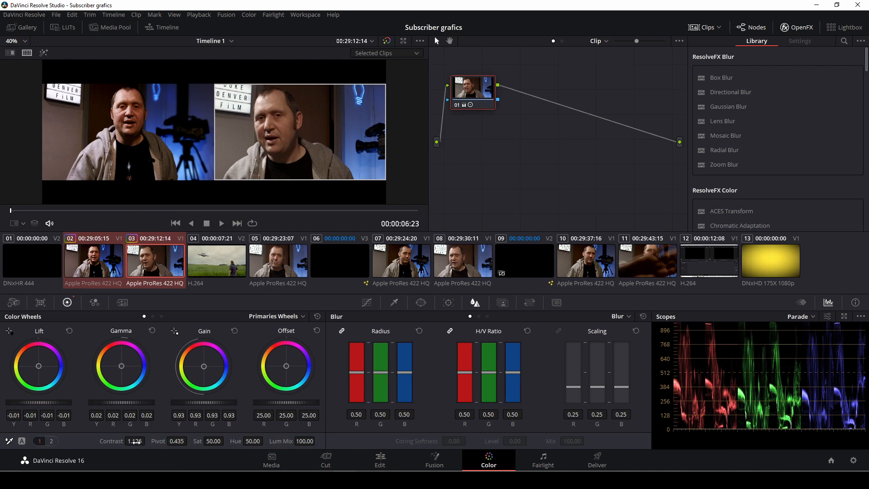
drag(136, 442, 148, 439)
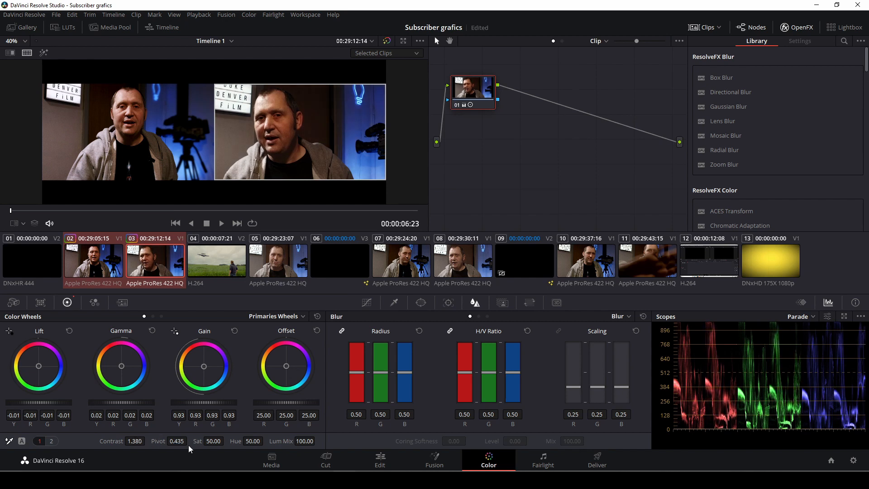
drag(211, 443, 190, 442)
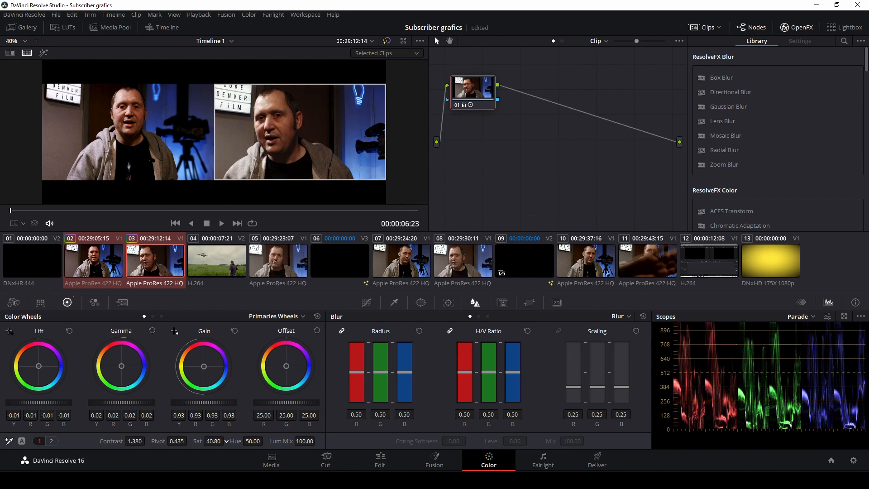
Step: Set clip 03's color temperature to 350 and tint to 14.50, and lower its color boost
click(52, 441)
mouse_move(97, 441)
mouse_down()
mouse_move(108, 441)
mouse_move(97, 441)
mouse_up()
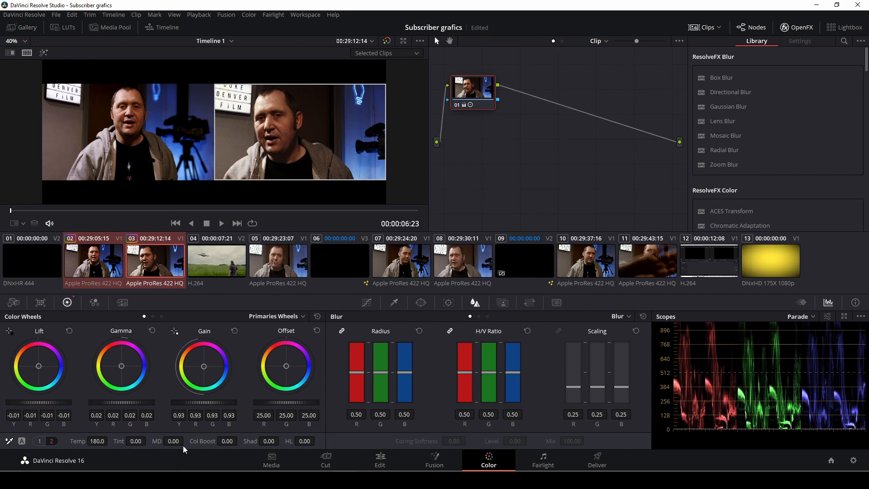
drag(135, 441, 141, 441)
drag(97, 441, 114, 441)
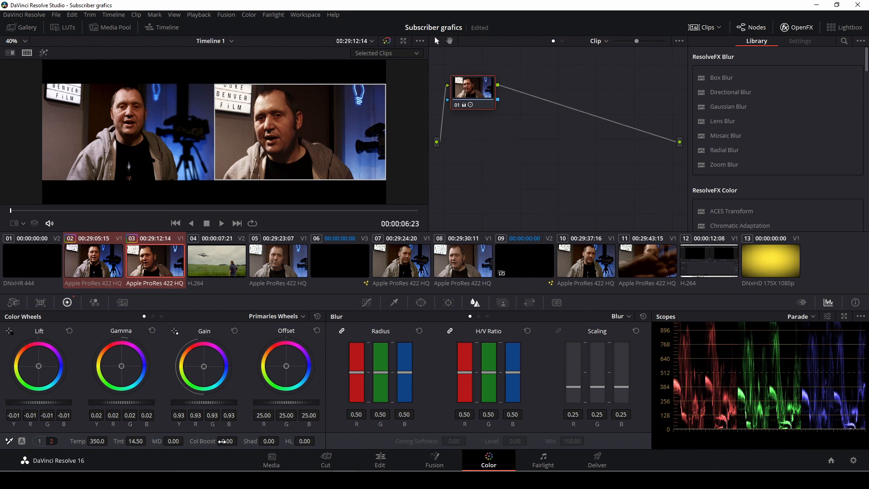
drag(226, 441, 218, 440)
Step: Add a serial node to clip 03, enable a curve window on it, and show the Power Window overlay in the viewer
key(alt+s)
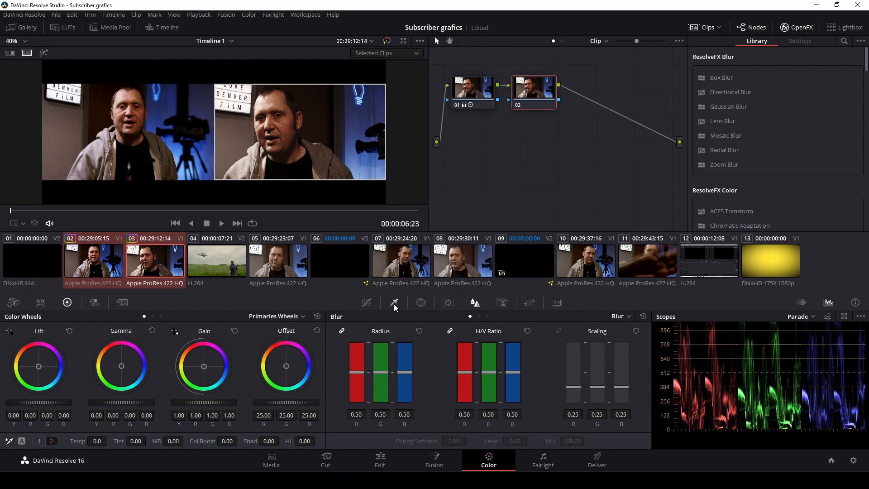
click(421, 302)
click(348, 410)
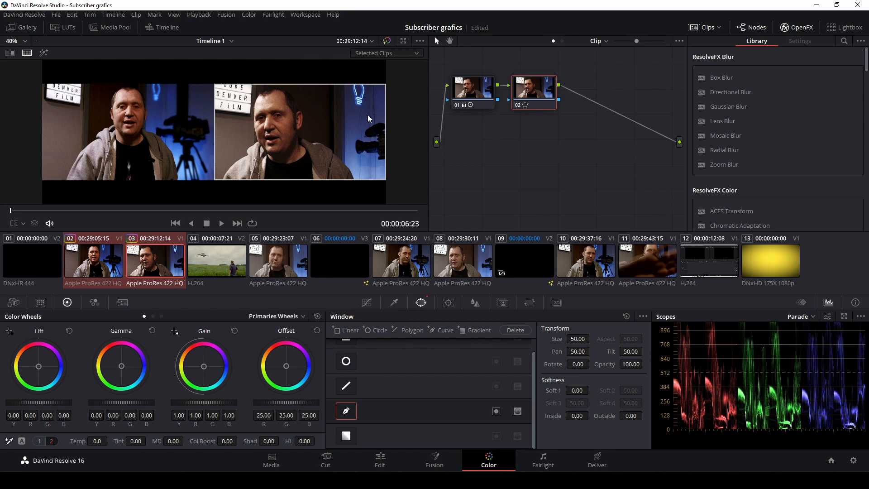
scroll(397, 119, down, 2)
scroll(384, 168, down, 1)
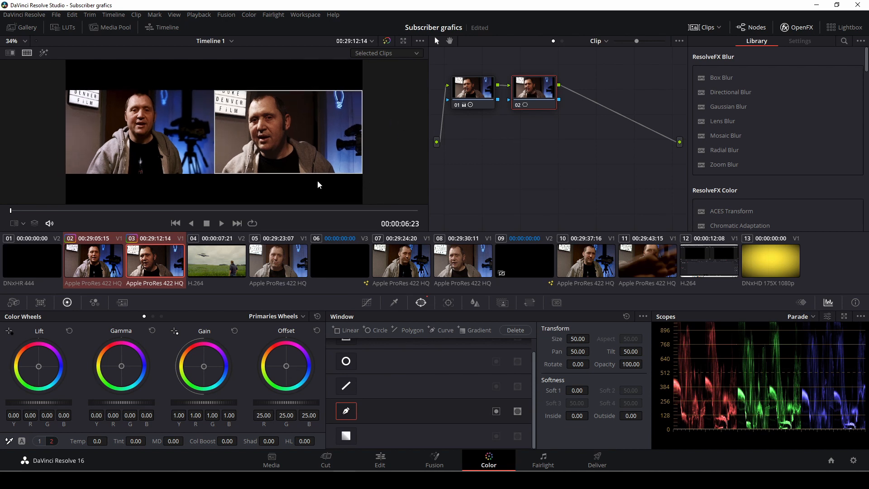
click(23, 223)
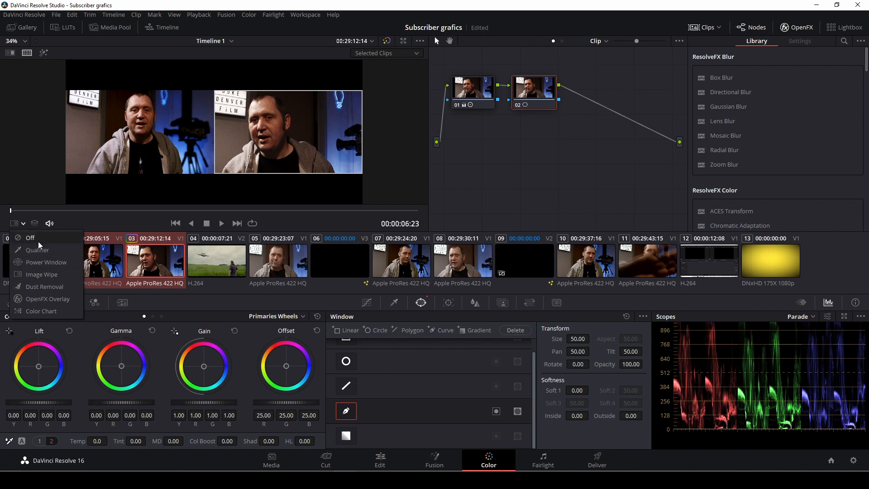
click(42, 252)
scroll(251, 145, down, 1)
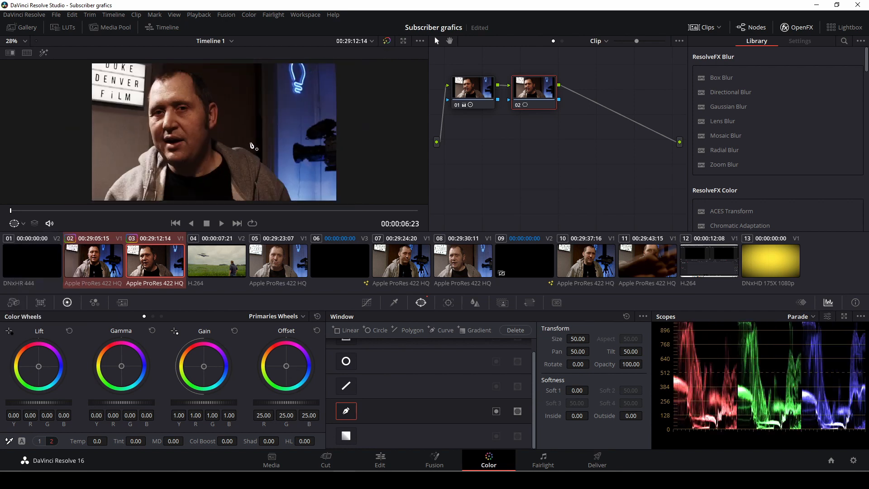
scroll(270, 71, down, 1)
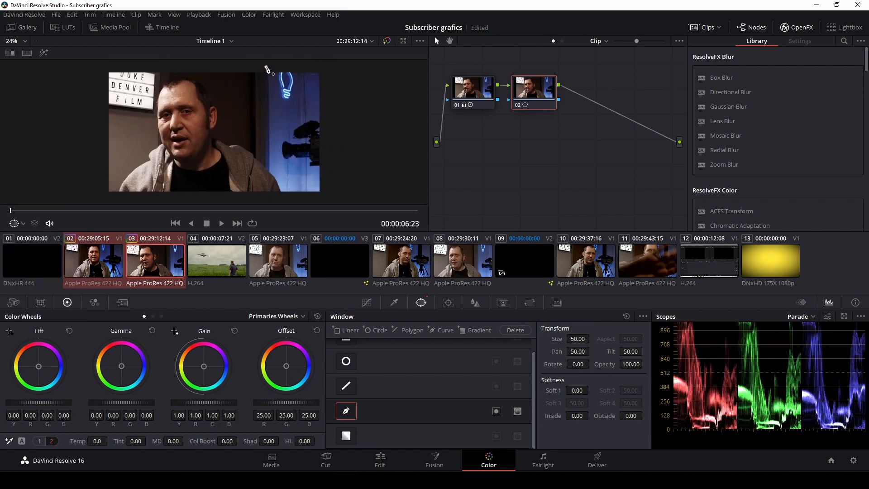
Step: Draw a closed curve window around the blue background and camera beside the speaker in clip 03
click(266, 67)
click(267, 88)
click(272, 147)
click(307, 202)
click(349, 201)
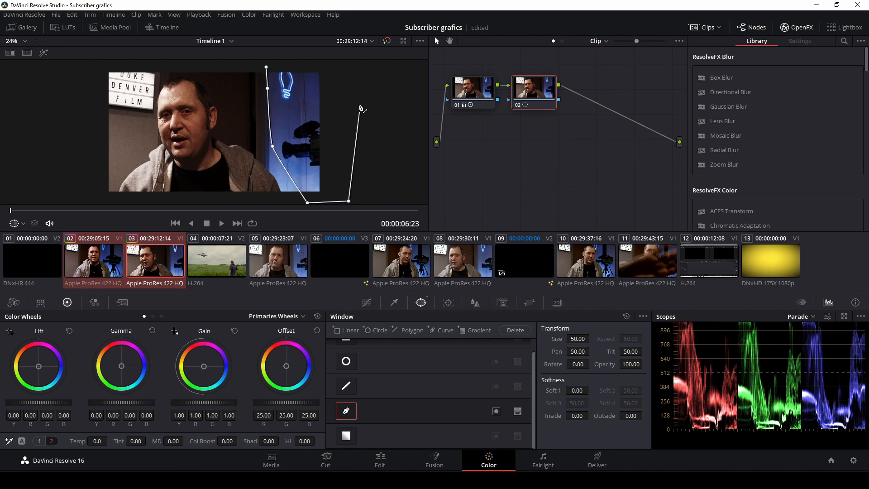
click(356, 84)
click(309, 62)
click(266, 67)
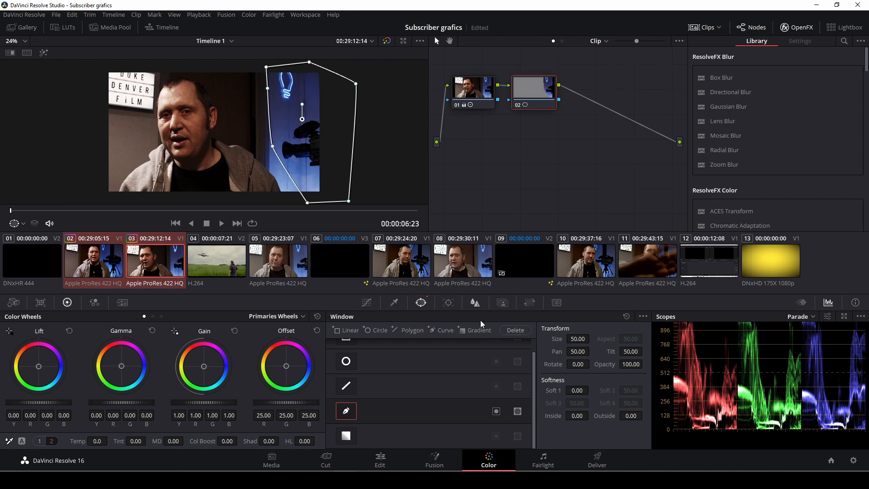
Step: Soften clip 03's window with Soft 1 0.32, Inside 0.58 and Outside 0.32, and set the node's blur radius to 0.84
drag(576, 418, 609, 411)
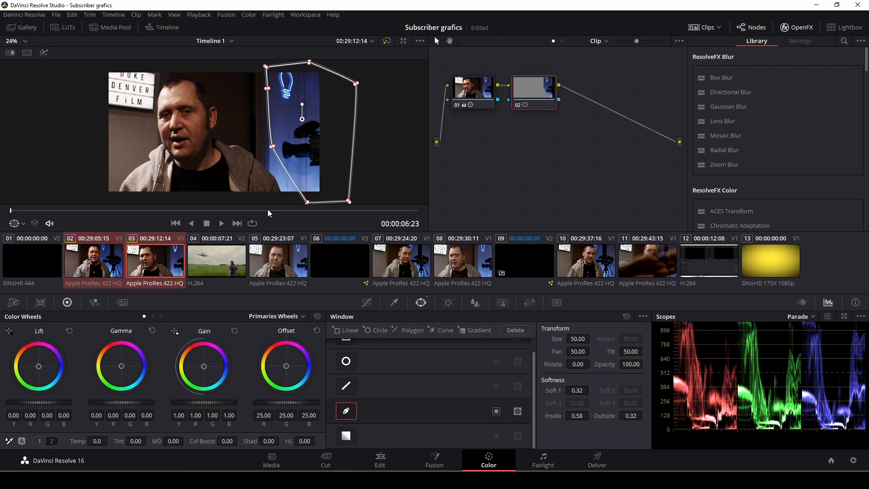
click(475, 302)
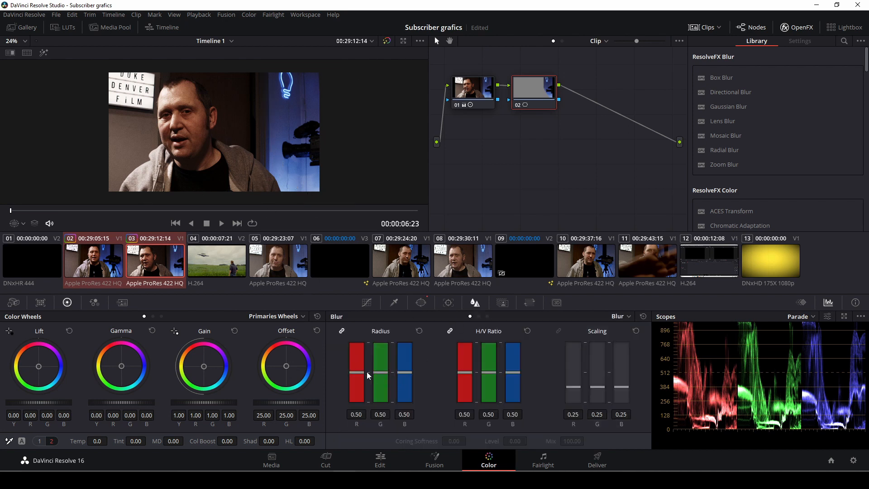
drag(359, 370, 352, 348)
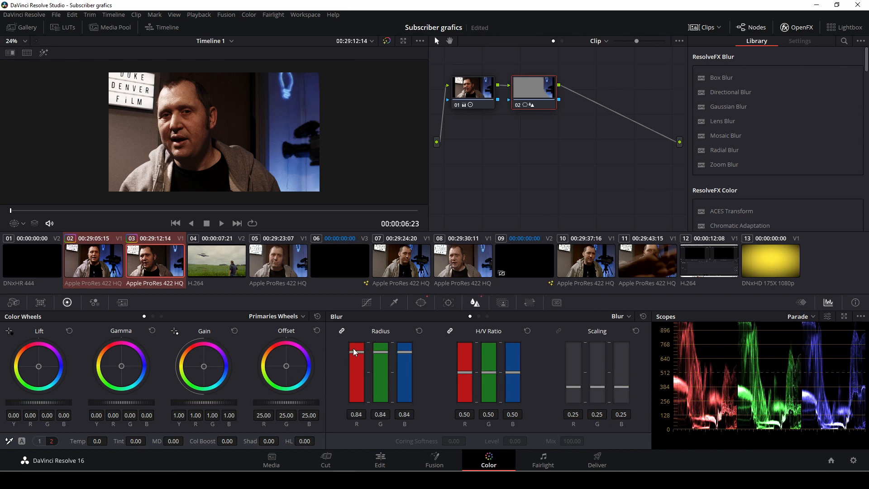
Step: Play the cut between the first two talking clips on the edit timeline to compare their grade and background blur
click(391, 457)
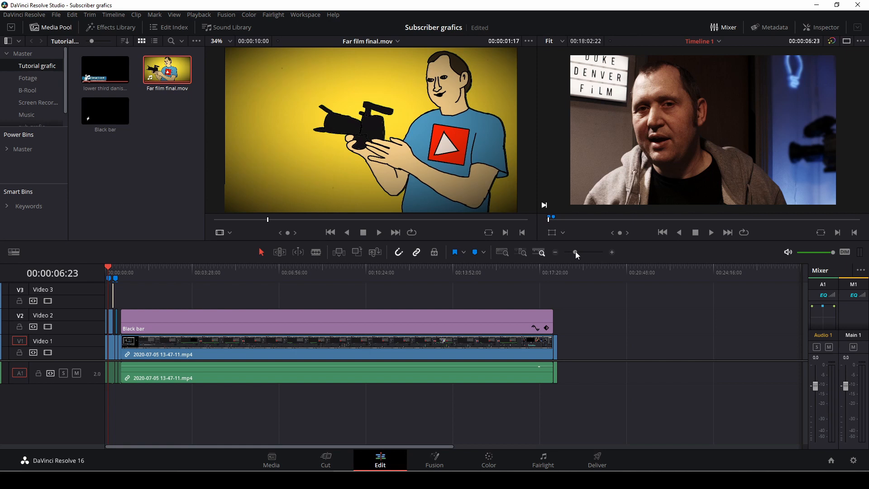
drag(575, 253, 588, 251)
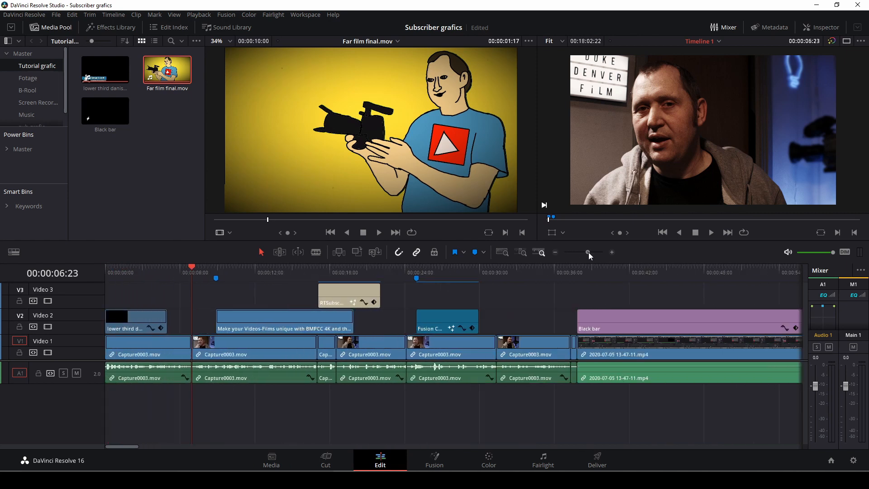
click(194, 277)
key(space)
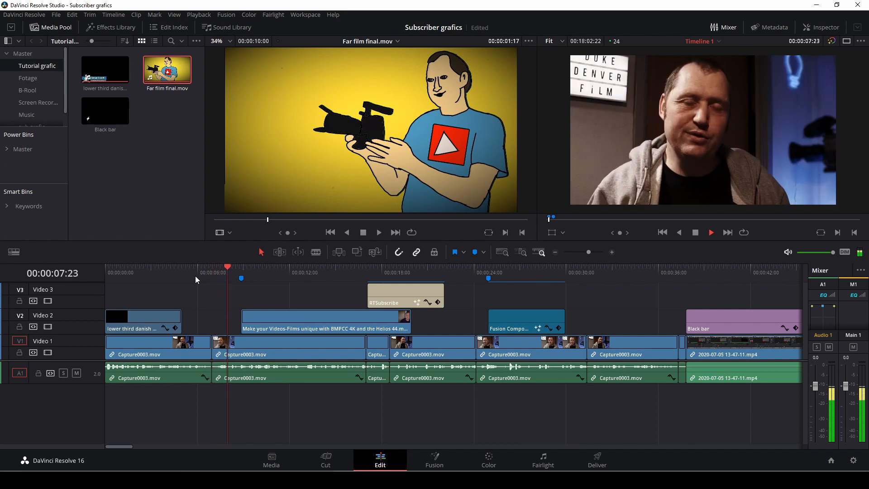
key(space)
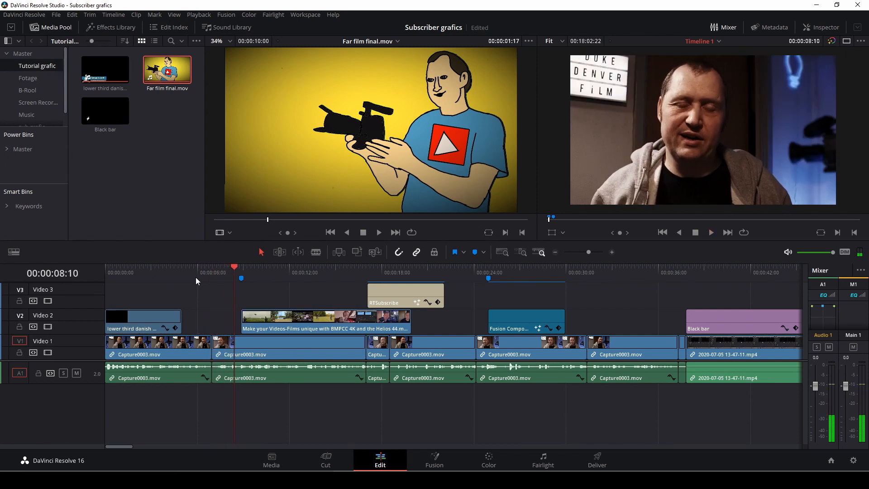
click(194, 273)
key(space)
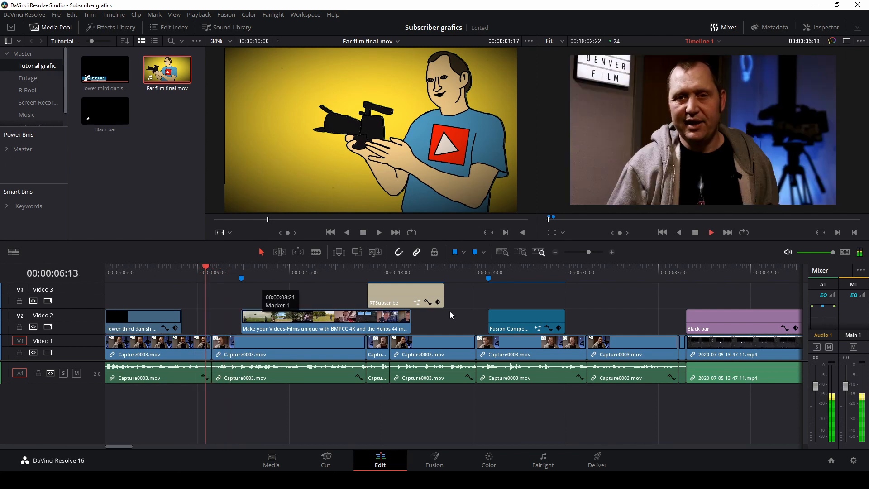
key(space)
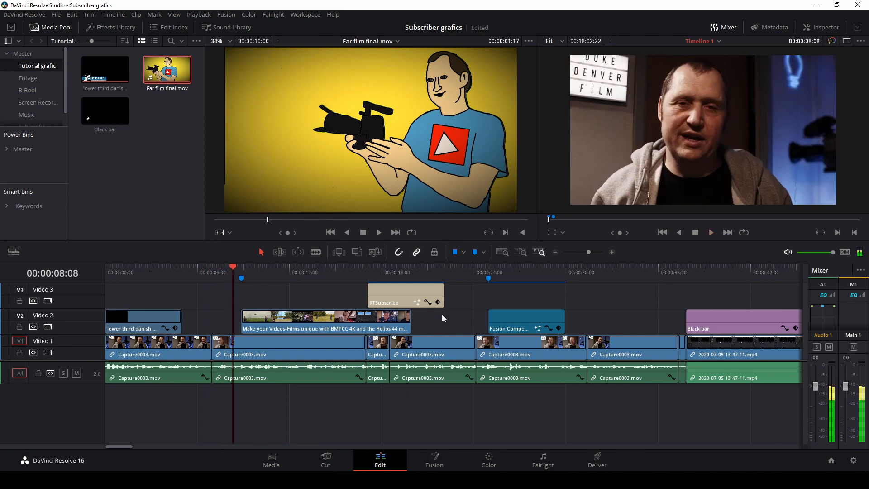
Step: Return to color grading, copy clip 02's grade with its blur node onto clip 07, and select clip 08
click(487, 466)
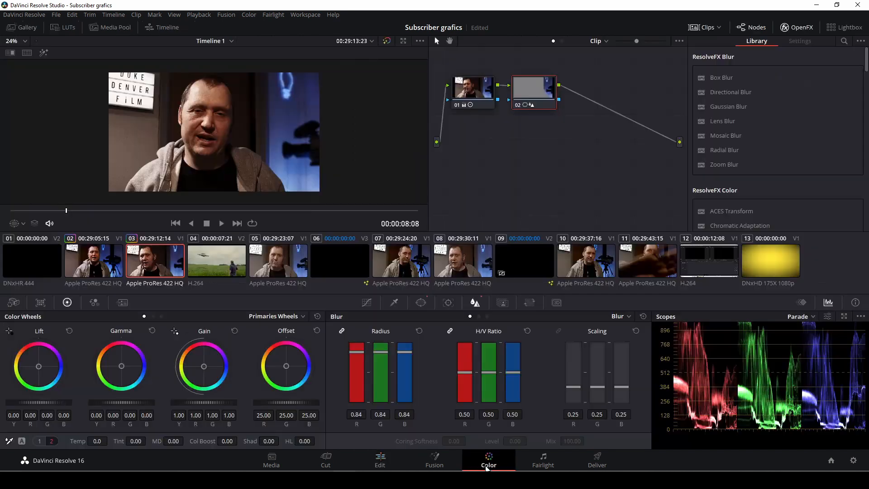
click(280, 270)
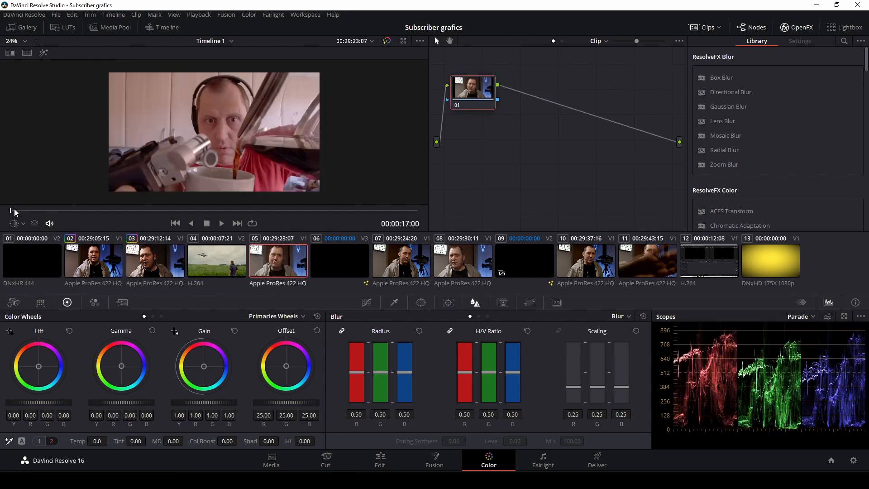
drag(14, 210, 407, 221)
click(413, 249)
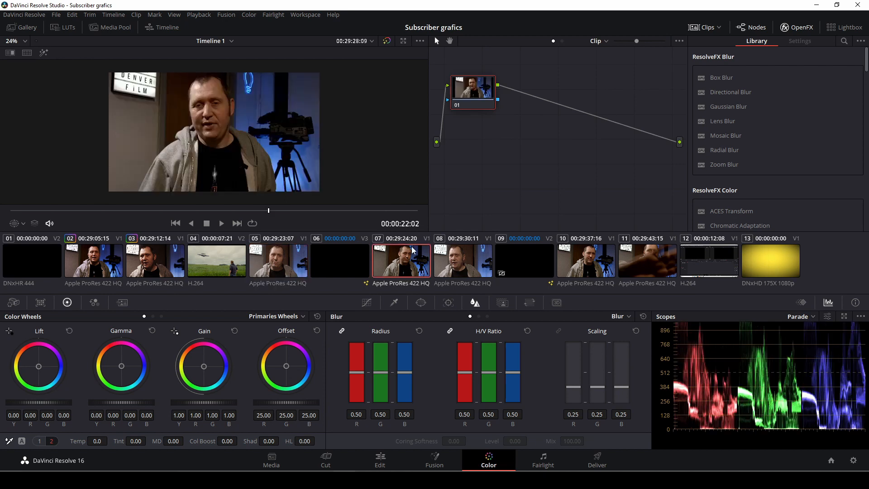
middle_click(100, 267)
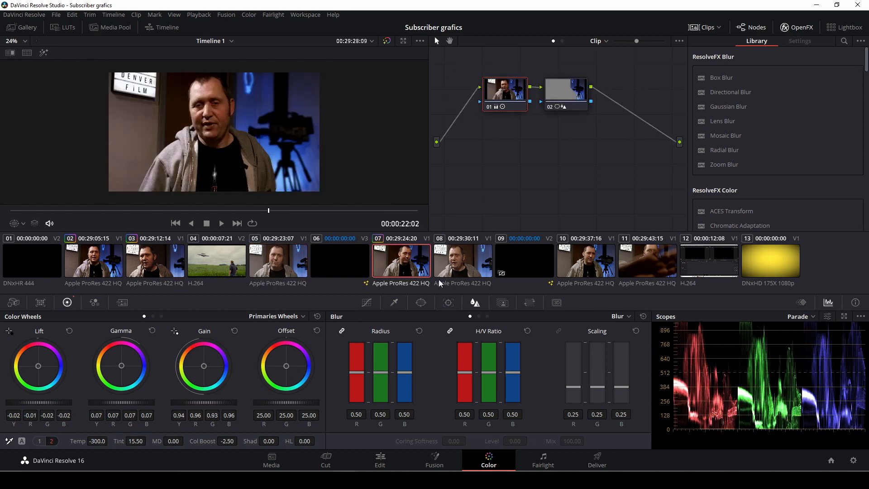
click(475, 260)
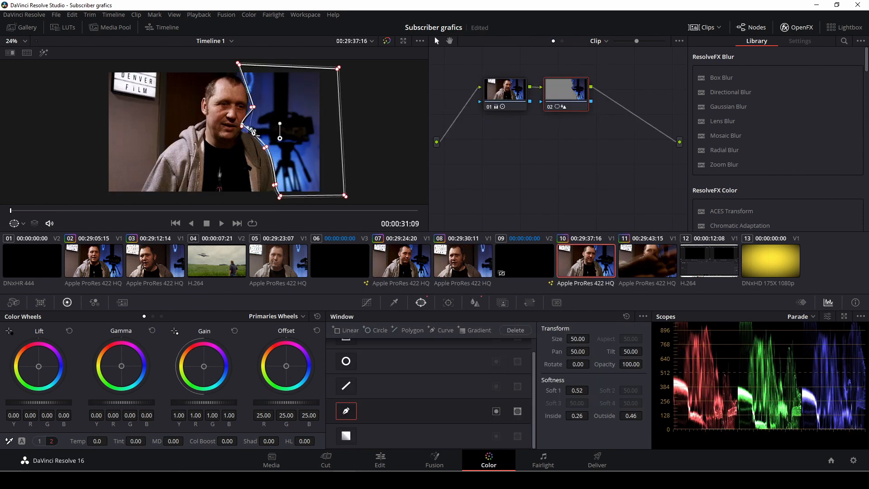
Step: Reshape clip 10's background window beside the speaker's neck, set the window tracker to Frame mode, and refit the window at 00:00:32:08
drag(245, 128, 251, 132)
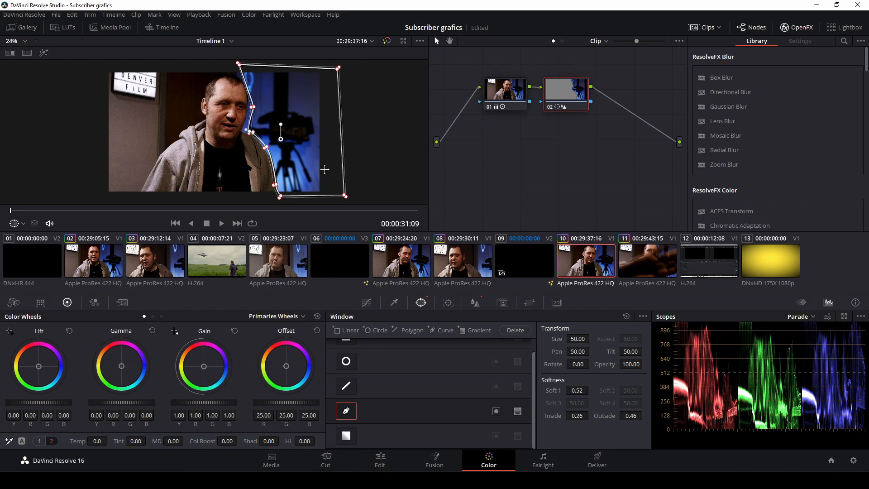
click(449, 303)
click(617, 333)
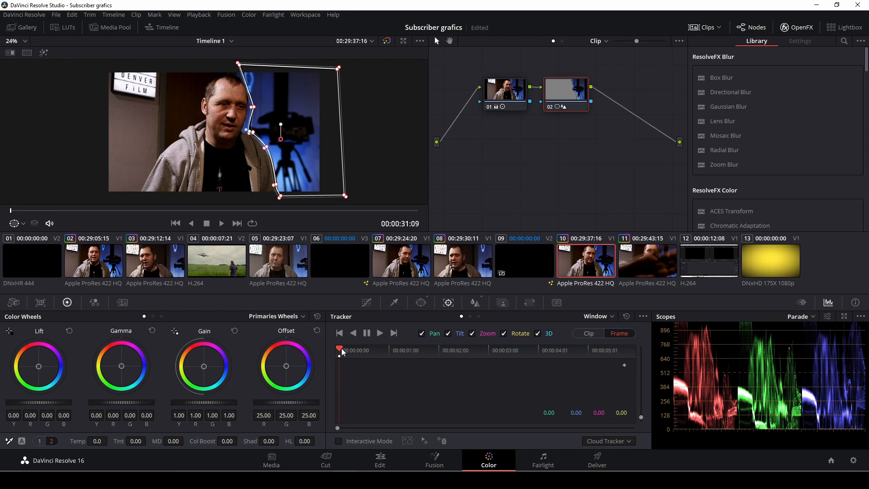
drag(341, 352, 386, 352)
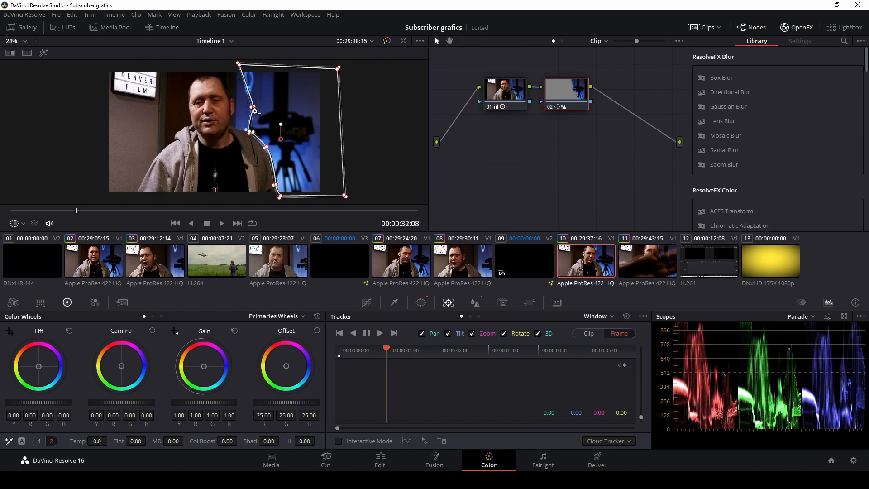
drag(254, 109, 242, 131)
Step: Keyframe clip 10's window by refitting its edge to the speaker's face and shoulder at 00:00:36:23 and 00:00:37:06
drag(387, 353, 616, 385)
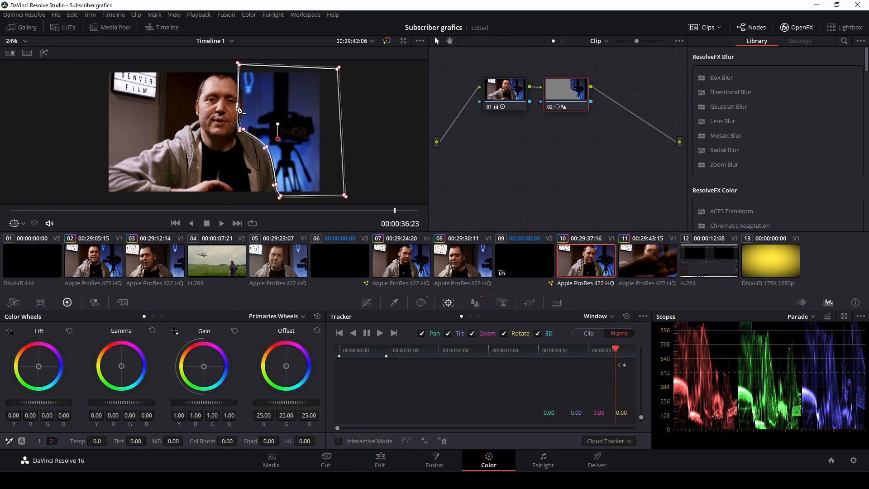
drag(237, 107, 245, 131)
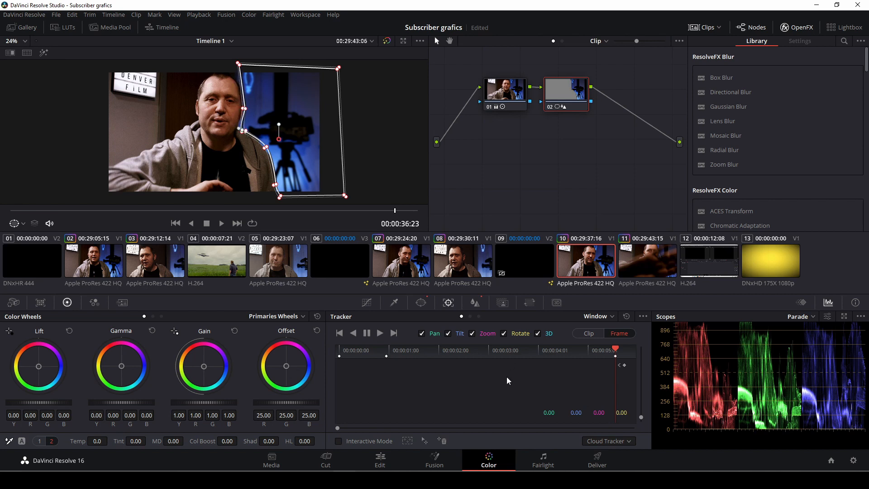
drag(620, 350, 633, 353)
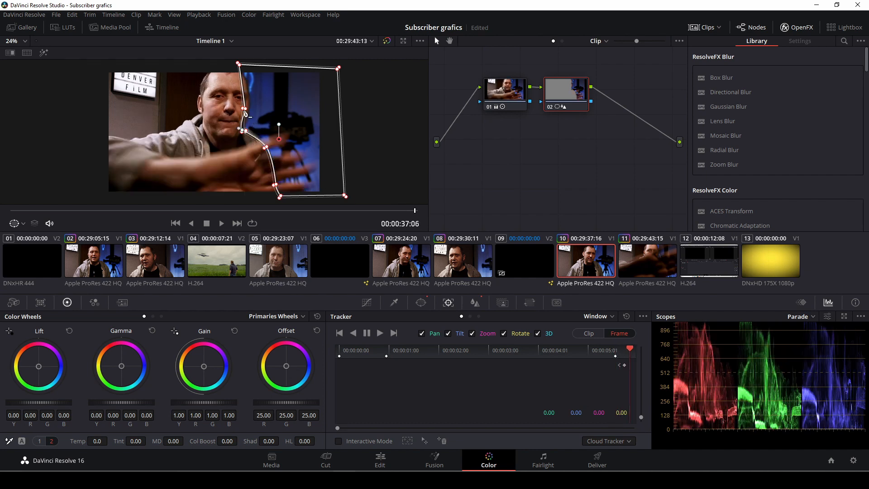
mouse_move(245, 109)
mouse_down()
mouse_move(260, 115)
mouse_move(248, 132)
mouse_move(269, 152)
mouse_up()
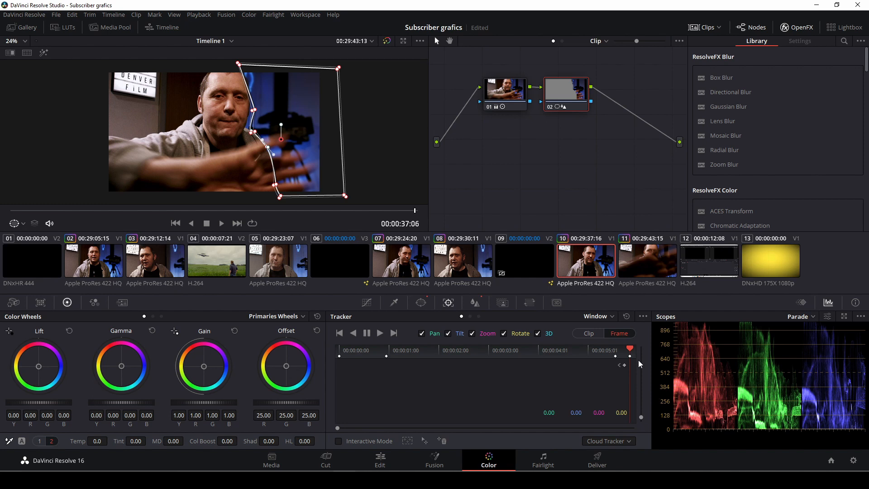
Step: Play the edit timeline from 00:00:00:00 to review the graded and blurred talking clips
key(Down)
key(Down)
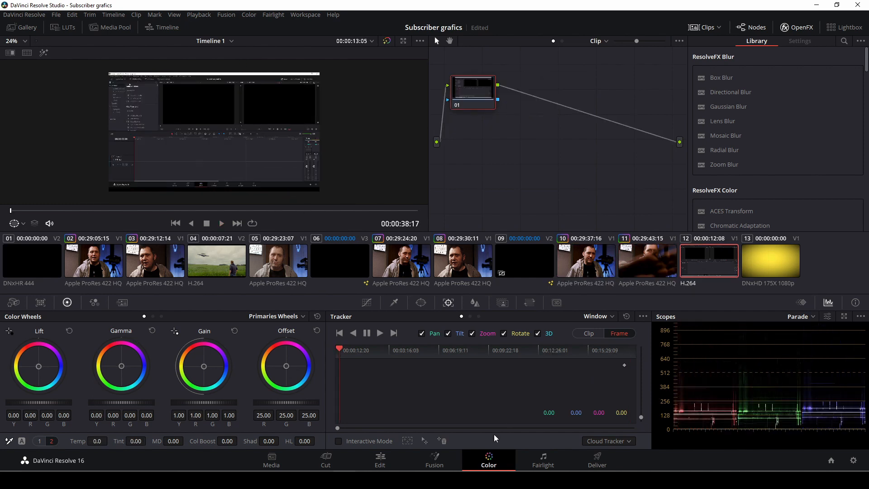
click(398, 456)
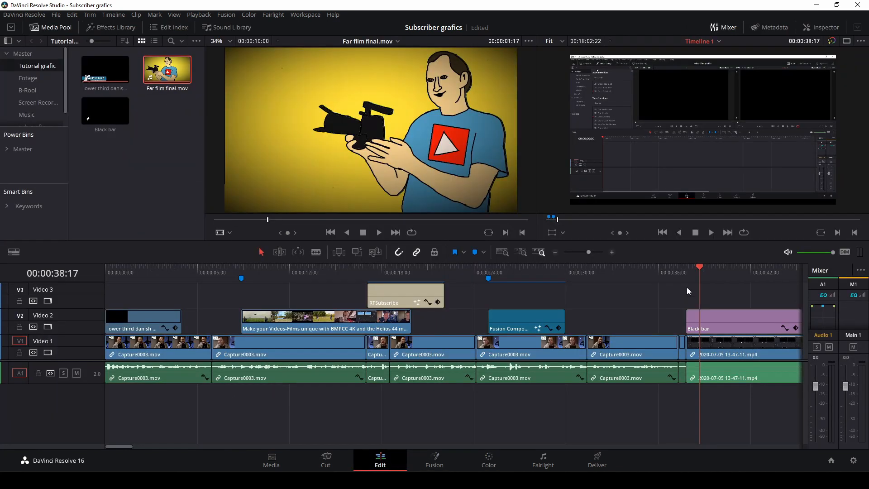
drag(705, 277, 112, 295)
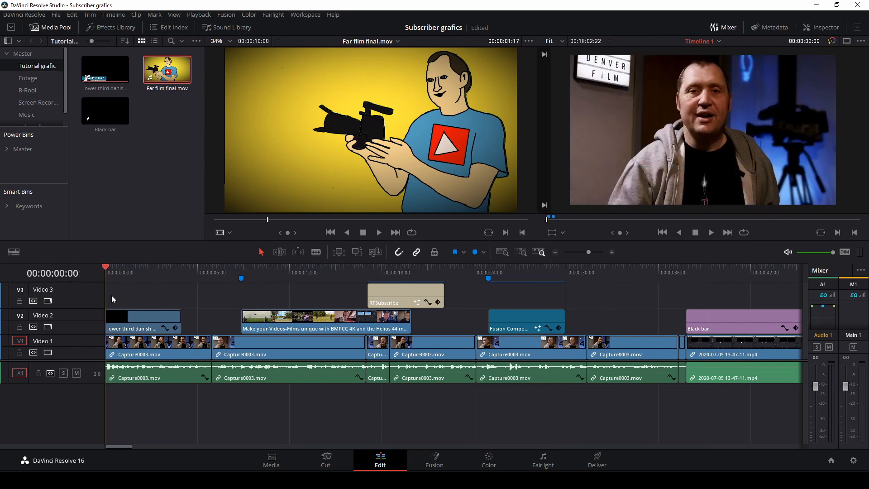
key(space)
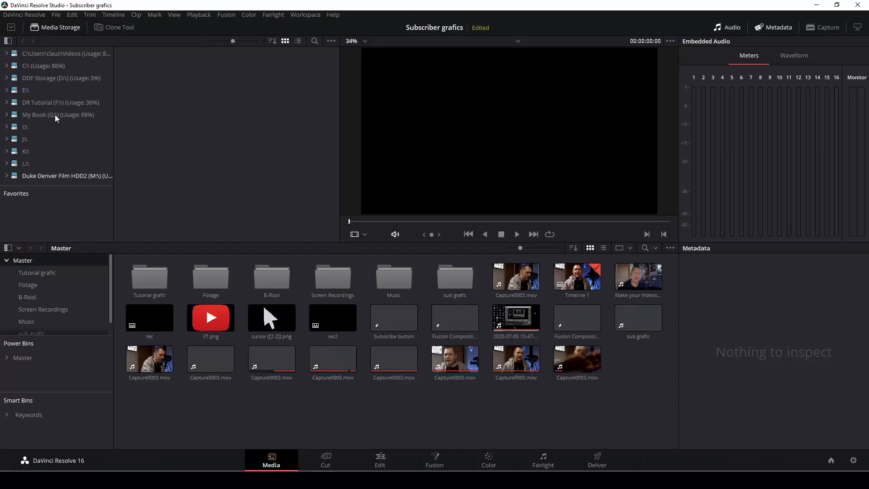
Step: Browse drive F to Davinci Tutorials fotage > Voice overs > ZOOM0251 and import ZOOM0251_Tr3.WAV into the Master bin
click(14, 101)
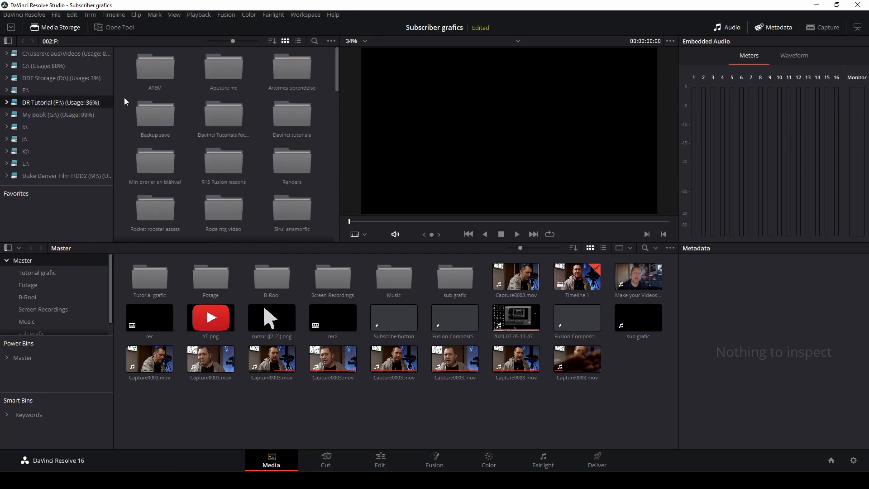
double_click(287, 114)
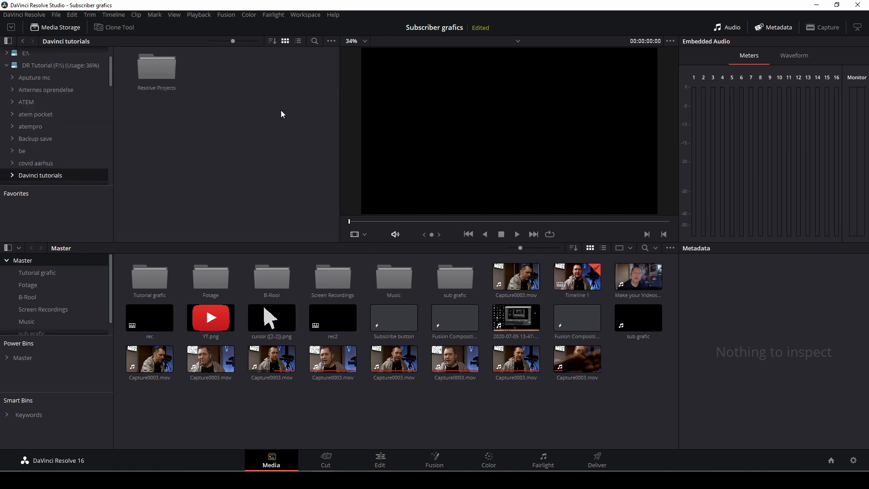
click(22, 39)
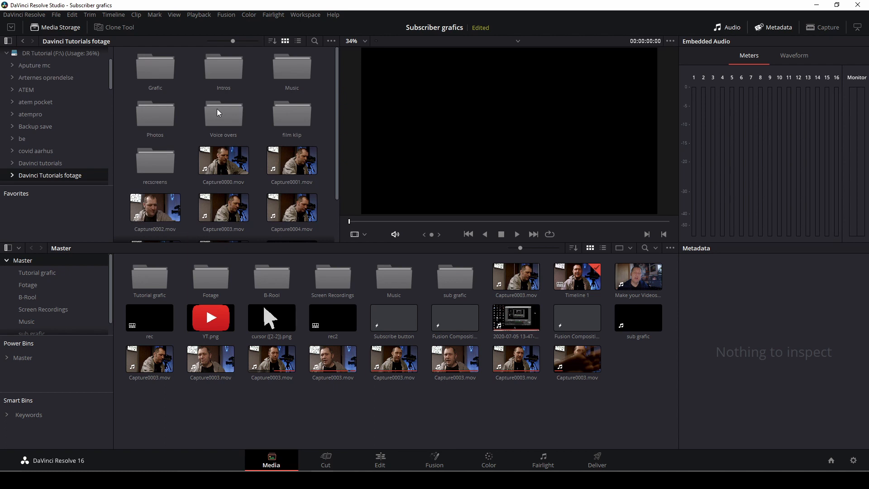
double_click(226, 115)
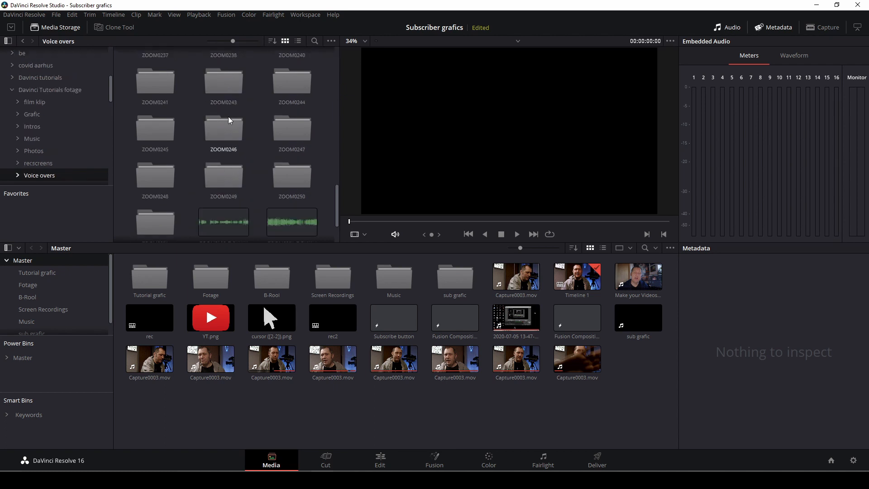
scroll(228, 116, down, 2)
double_click(156, 161)
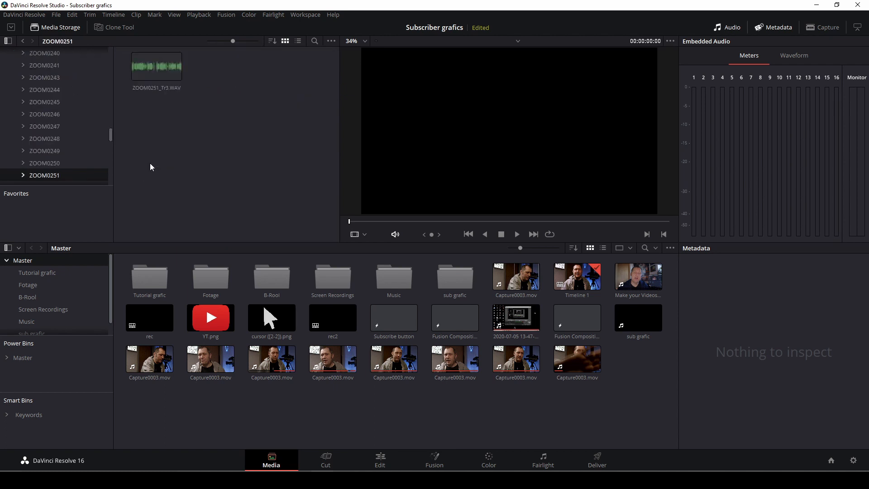
click(159, 81)
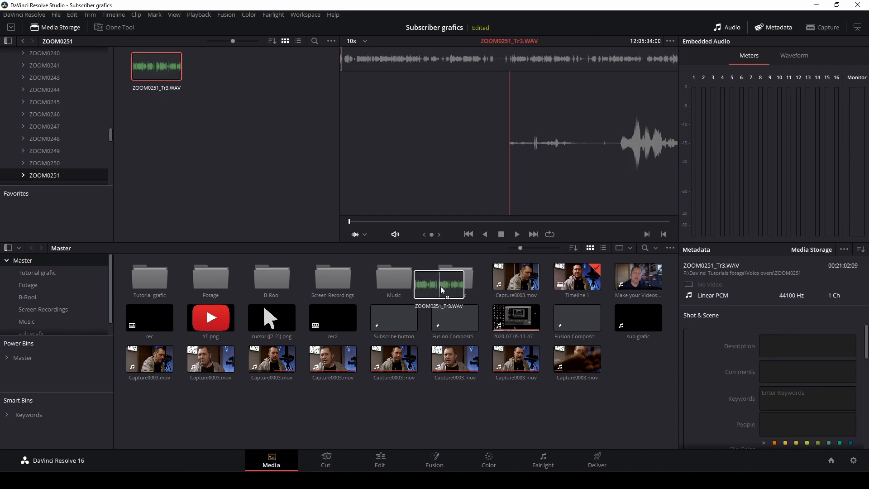
drag(534, 411, 551, 405)
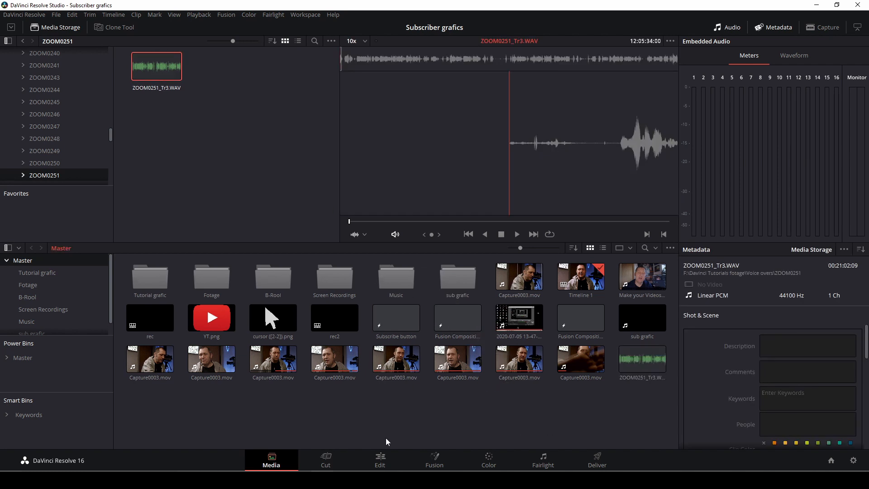
Step: Return to editing and place ZOOM0251_Tr3.WAV on a new audio track A2 past the end of the screen recording
click(381, 458)
scroll(177, 154, down, 5)
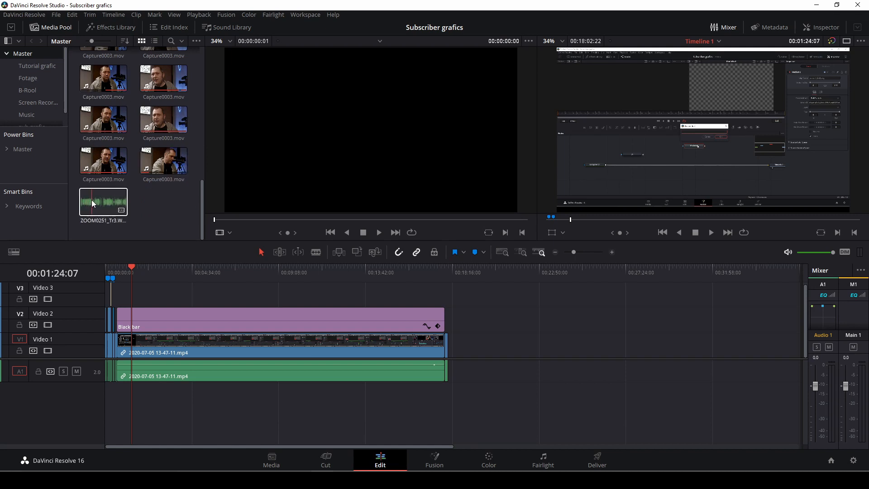
drag(91, 200, 499, 387)
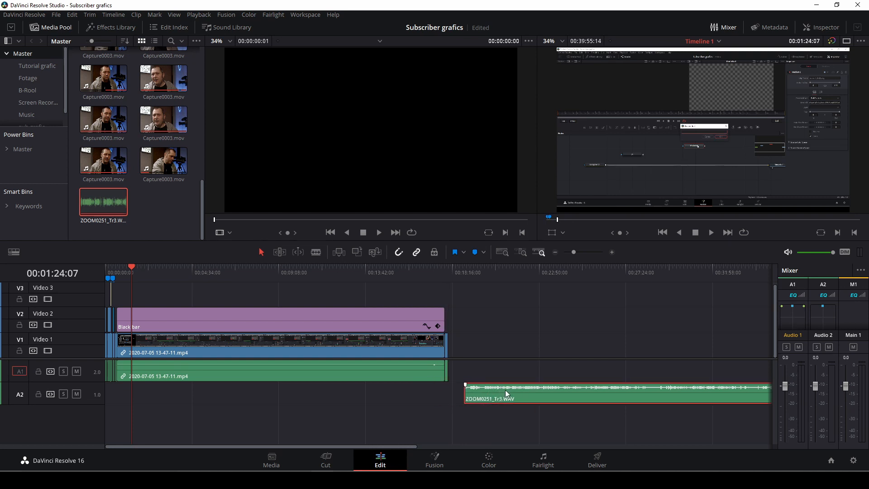
Step: Change the voice-over clip's audio attributes to Stereo, with Embedded Channel 1 as the source for both channels
right_click(505, 390)
click(534, 373)
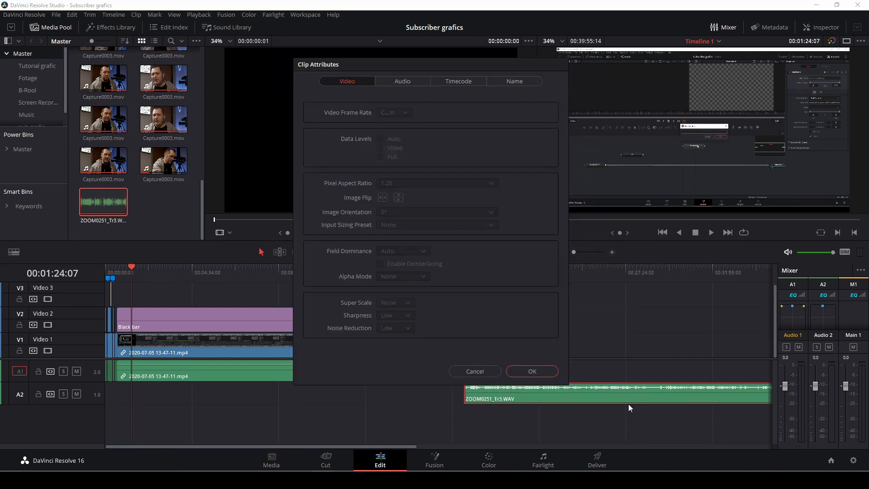
click(391, 81)
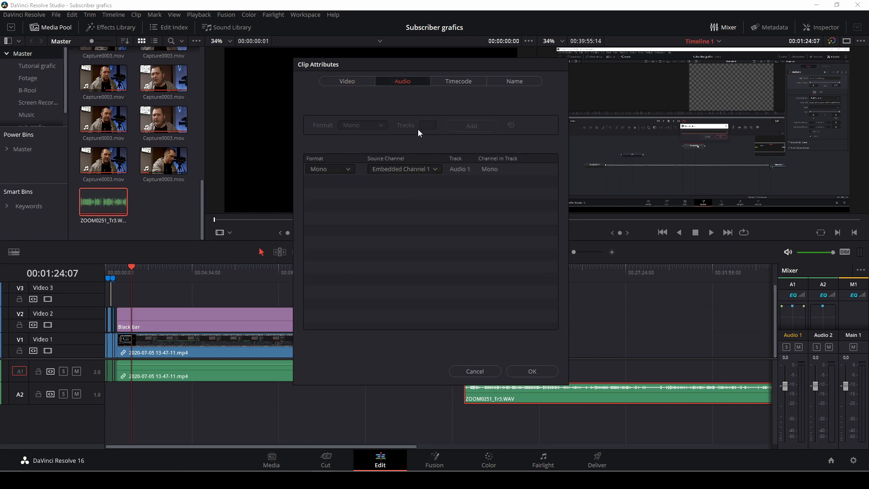
click(337, 169)
click(318, 193)
click(419, 180)
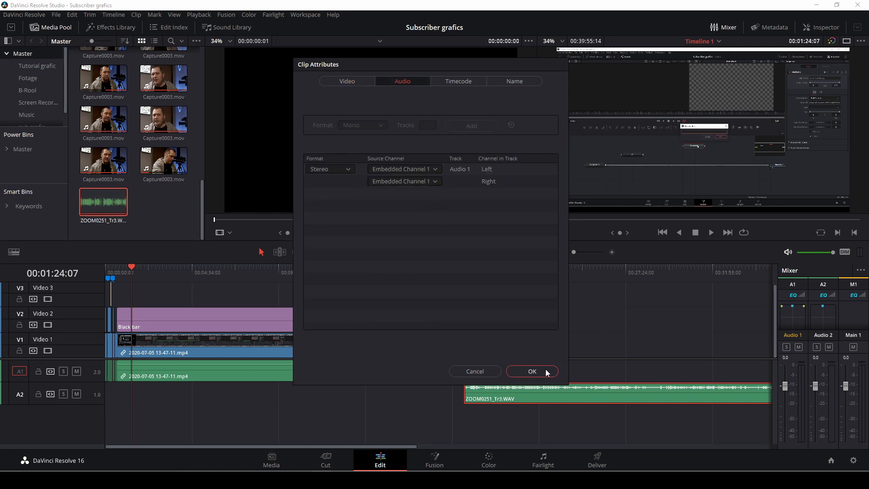
click(532, 371)
Step: Raise the volume level of the ZOOM0251_Tr3.WAV clip on track A2
click(464, 277)
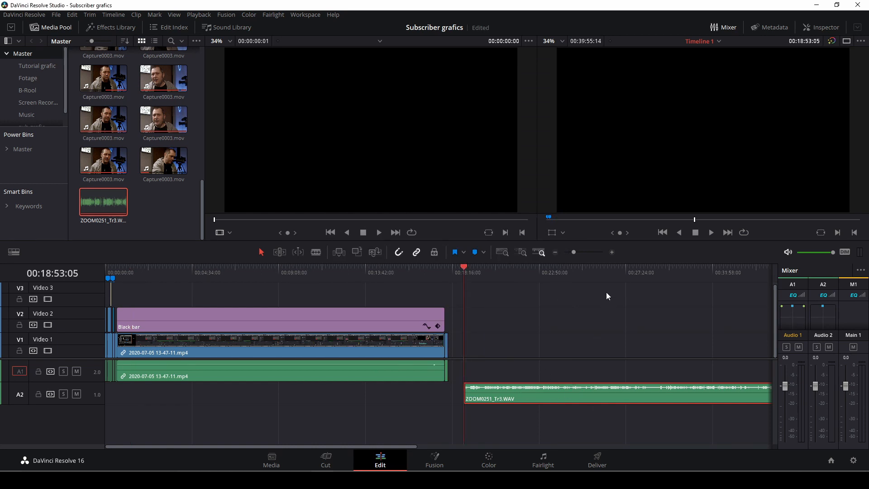
drag(571, 253, 576, 253)
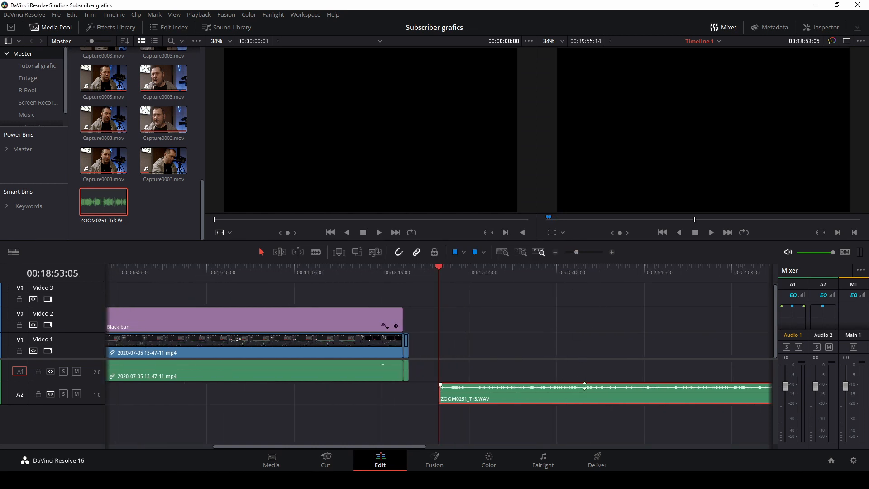
drag(584, 386, 584, 385)
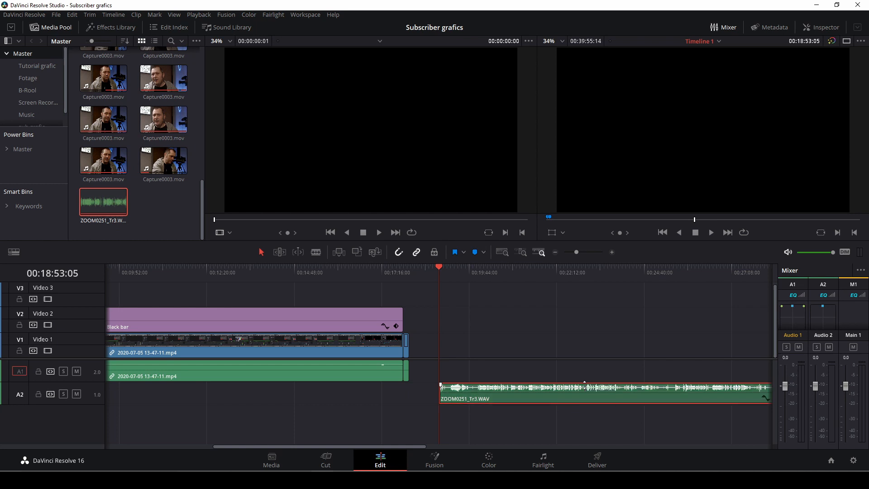
Step: Listen for where the voice-over speech begins and trim the clip's start to 00:19:13:00
click(455, 277)
key(space)
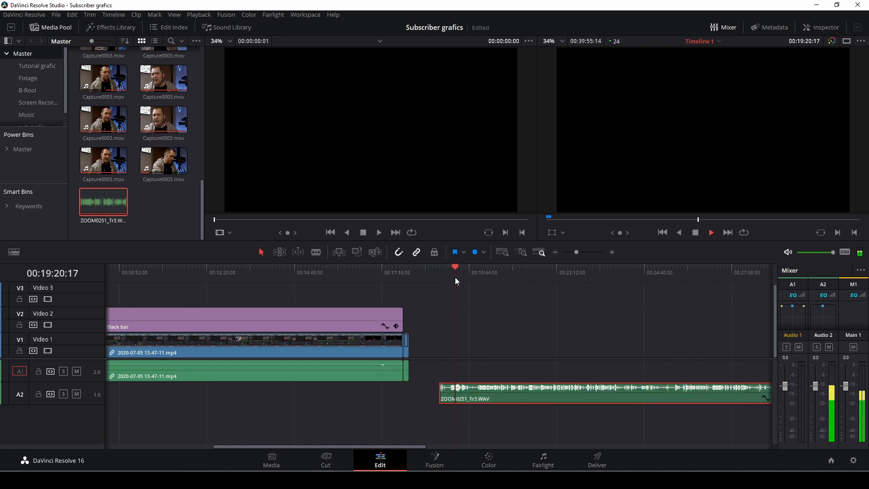
click(448, 277)
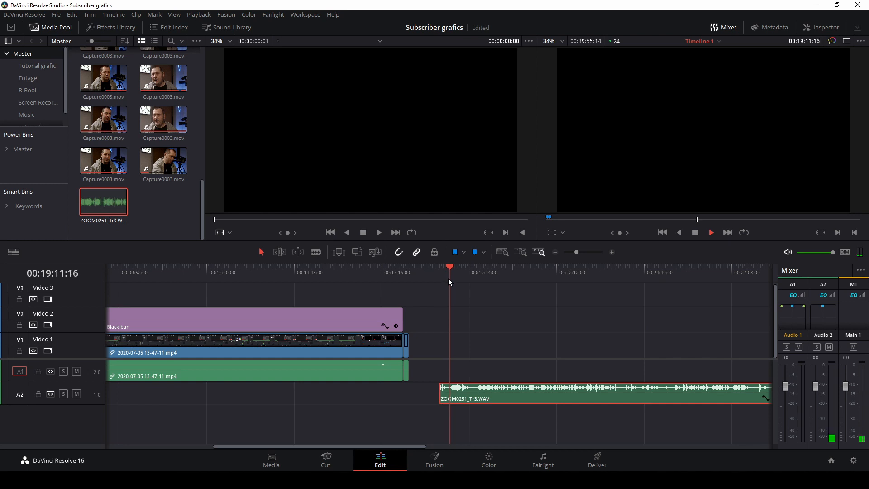
key(space)
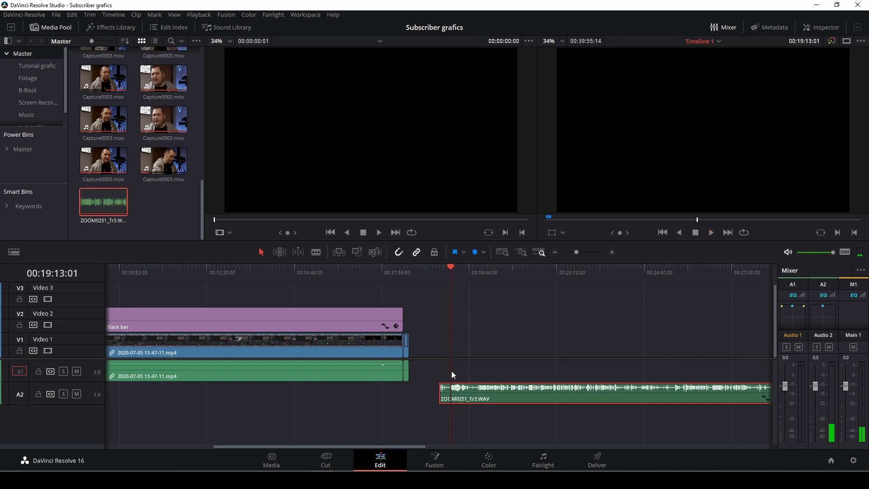
key(space)
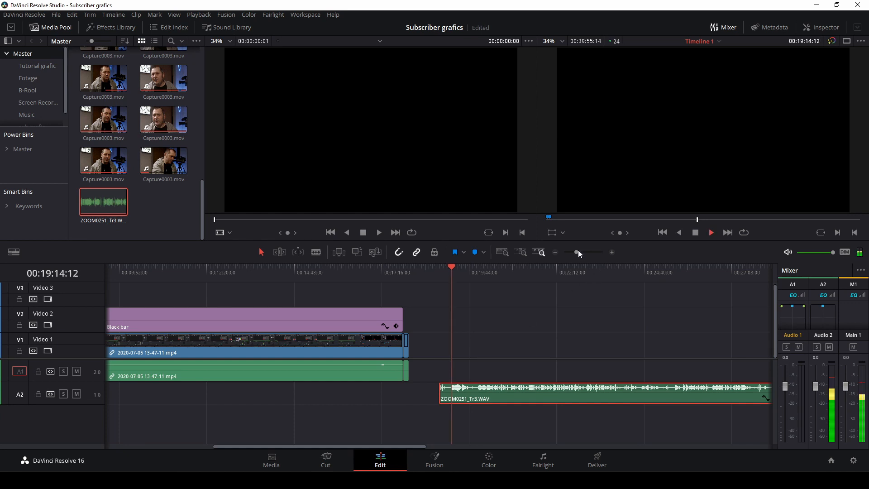
drag(578, 250, 588, 251)
click(411, 273)
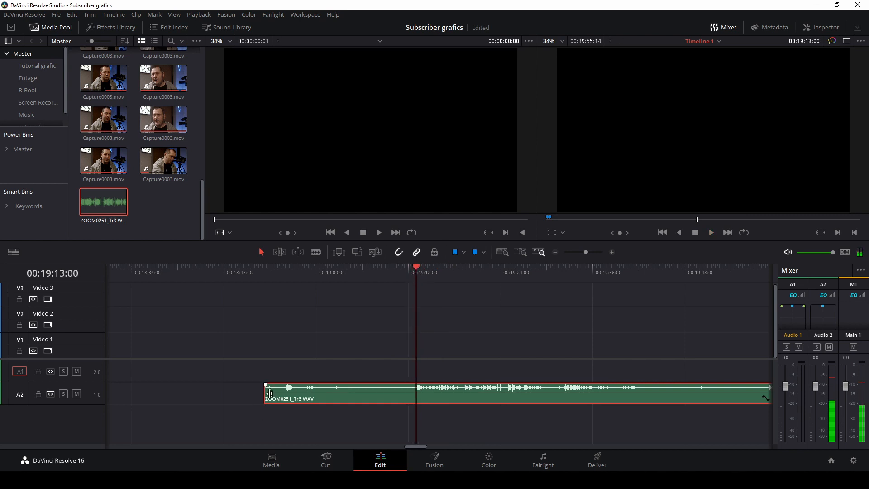
drag(268, 395, 417, 395)
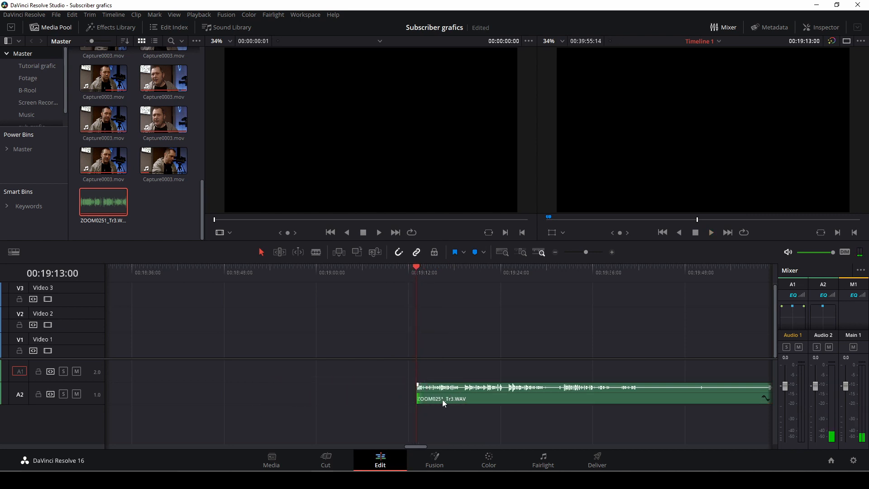
Step: Move the trimmed voice-over on A2 to start at 00:00:37:20, aligned with the screen recording's beginning
drag(588, 254, 575, 257)
drag(517, 398, 157, 399)
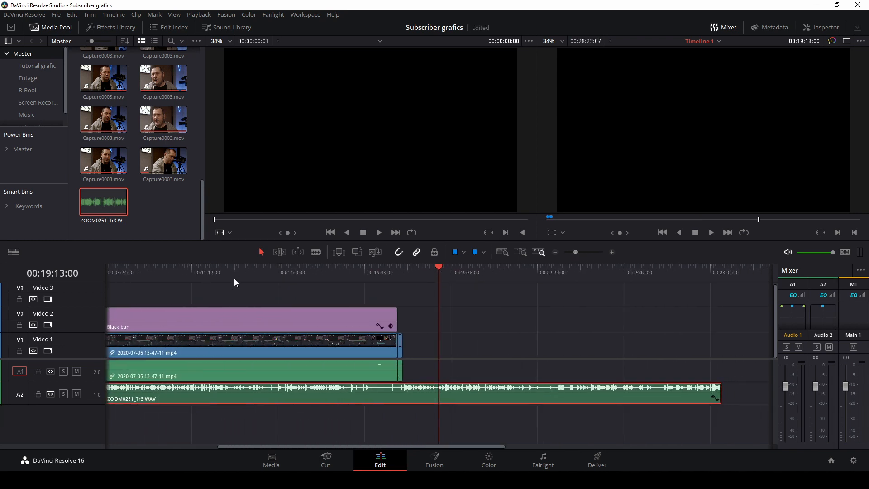
drag(217, 277, 126, 285)
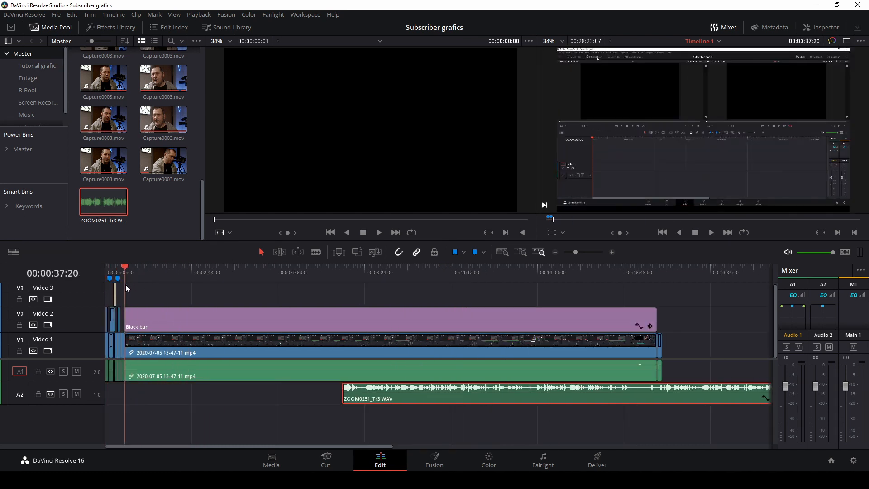
drag(390, 397, 178, 390)
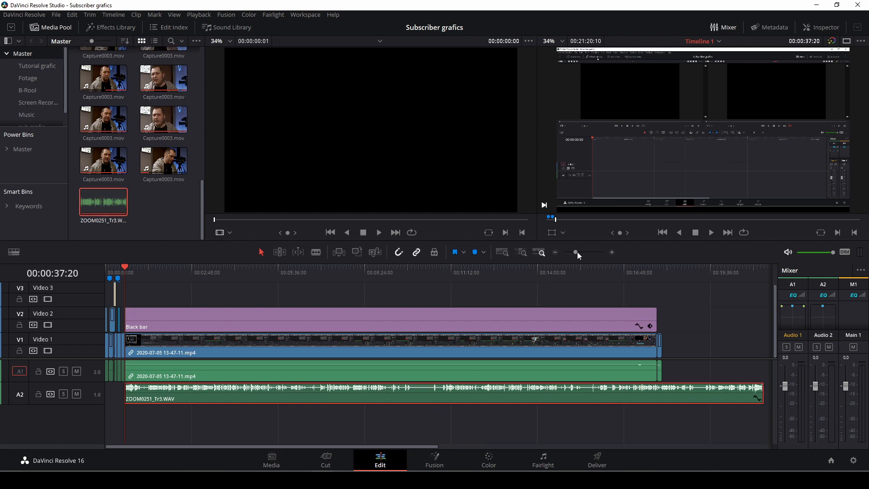
Step: Play the screen recording with its voice-over from 00:00:37:20, replaying from just before 00:00:54:18, to check their sync
drag(577, 252, 582, 252)
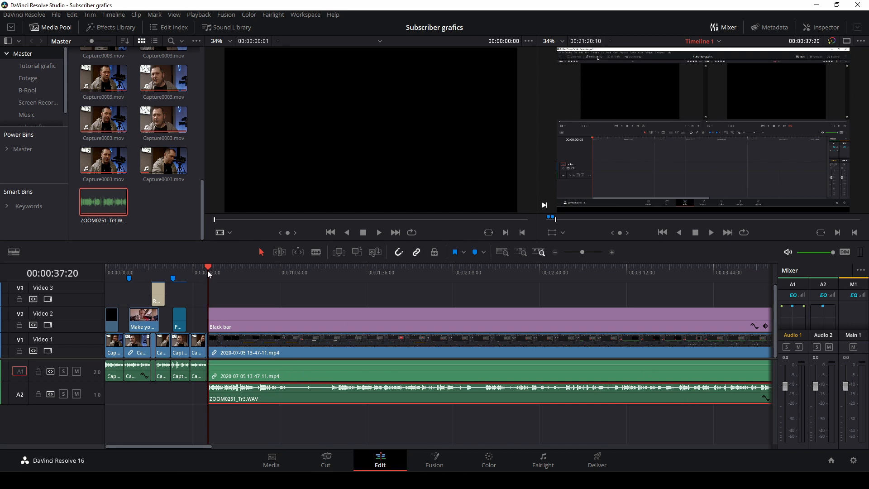
key(space)
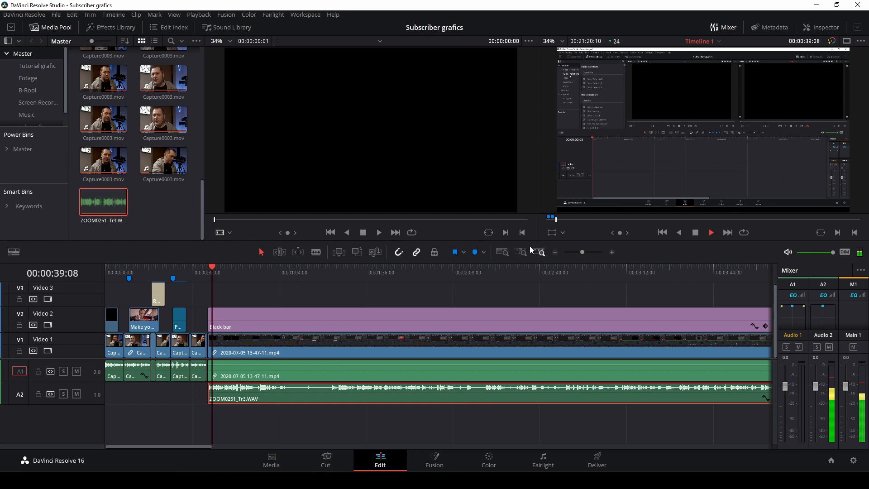
drag(580, 251, 584, 252)
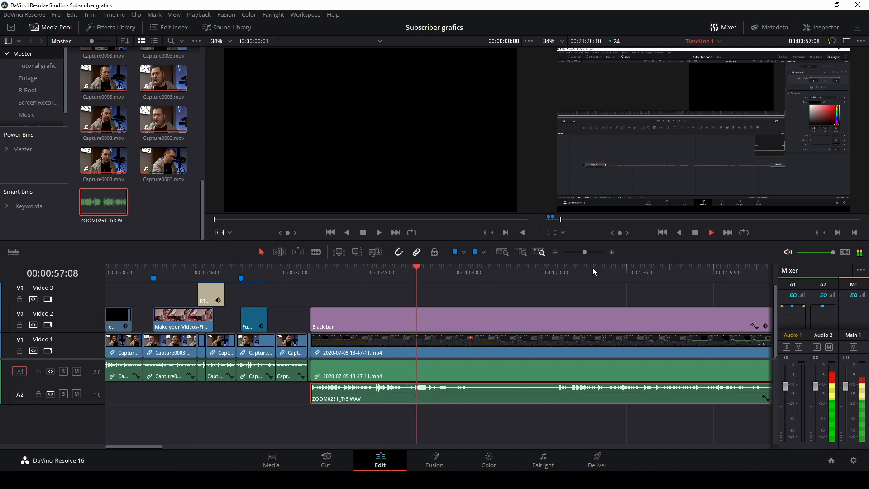
key(space)
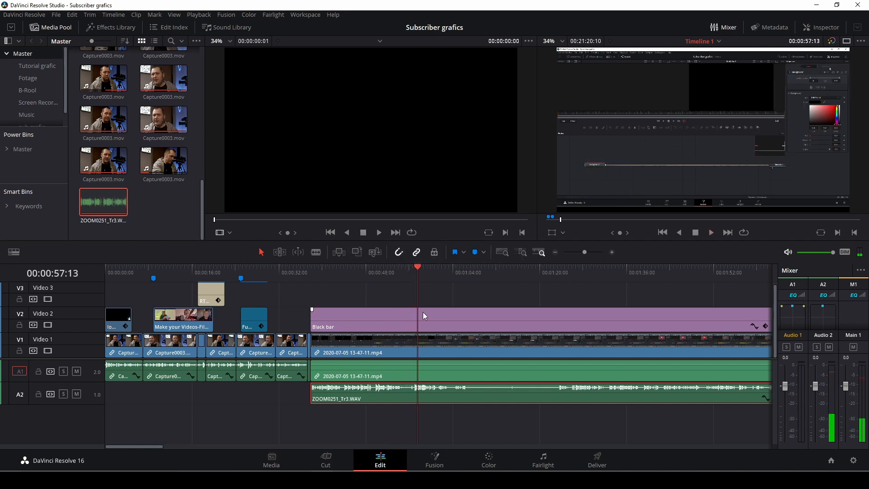
drag(420, 268, 403, 271)
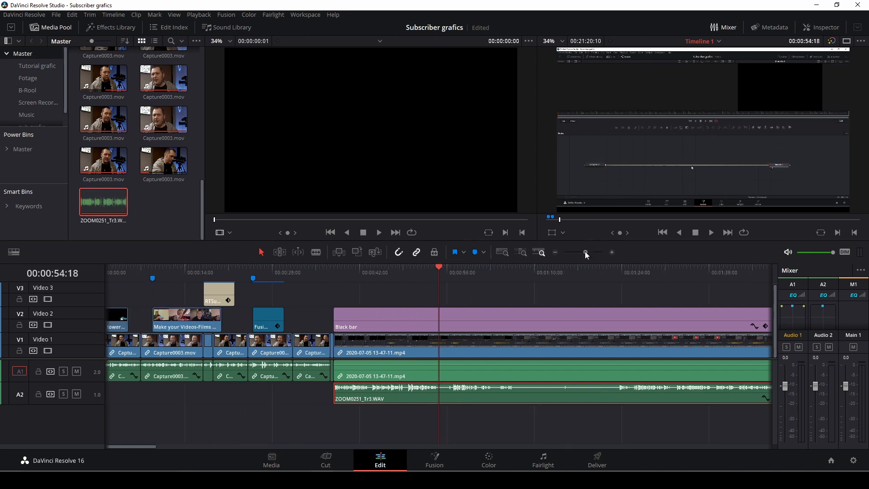
drag(584, 251, 593, 254)
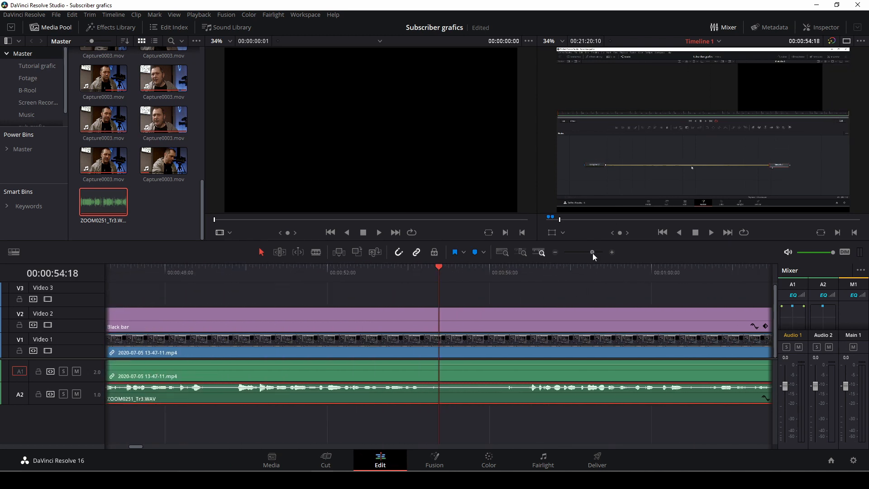
drag(438, 269, 412, 273)
key(space)
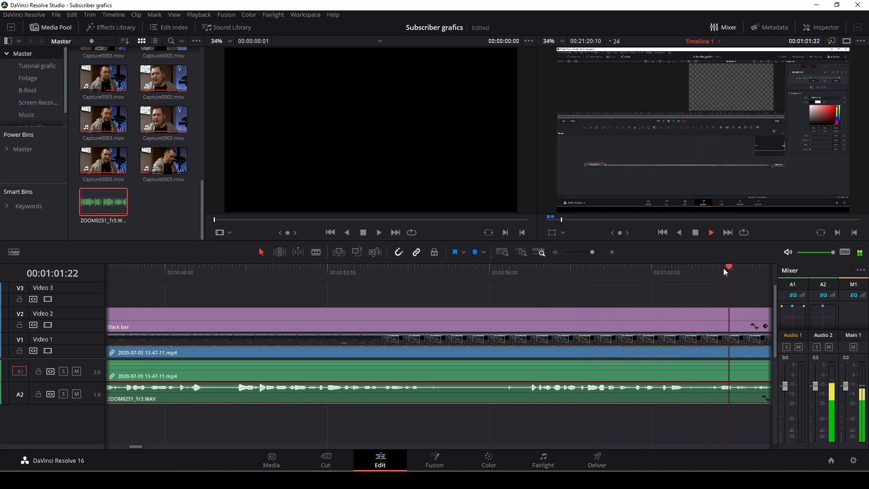
Step: Replay the section around one minute and split the voice-over clip on A2 at 00:01:03:01
drag(592, 252, 584, 254)
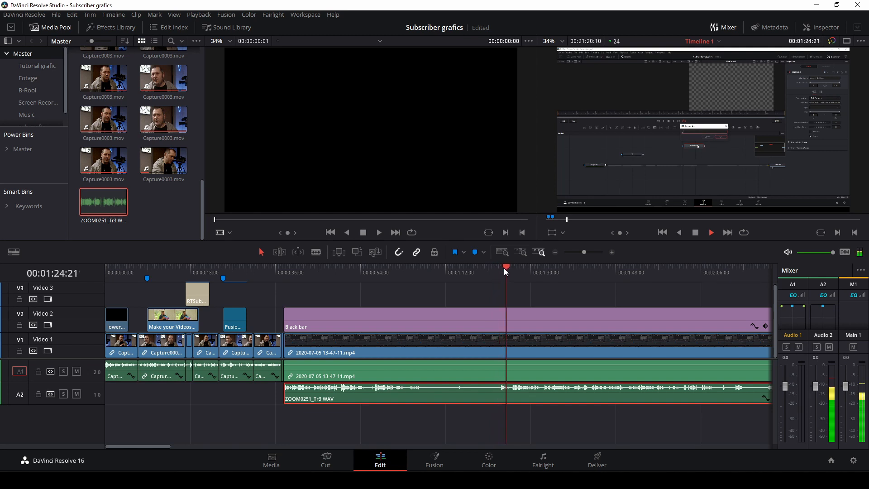
drag(504, 268, 370, 284)
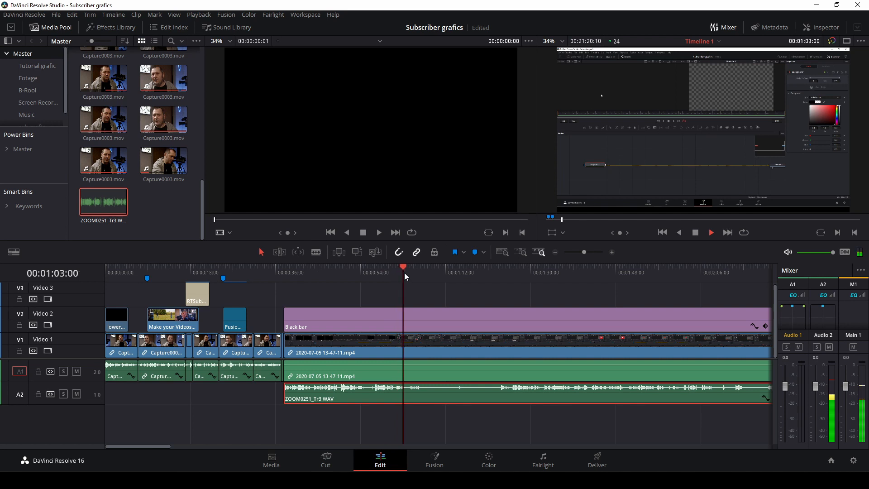
key(b)
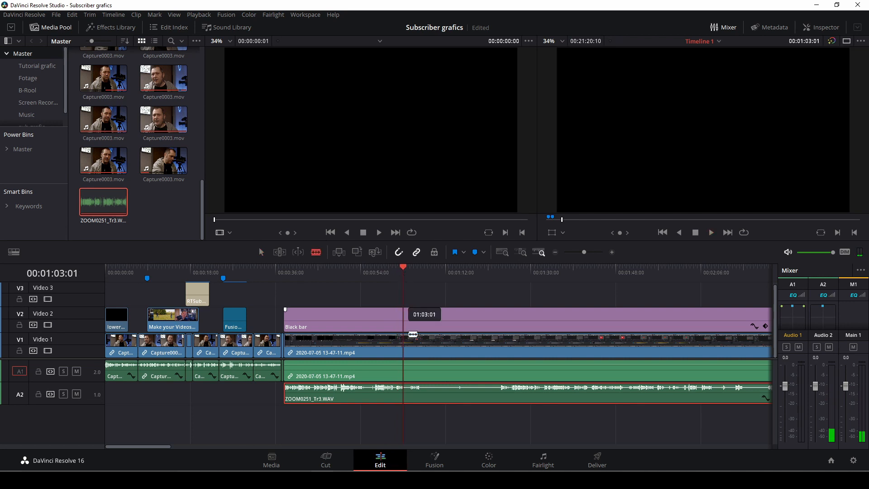
click(409, 400)
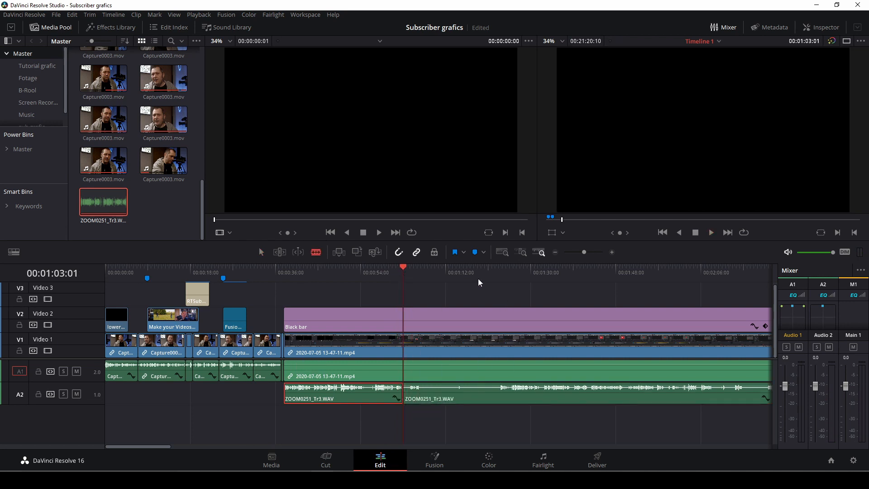
Step: Listen to the voice-over past the quiet stretch and split the A2 clip again at 00:01:23:13
drag(478, 279, 500, 277)
key(space)
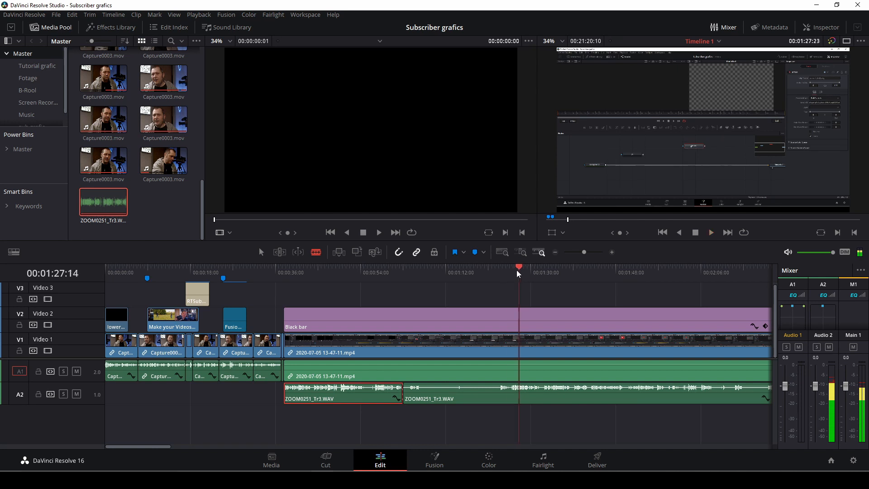
click(496, 272)
key(space)
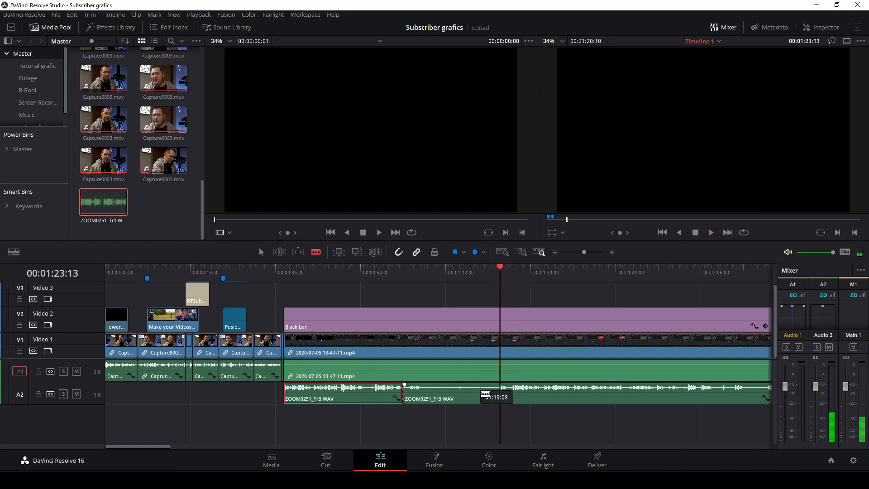
click(503, 399)
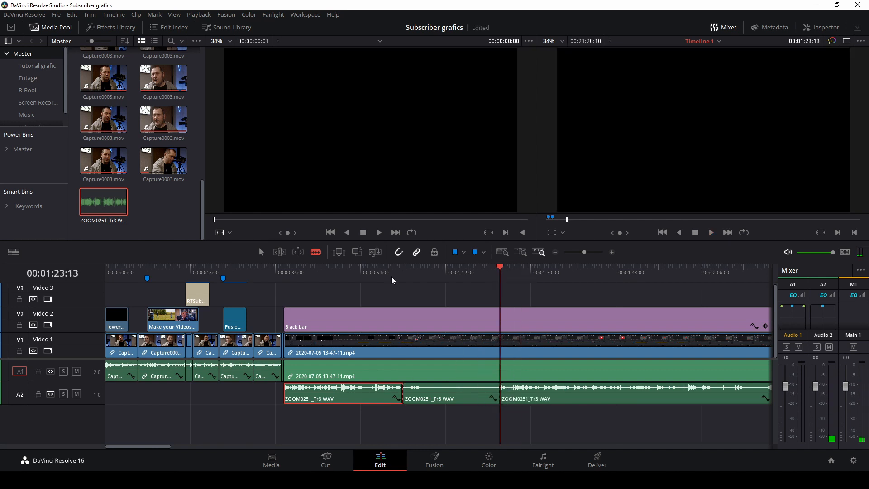
Step: Replay the voice-over around 00:00:50 to find the end of the usable speech and split the A2 clip at 00:00:52:09
click(352, 279)
key(space)
click(344, 281)
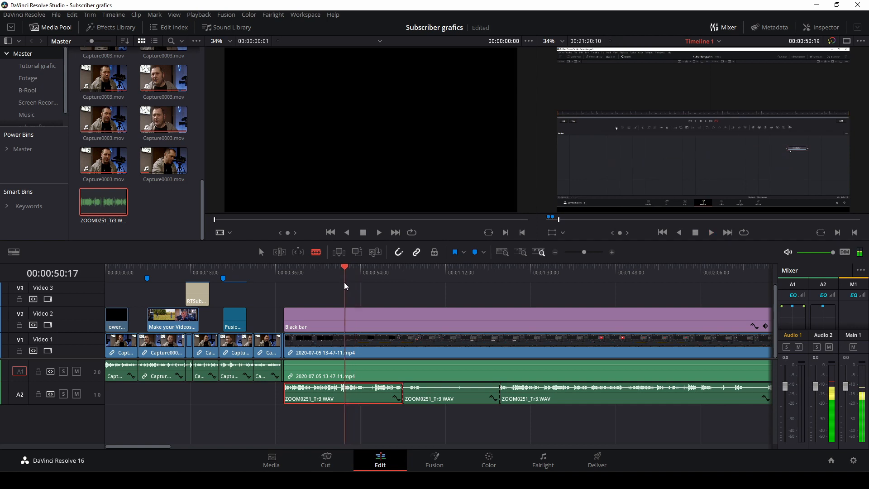
click(341, 283)
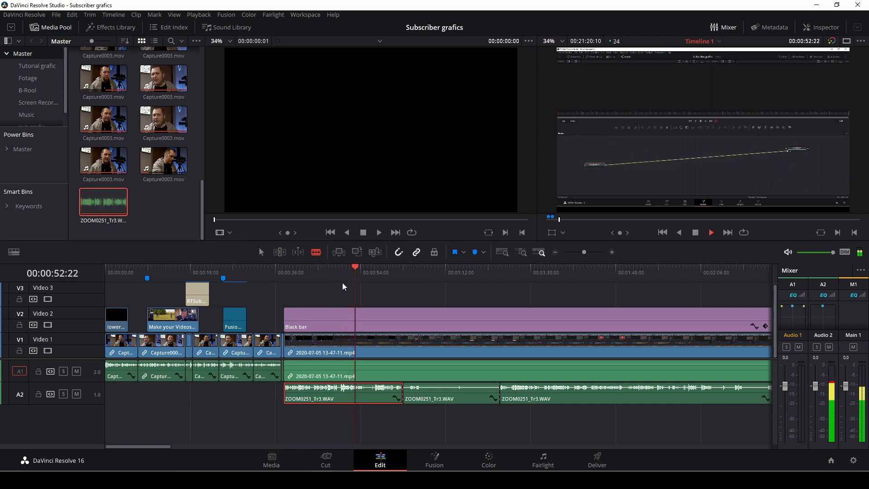
click(351, 272)
click(345, 272)
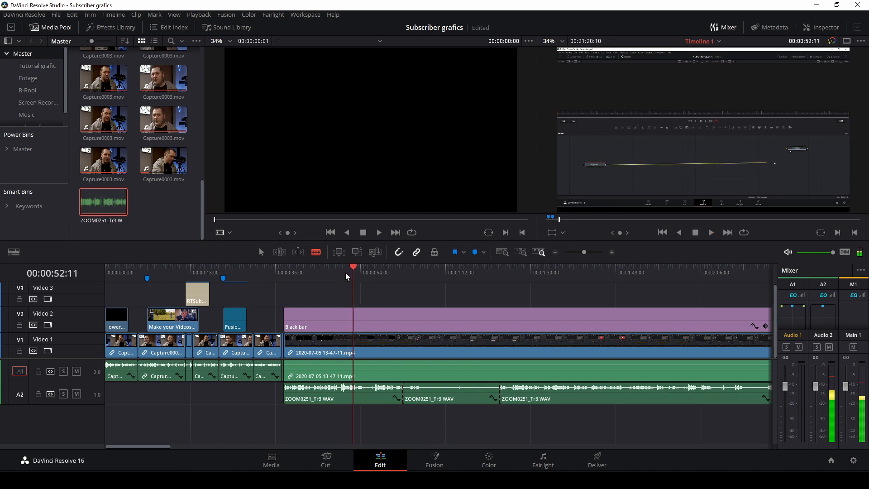
key(space)
key(ctrl+b)
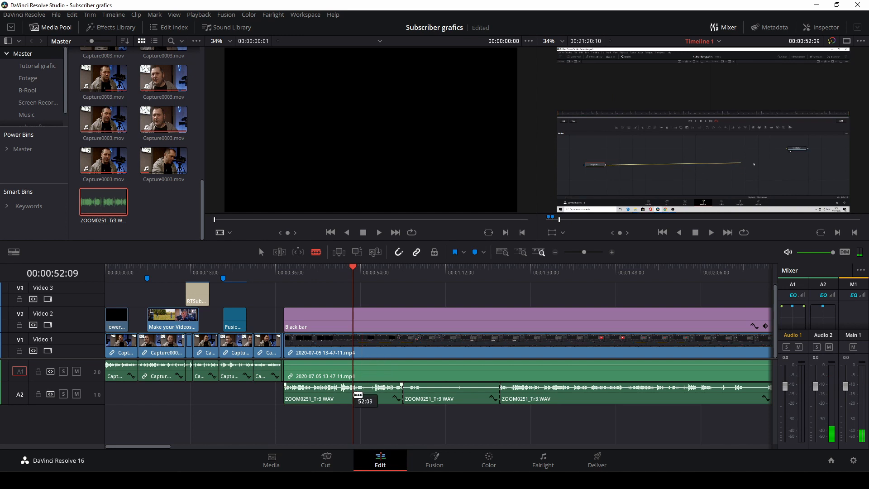
Step: Delete the two voice-over segments on A2 between 00:00:52:09 and 00:01:23:13, leaving a gap
key(a)
click(374, 398)
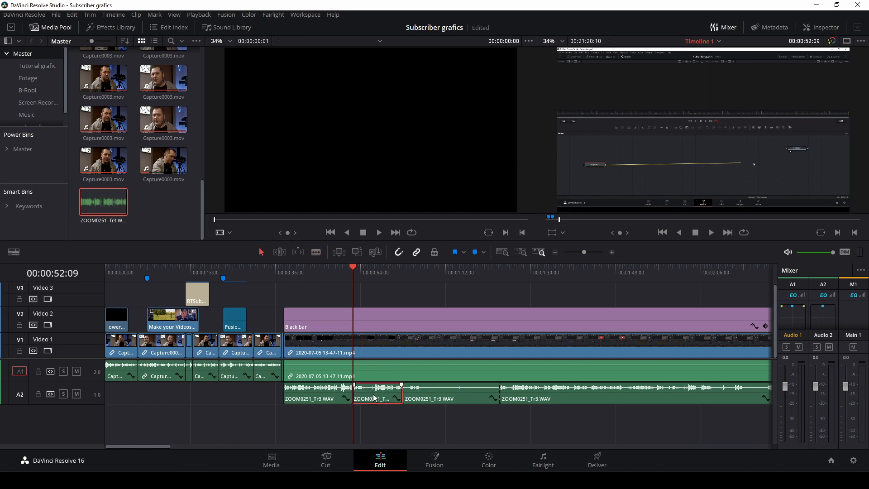
key(Delete)
click(433, 399)
key(Delete)
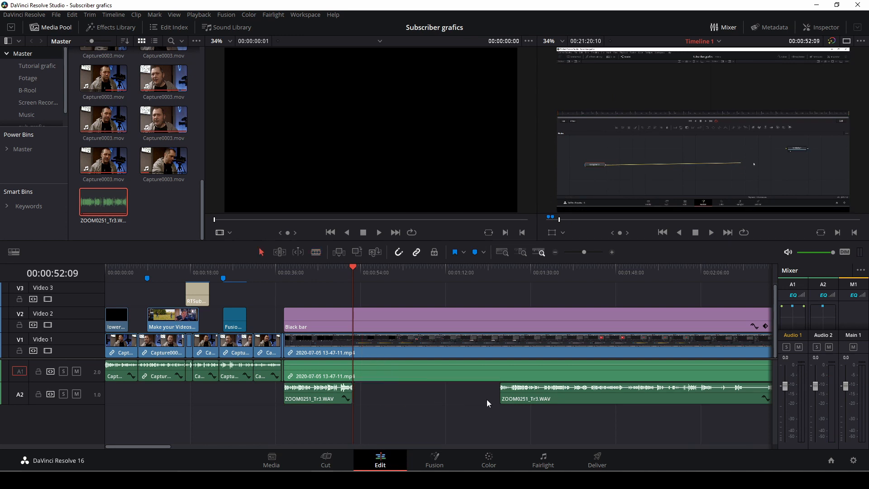
Step: Move the second ZOOM0251_Tr3.WAV clip on audio track 2 against the first to close the gap, and play back the join
drag(523, 398, 390, 400)
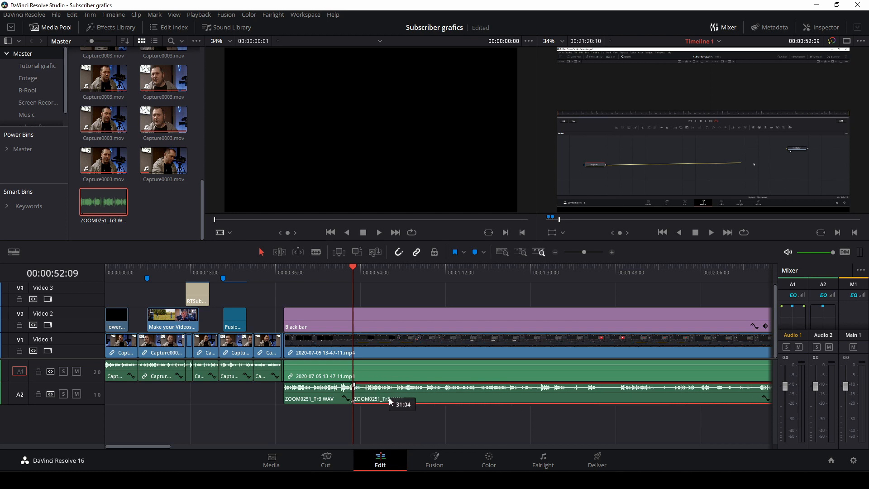
click(340, 278)
key(space)
click(587, 253)
drag(587, 253, 590, 253)
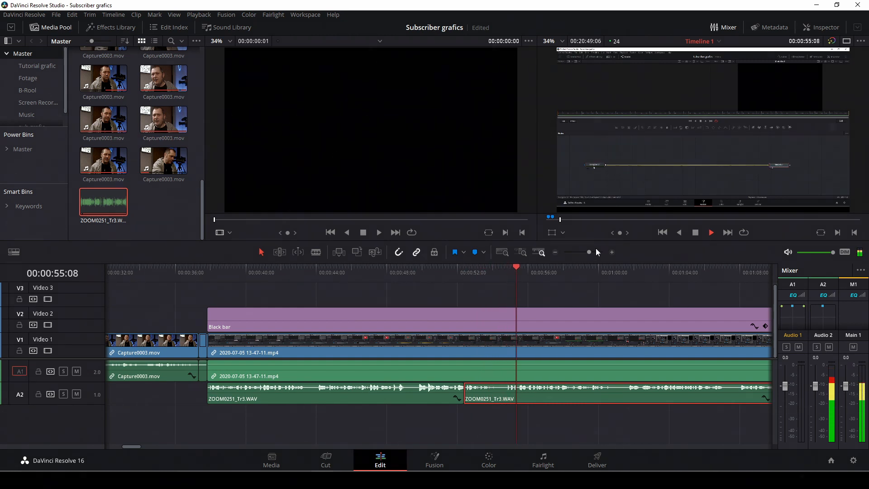
Step: Cut the black bar, screen recording and voice-over tracks around 00:01:46, delete the unwanted piece and resume playback
drag(588, 252, 583, 253)
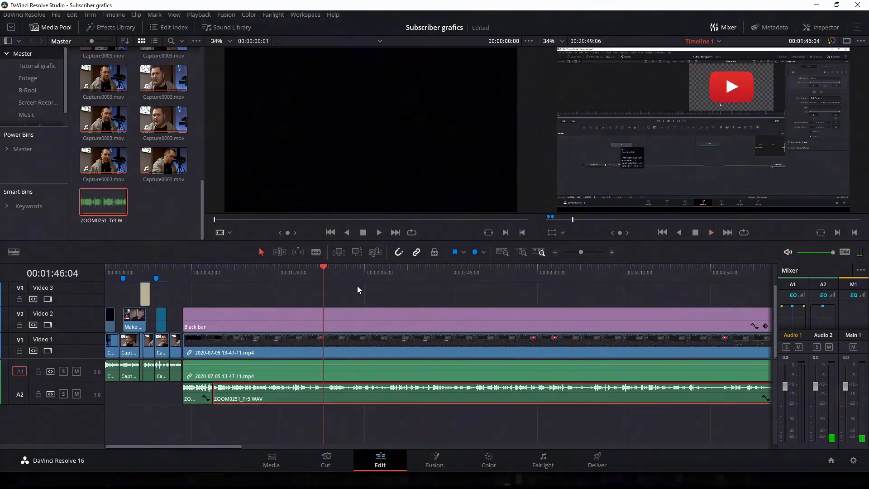
key(b)
key(a)
click(323, 319)
key(Delete)
key(space)
Step: Split the ZOOM0251_Tr3.WAV voice-over on audio track 2 just before 00:06:00 and play on from there
drag(581, 252, 577, 255)
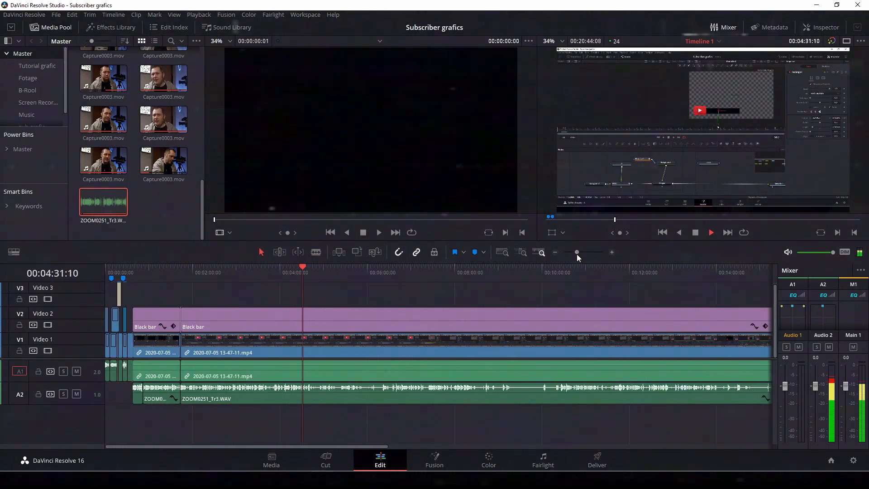
drag(371, 269, 355, 272)
key(b)
click(363, 393)
key(space)
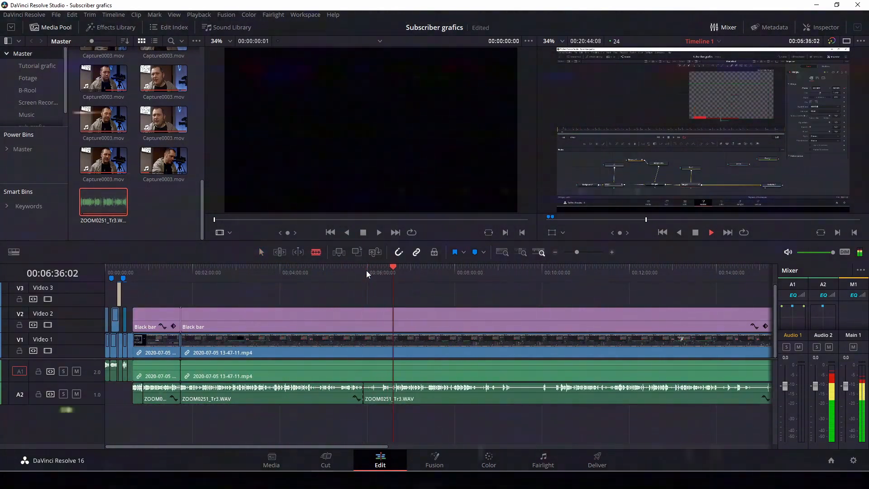
Step: Continue cutting the screen recording, black bar and voice-over tracks together from about 00:06:00 onward, and scrub back through the edits
key(a)
click(356, 272)
drag(576, 252, 575, 253)
key(b)
key(a)
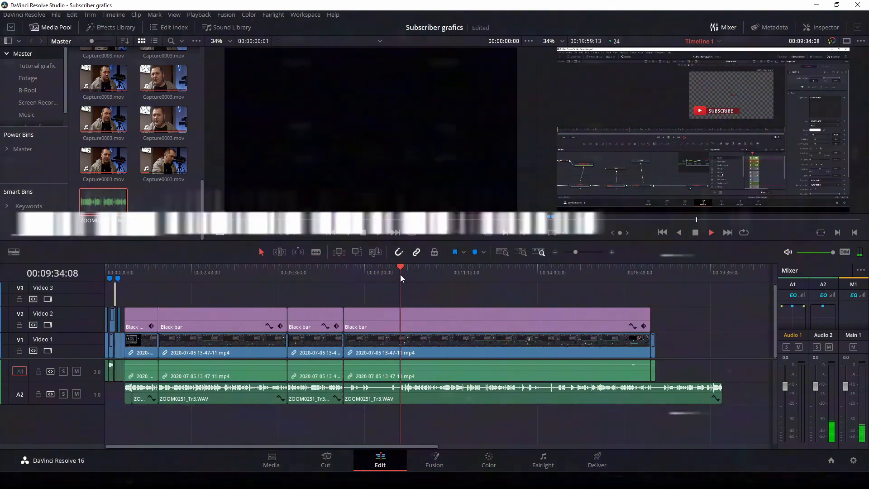
drag(400, 274, 363, 273)
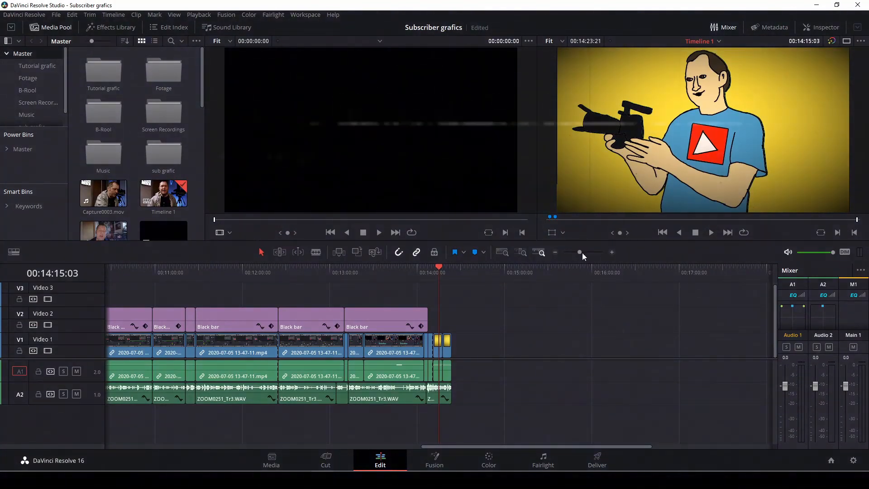
Step: Open the Effects Library, return the playhead to 00:00:00:00 and play the opening of the timeline
click(120, 30)
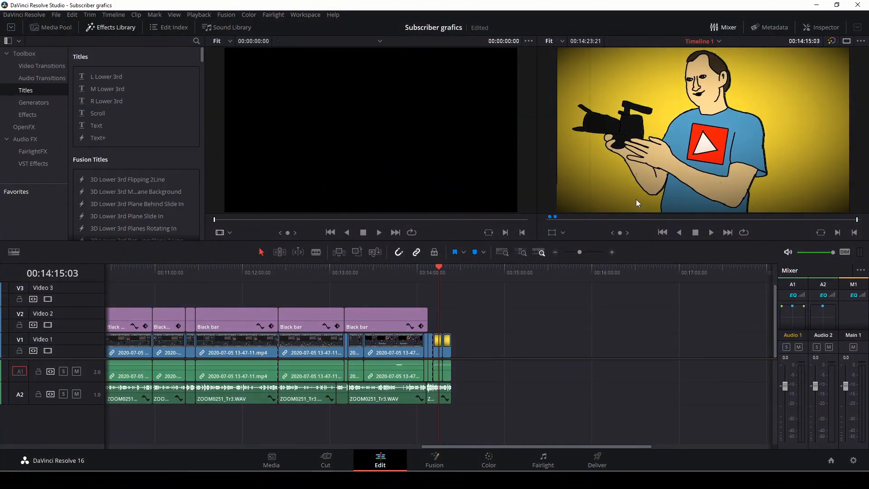
drag(580, 252, 574, 254)
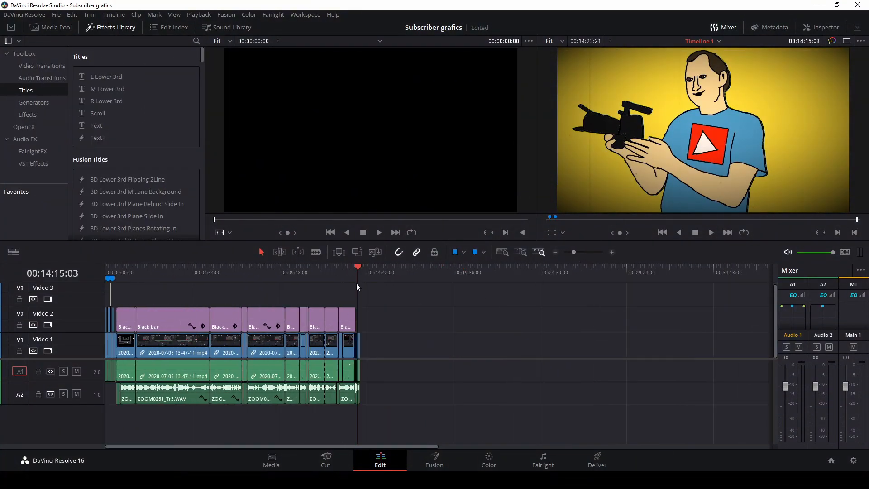
drag(357, 268, 104, 312)
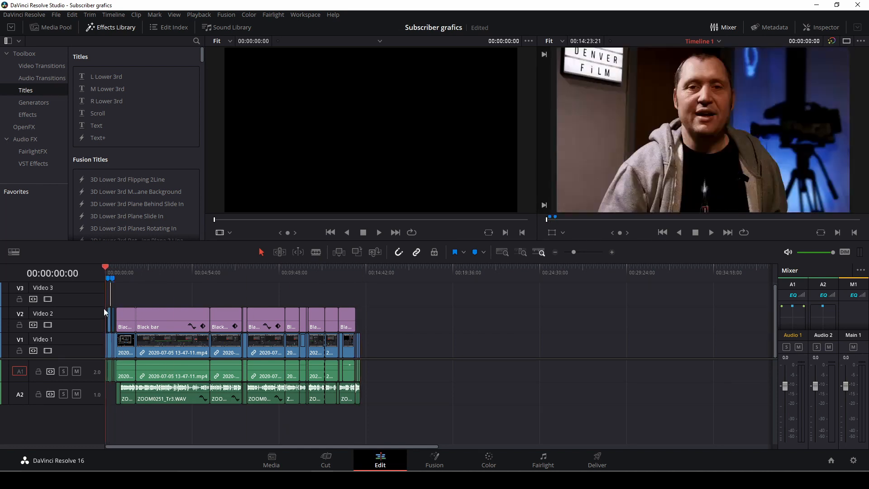
drag(572, 251, 580, 252)
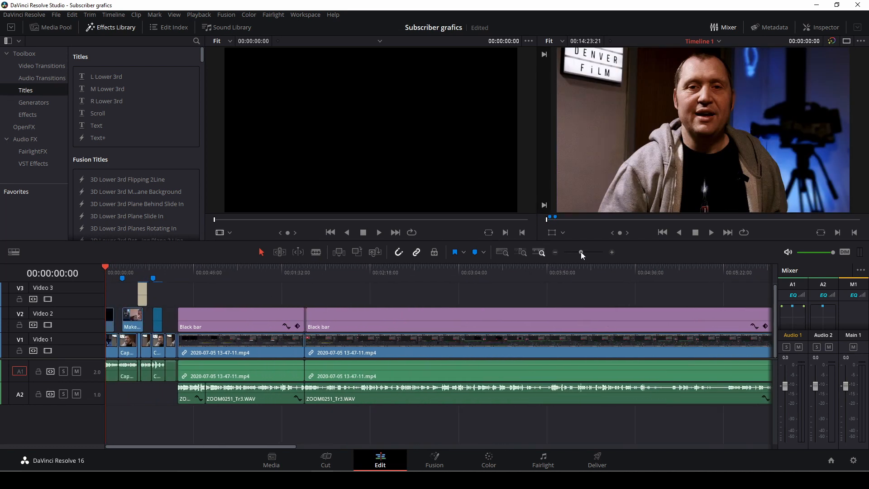
key(space)
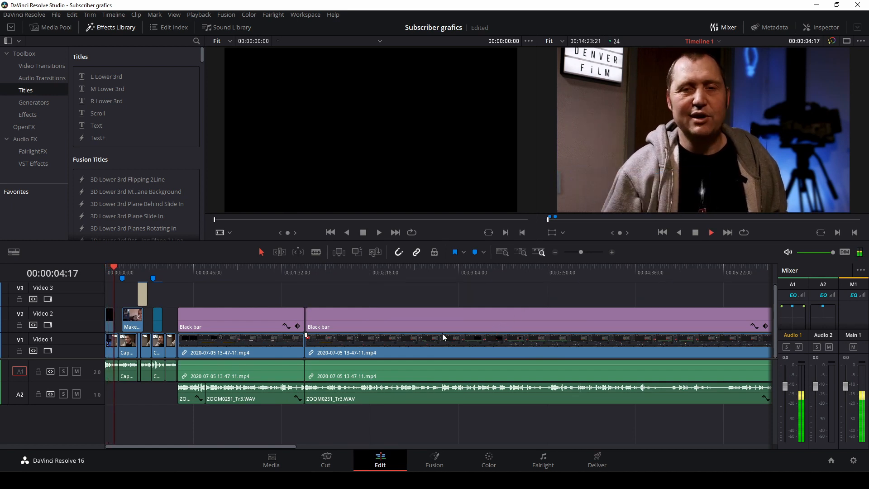
key(space)
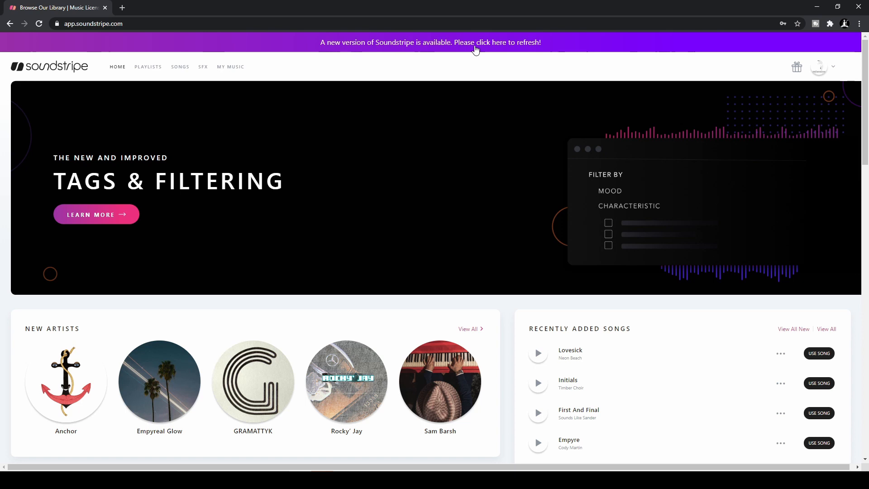
Step: Refresh the Soundstripe site to its new version and switch back to DaVinci Resolve
click(507, 42)
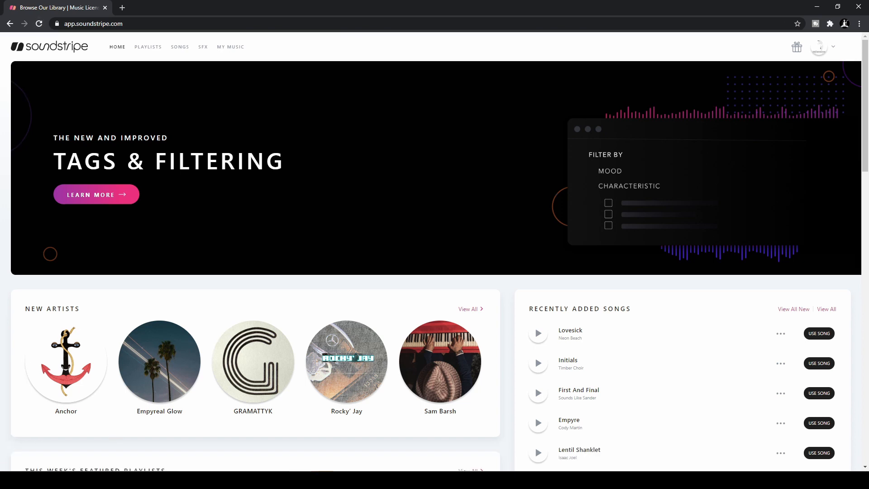
mouse_move(312, 479)
click(313, 439)
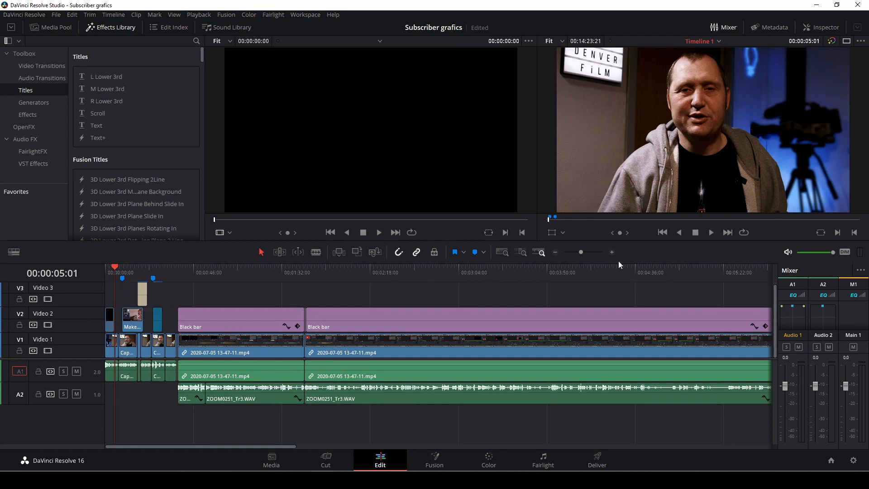
Step: Add a stereo audio track beneath the existing audio tracks
drag(588, 252, 574, 256)
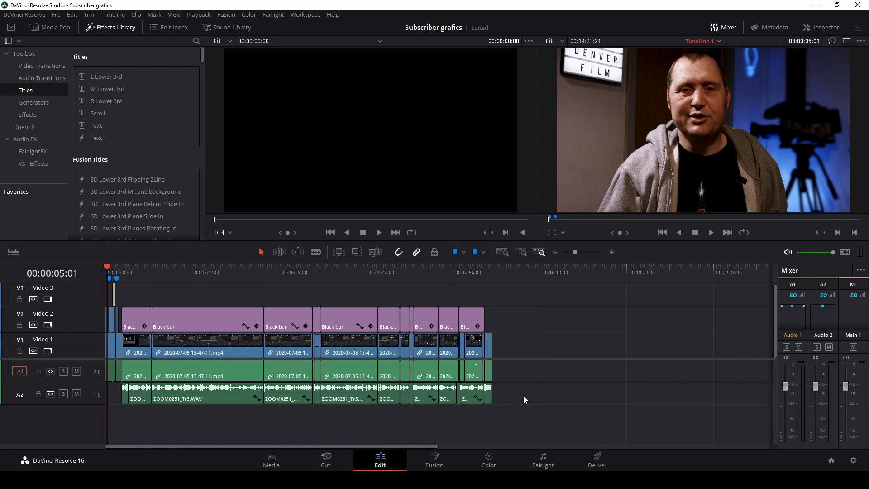
right_click(70, 421)
mouse_move(131, 319)
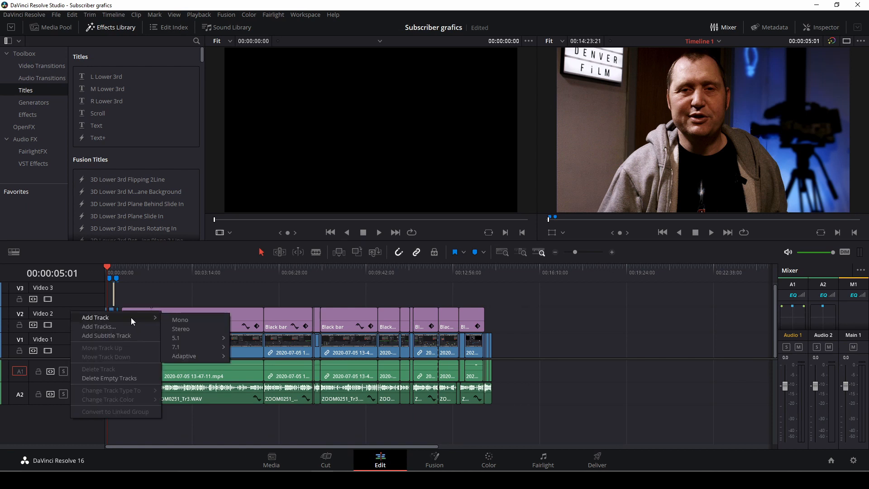
click(190, 330)
Step: Switch to Soundstripe in the browser and preview the recently added song Lovesick at a reduced volume
mouse_move(298, 480)
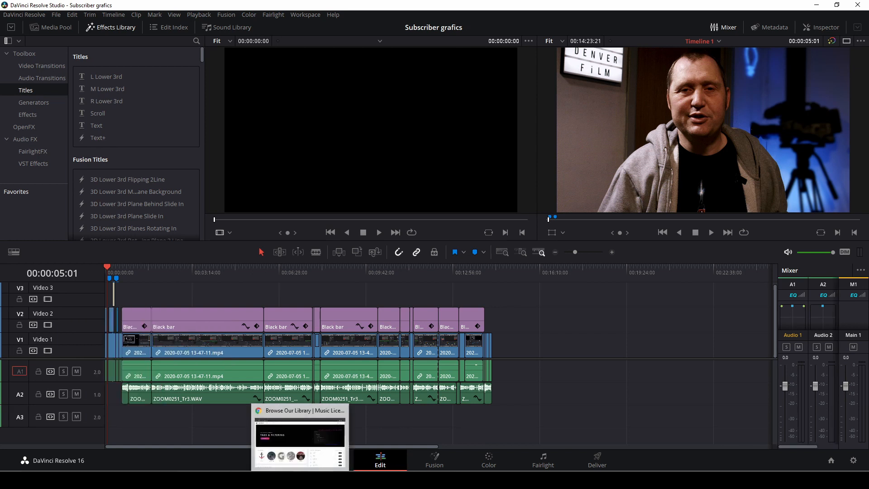
click(299, 434)
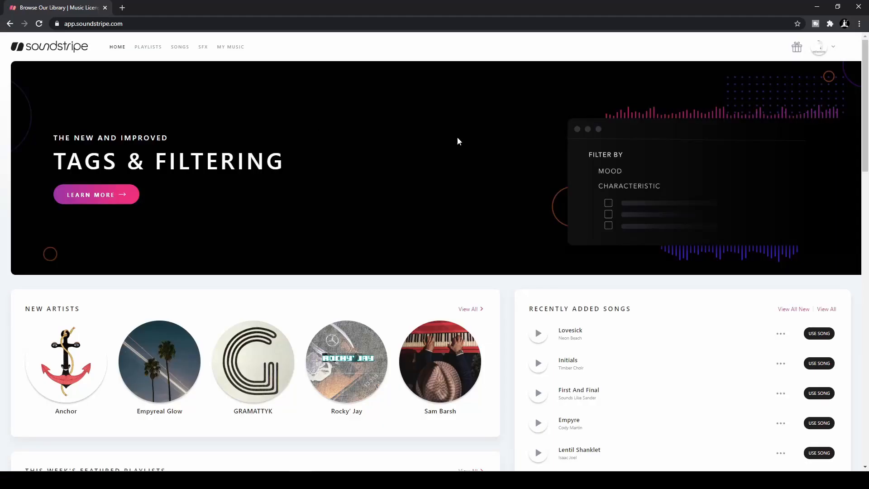
scroll(434, 308, down, 3)
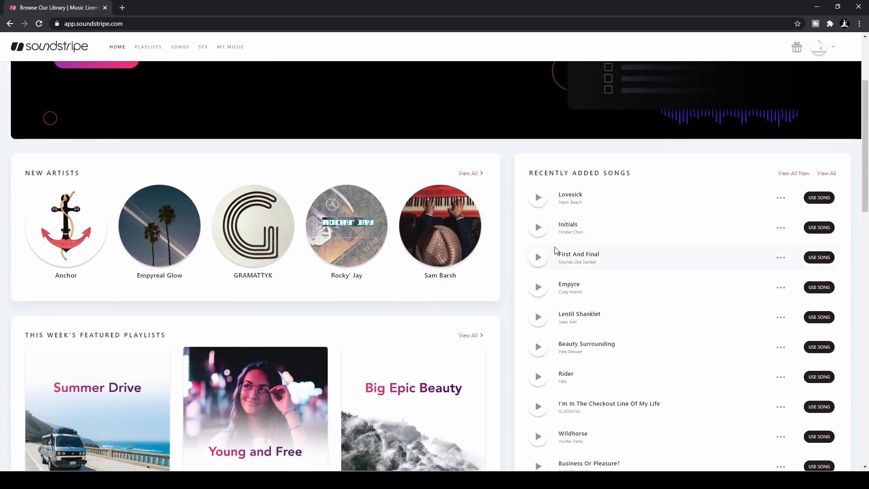
click(538, 198)
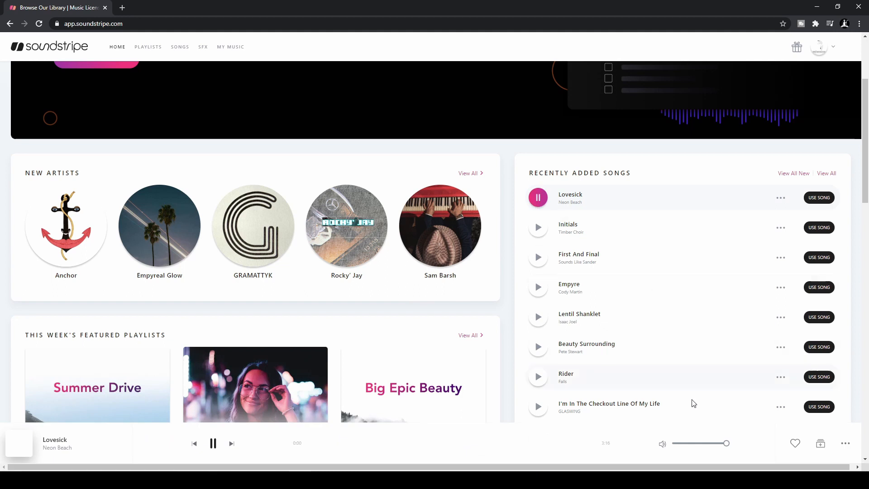
drag(703, 446, 691, 446)
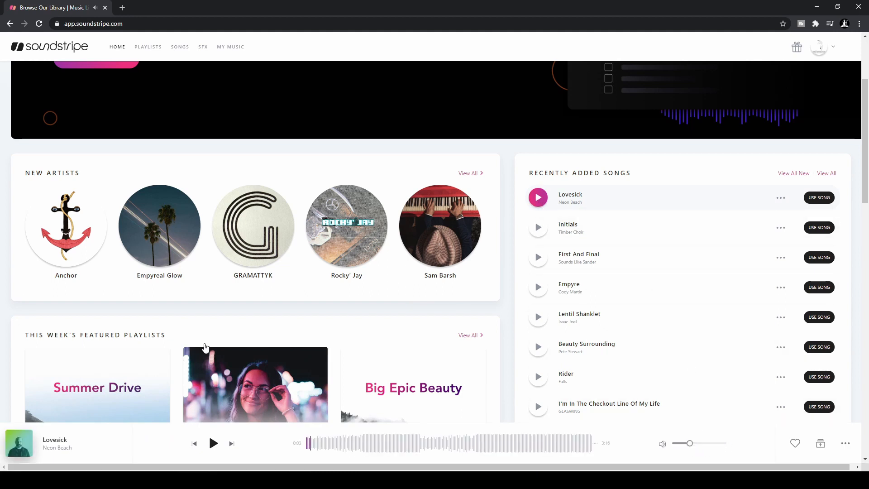
Step: Open the Soundstripe song catalog and filter it by the Chill mood
scroll(205, 346, up, 3)
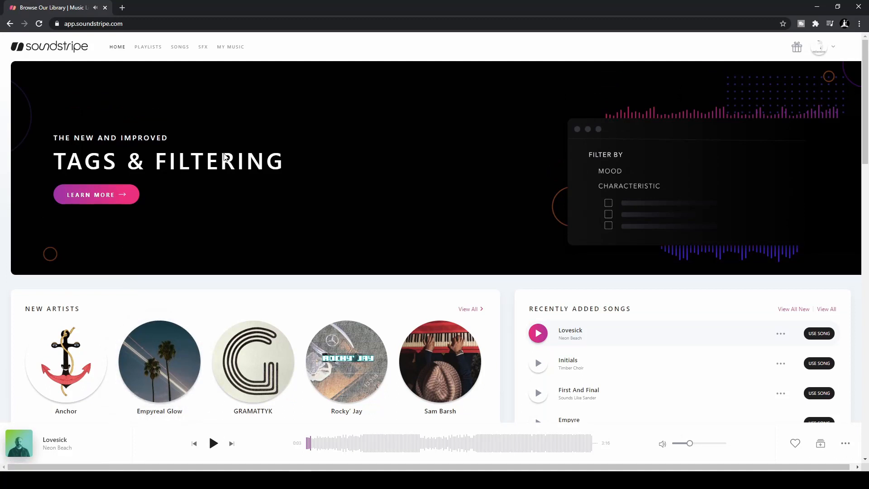
click(183, 50)
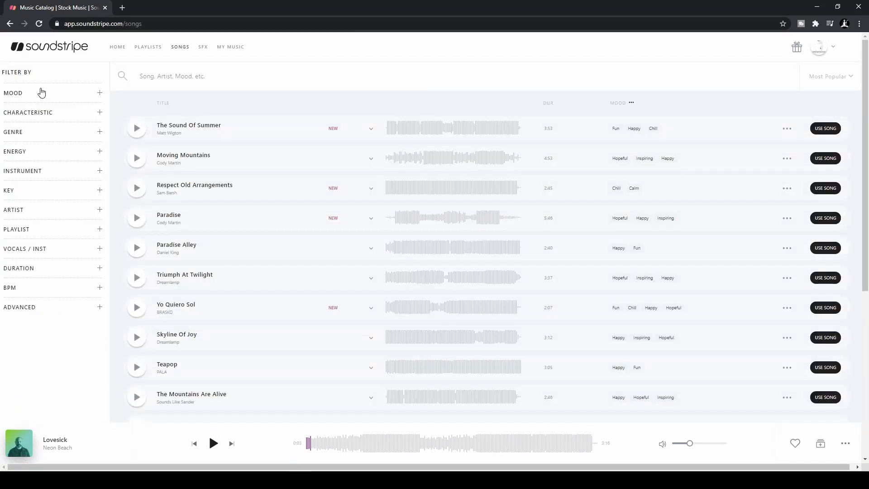
click(99, 95)
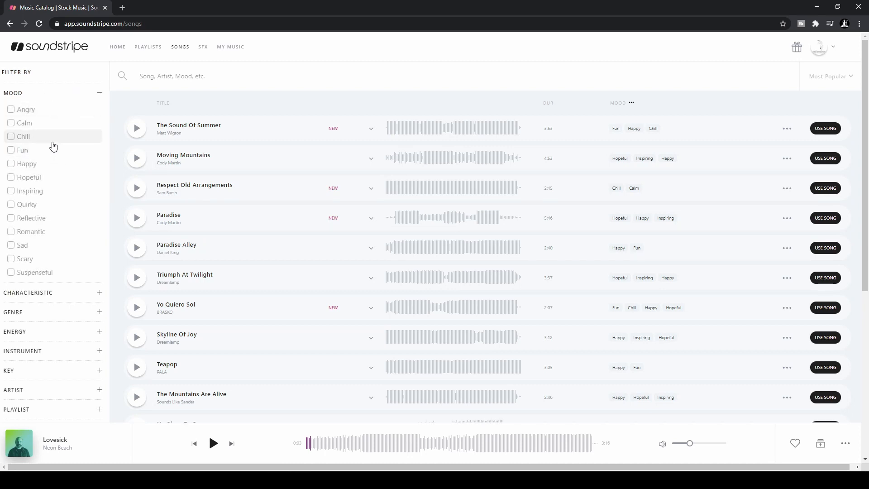
click(12, 139)
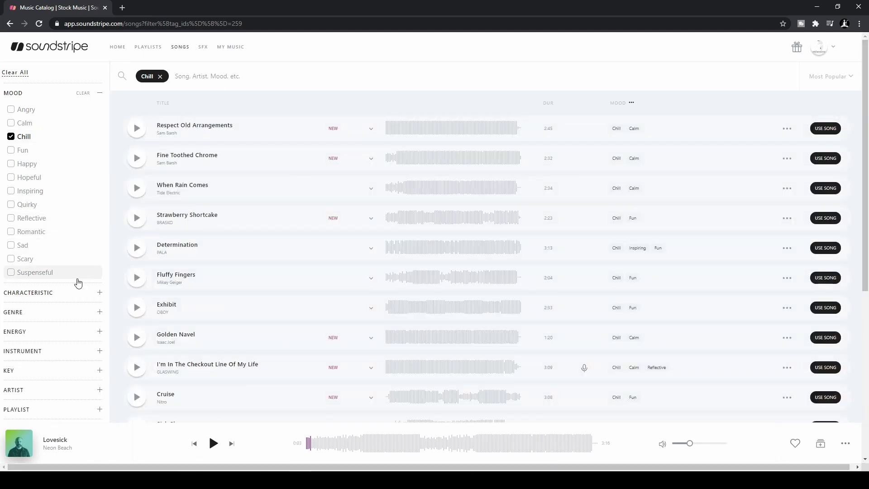
Step: Dismiss the filter feedback survey and preview the song Respect Old Arrangements from slightly past its start
scroll(78, 278, down, 1)
scroll(79, 279, down, 2)
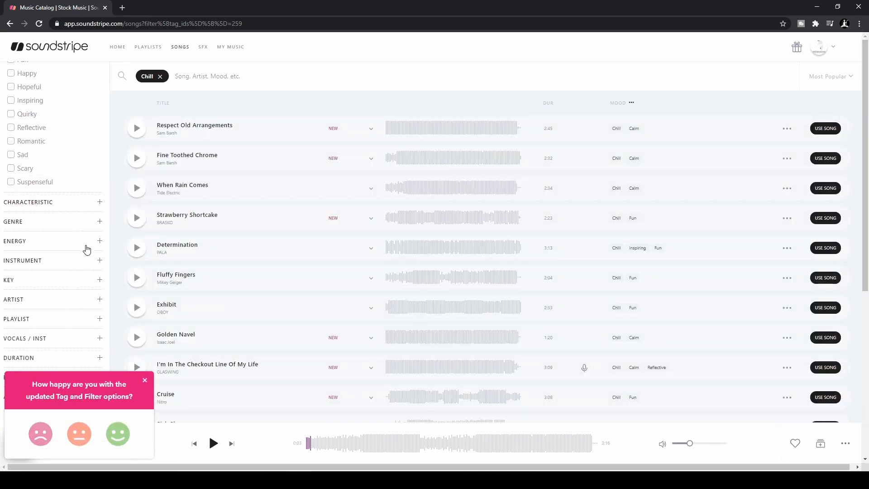
click(145, 382)
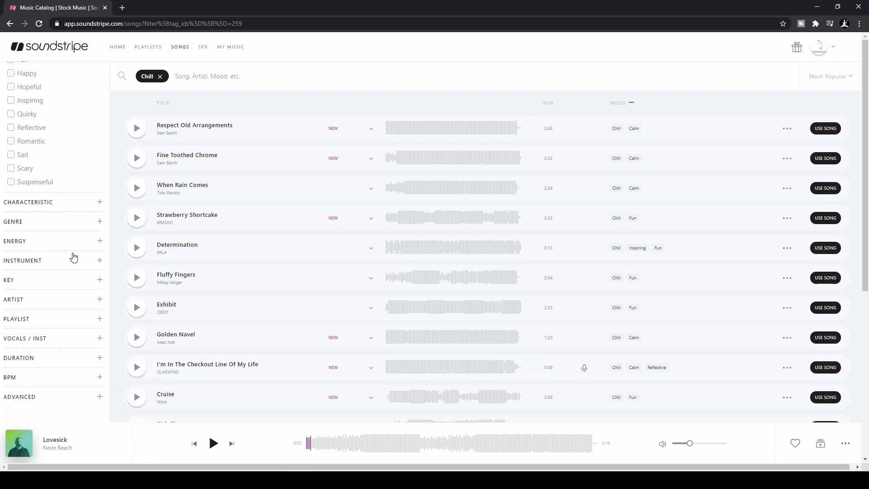
scroll(73, 259, up, 2)
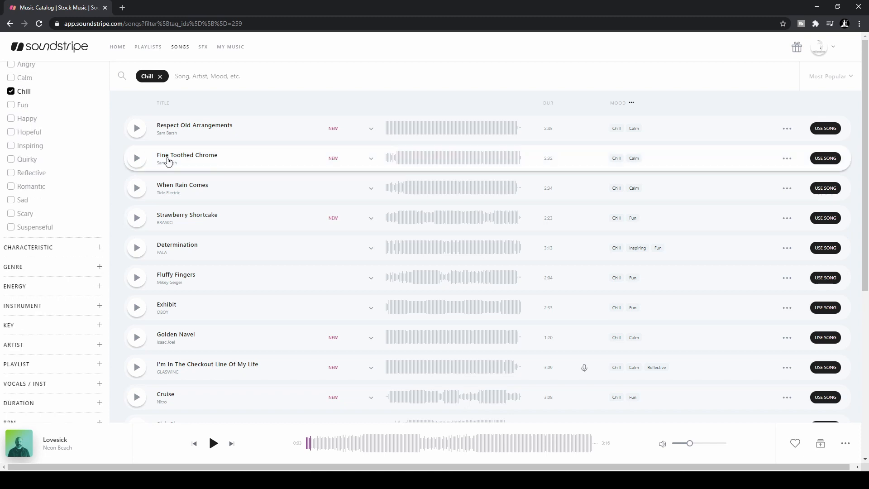
click(139, 132)
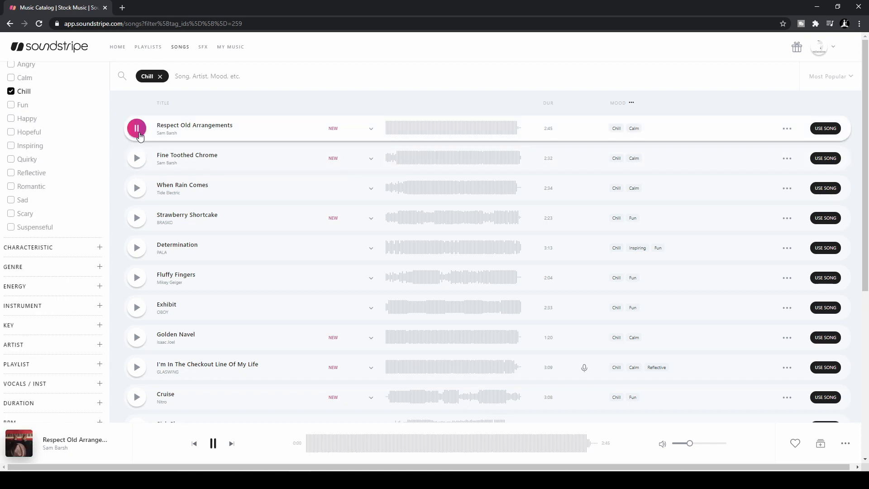
click(395, 130)
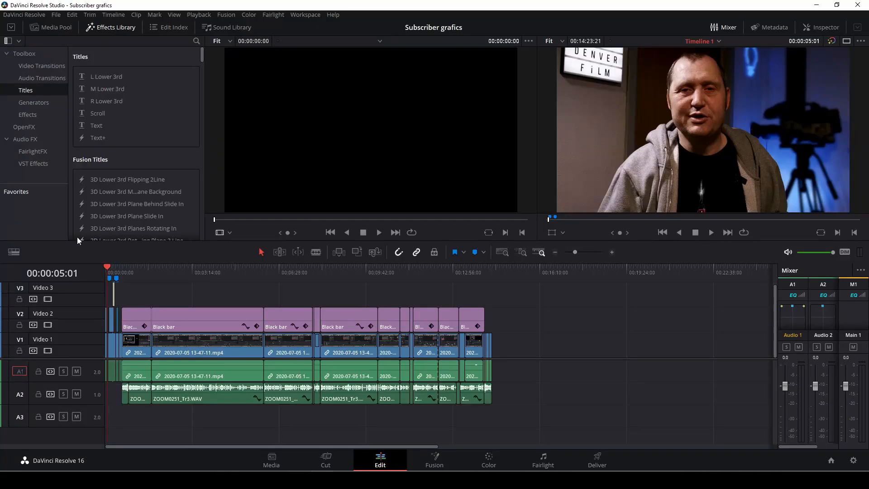
Step: In DaVinci Resolve, play the opening clips and the screen recording section from the second voice-over clip to judge the music
key(space)
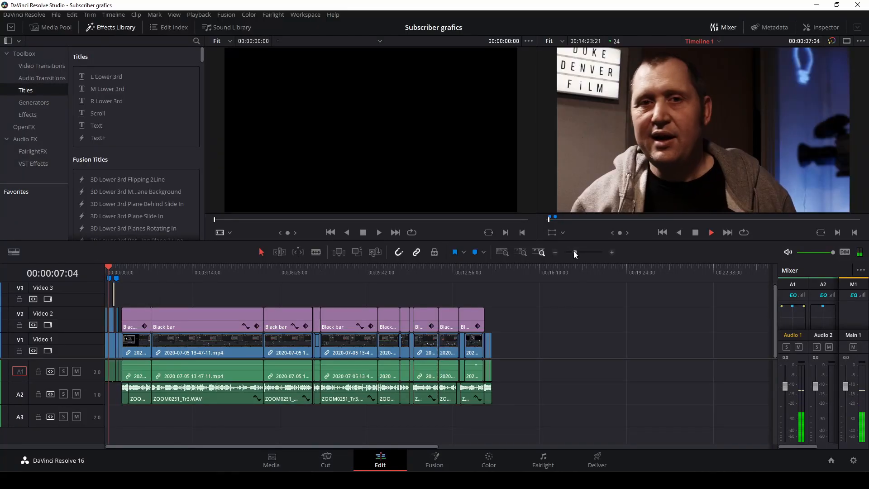
drag(574, 252, 580, 252)
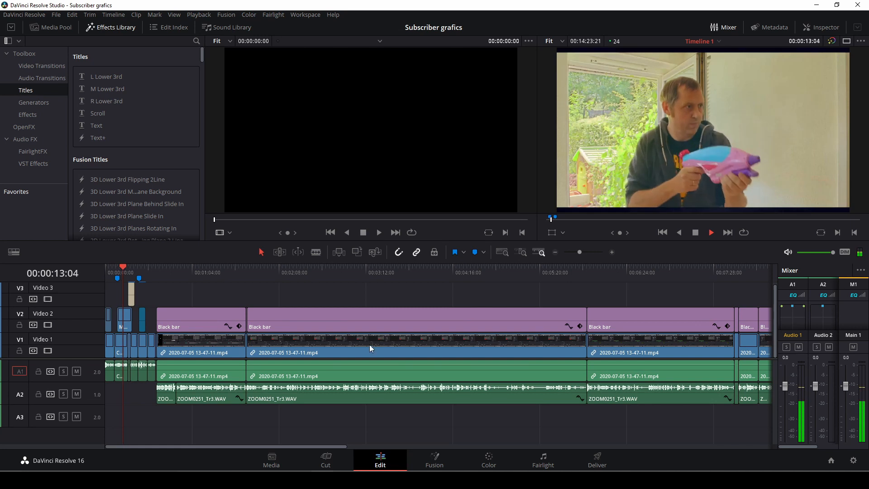
click(176, 272)
key(space)
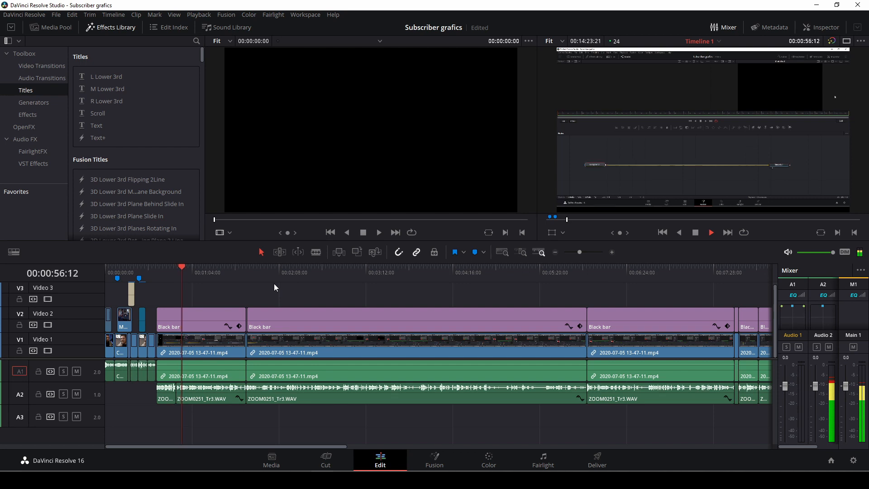
key(space)
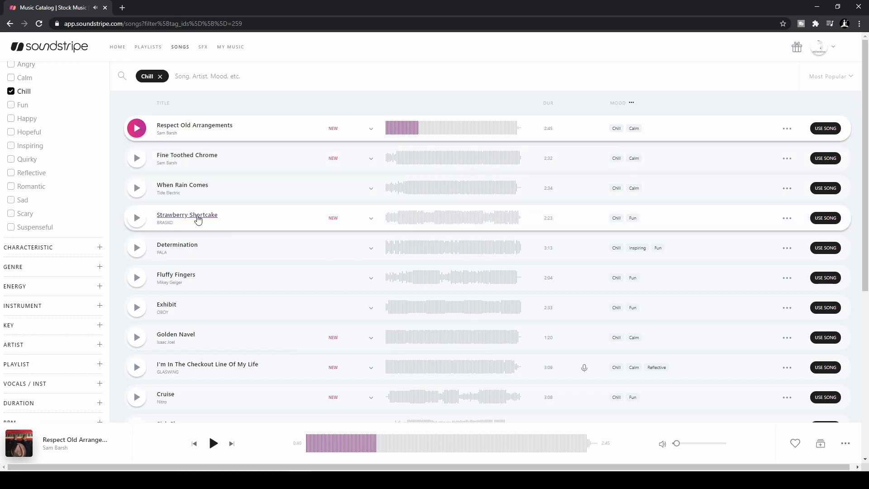
Step: Preview the Chill songs Fine Toothed Chrome, When Rain Comes and Strawberry Shortcake, each from partway through
click(136, 158)
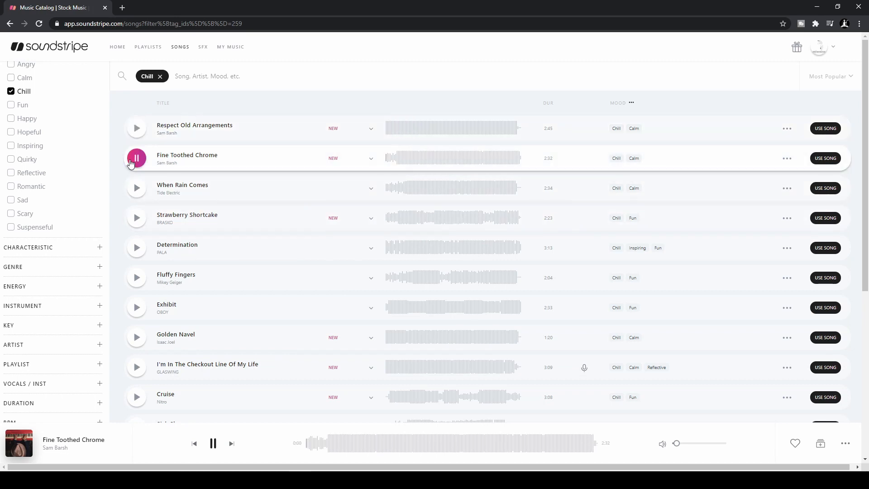
click(435, 159)
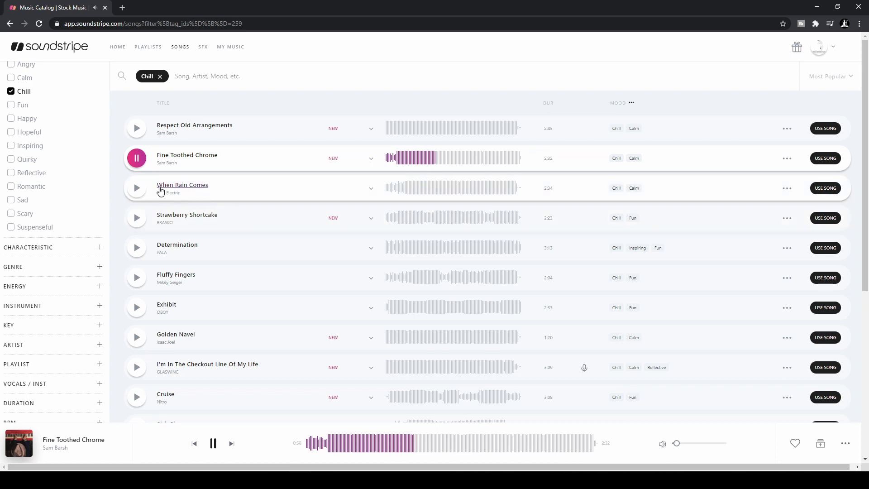
click(136, 190)
click(426, 193)
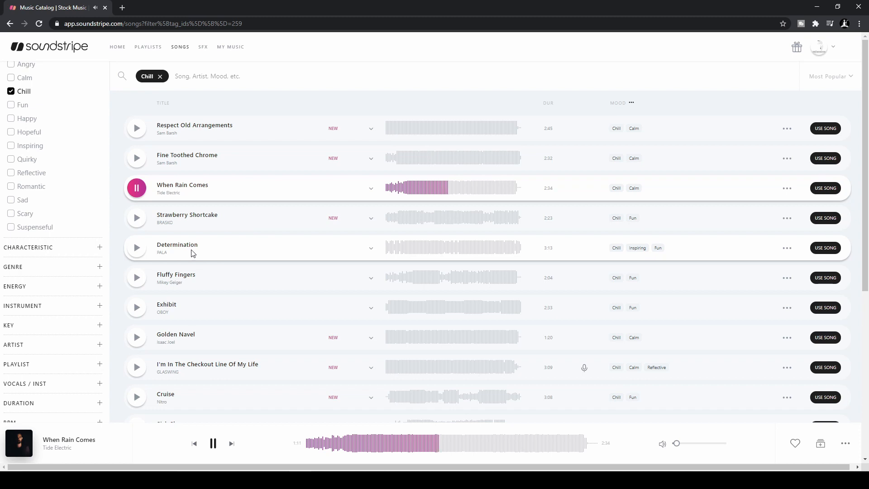
click(136, 219)
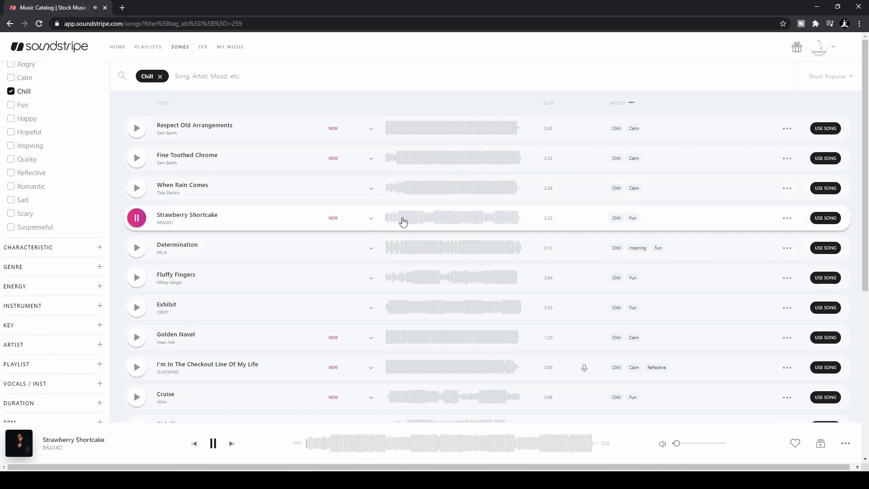
click(450, 219)
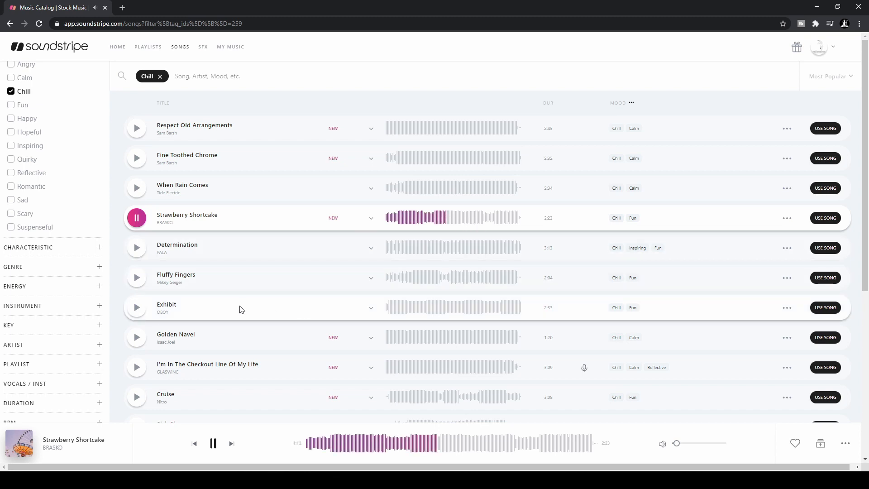
Step: Preview Golden Navel, Till The Lights Come On and Throwback further down the Chill song list
click(137, 338)
scroll(295, 285, down, 2)
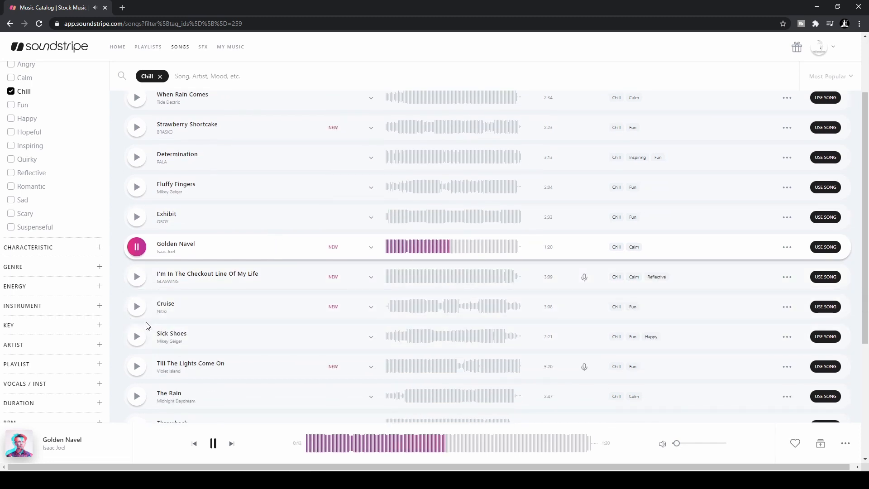
scroll(153, 325, down, 2)
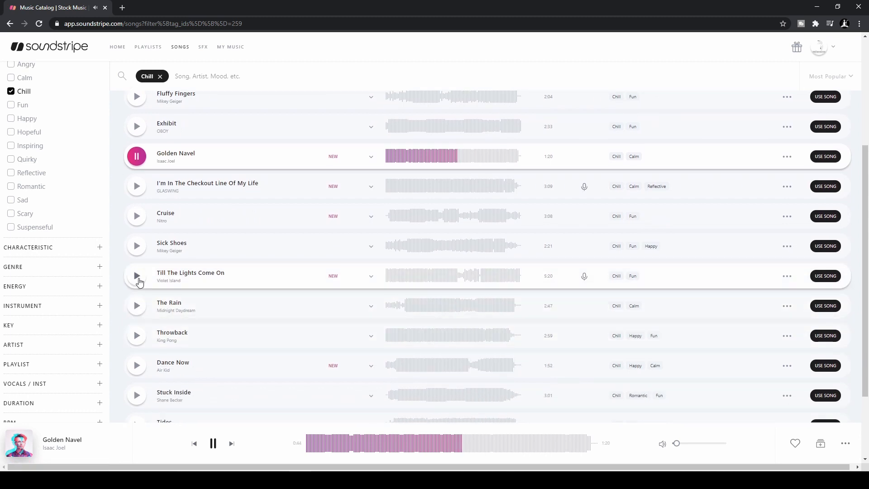
click(137, 277)
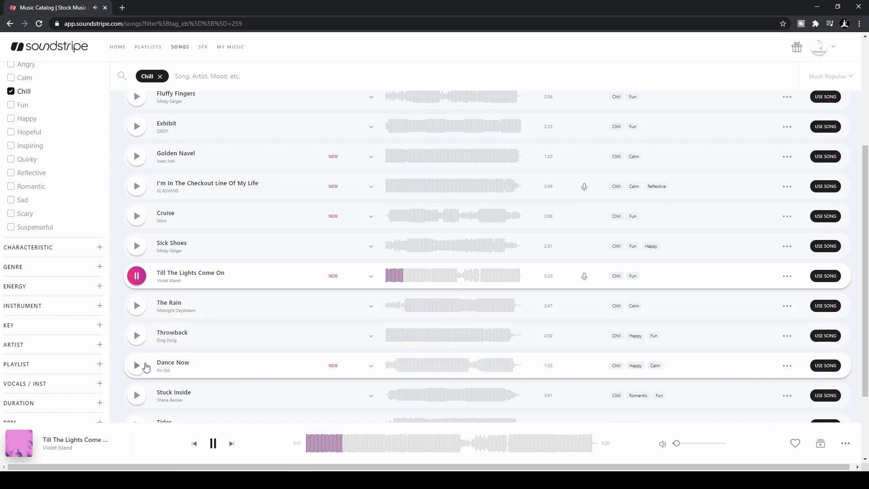
click(136, 335)
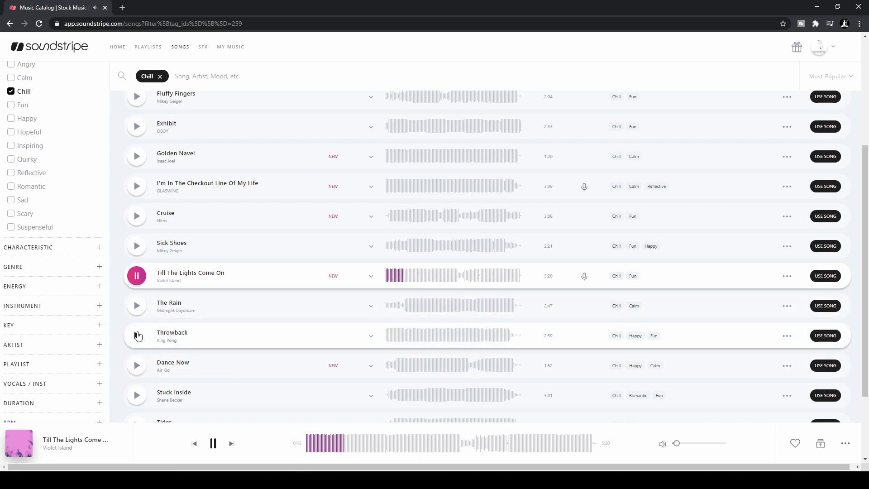
click(447, 341)
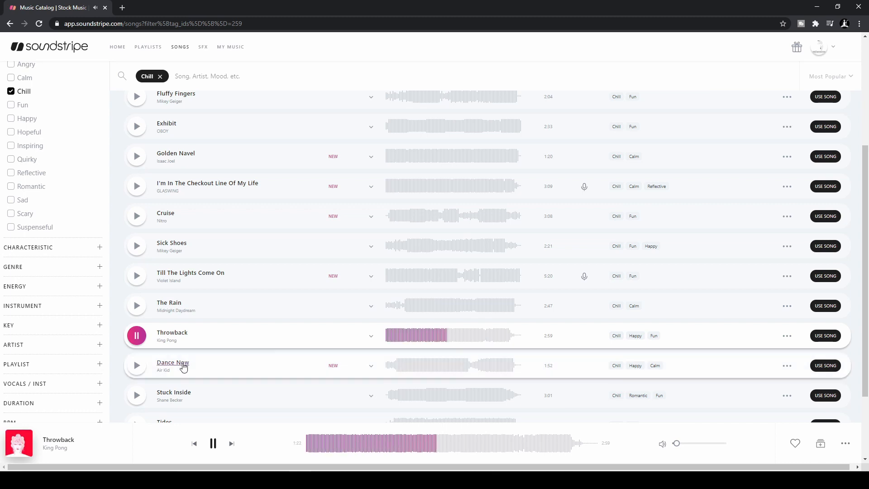
Step: Start the song Tides slightly past its intro, and play the presenter clips before the screen recording in DaVinci Resolve along with it
scroll(205, 352, down, 2)
click(141, 340)
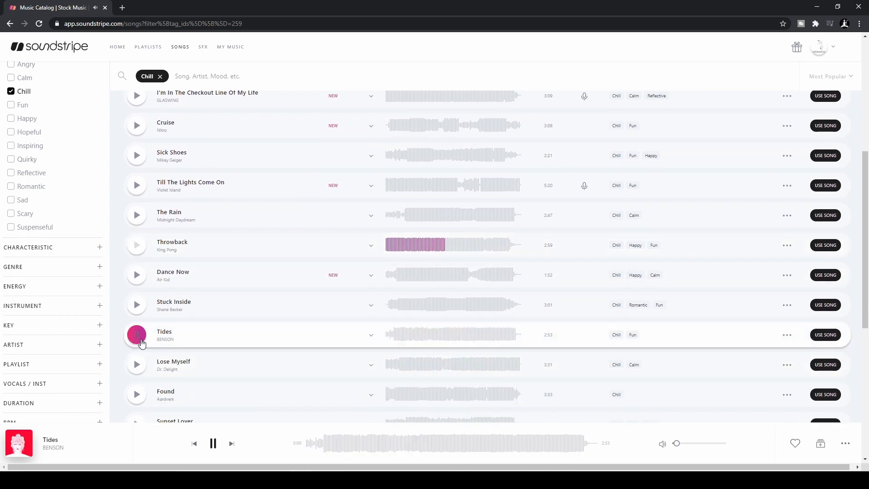
click(407, 335)
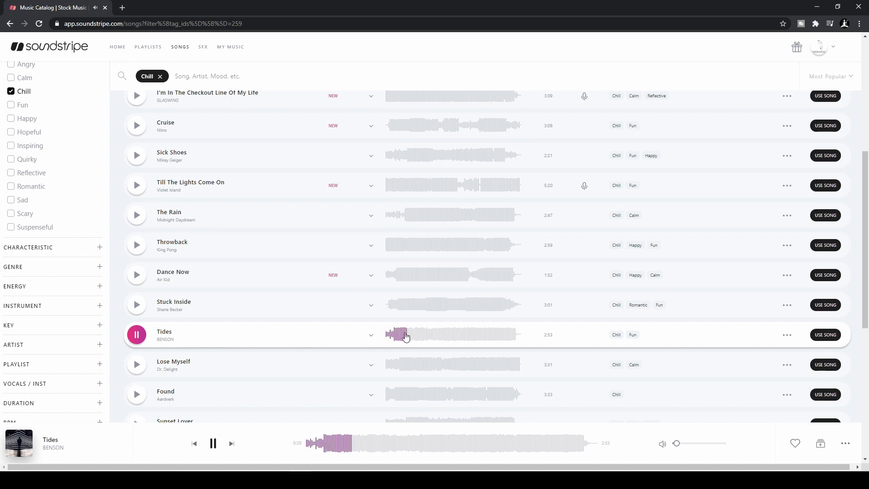
scroll(405, 336, down, 2)
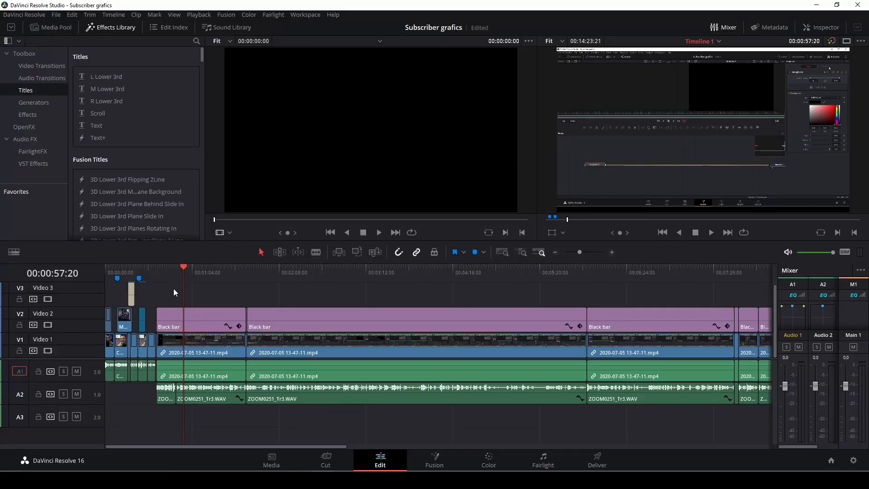
click(151, 278)
key(space)
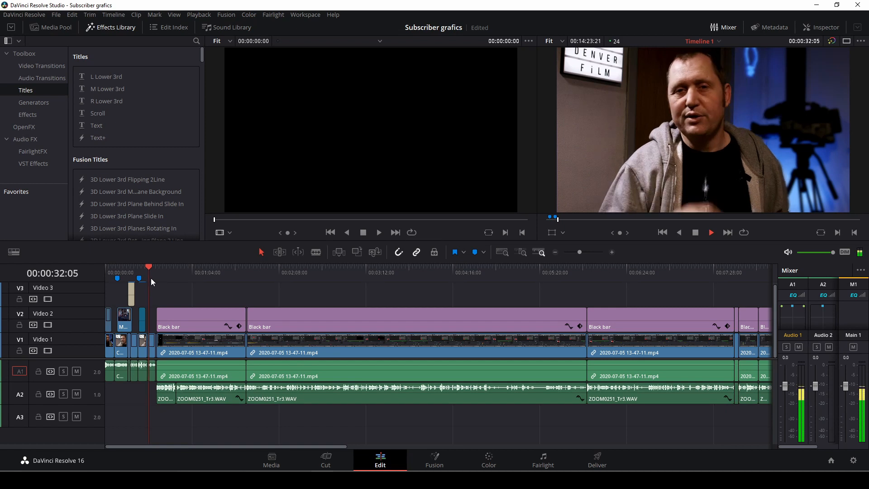
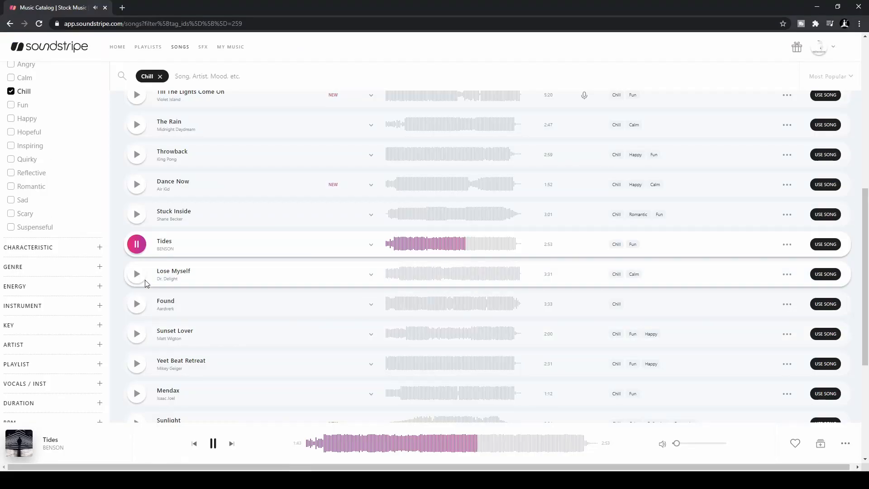
Step: Back in Soundstripe, preview Stuck In Reverse from partway through and look through the remaining Chill songs
scroll(145, 285, up, 1)
scroll(149, 292, down, 3)
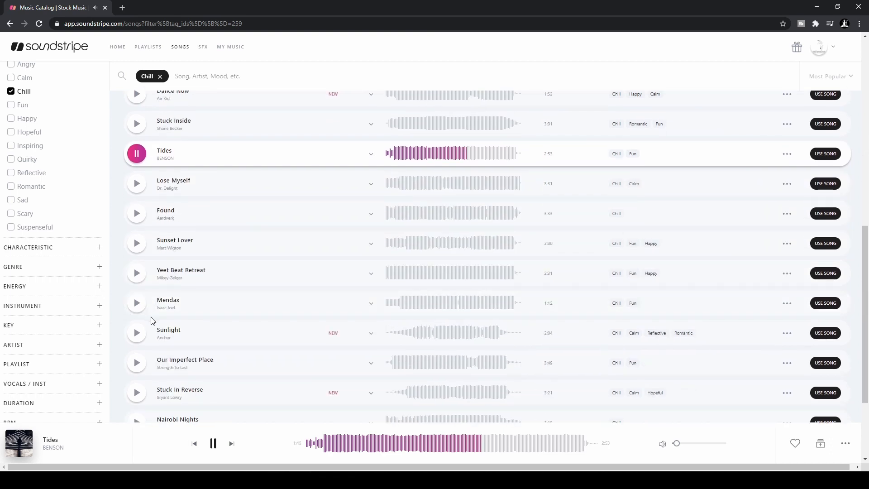
click(136, 393)
scroll(349, 369, down, 1)
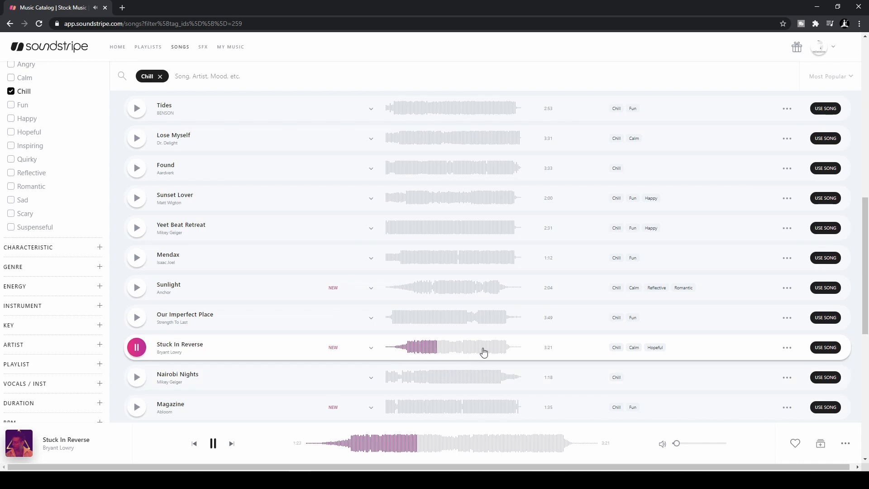
scroll(330, 373, down, 3)
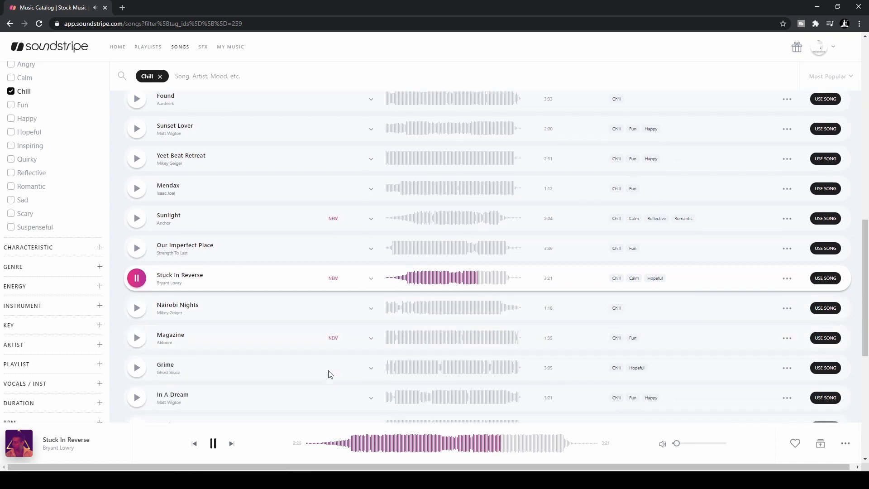
scroll(330, 373, down, 2)
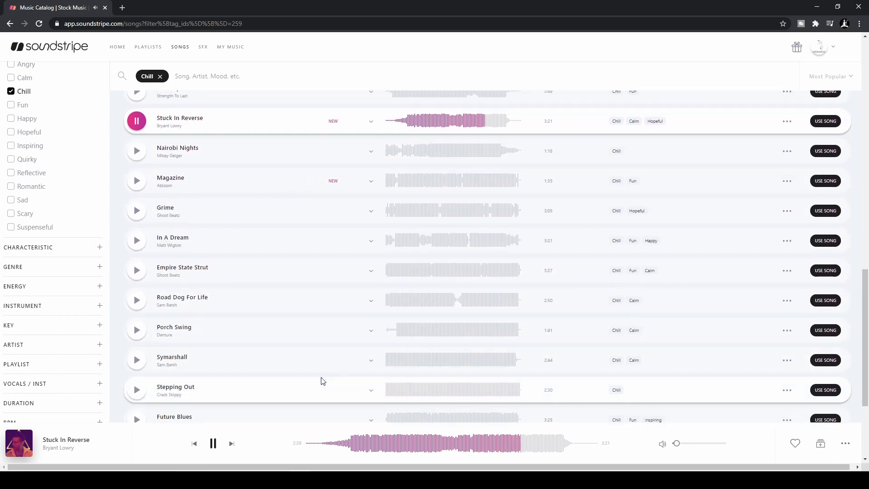
Step: Remove the Chill mood filter from the song catalog and pause Stuck In Reverse
scroll(29, 204, up, 1)
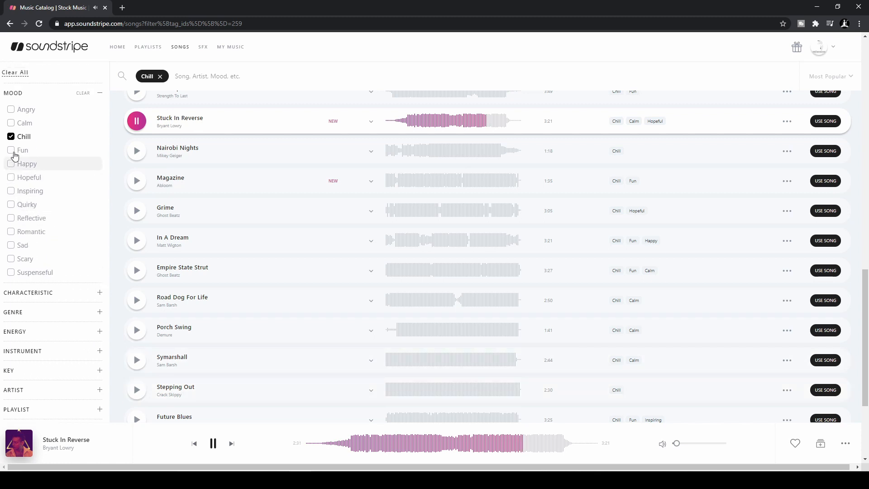
click(12, 137)
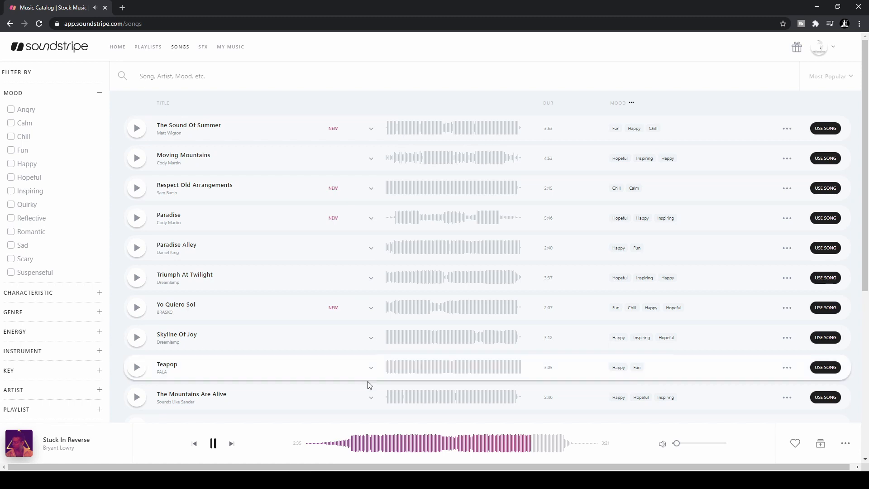
click(213, 443)
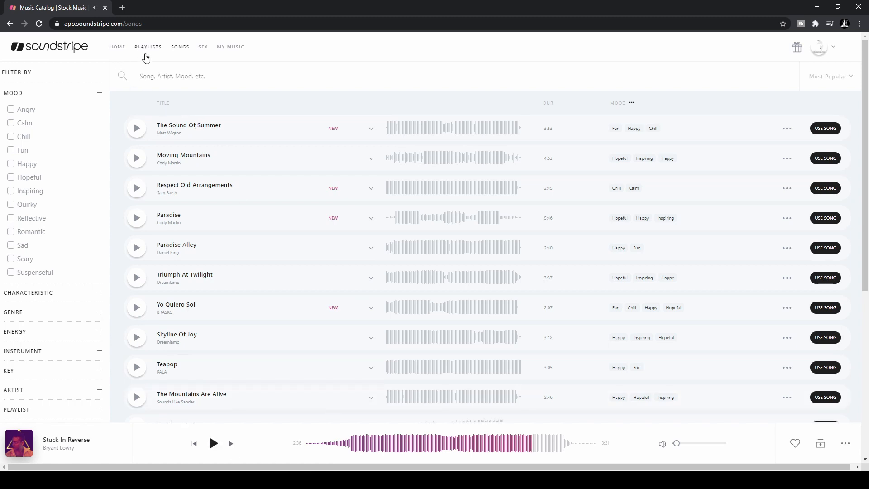
Step: Open the Soundstripe home page and look over its featured playlists and recently added songs
click(120, 48)
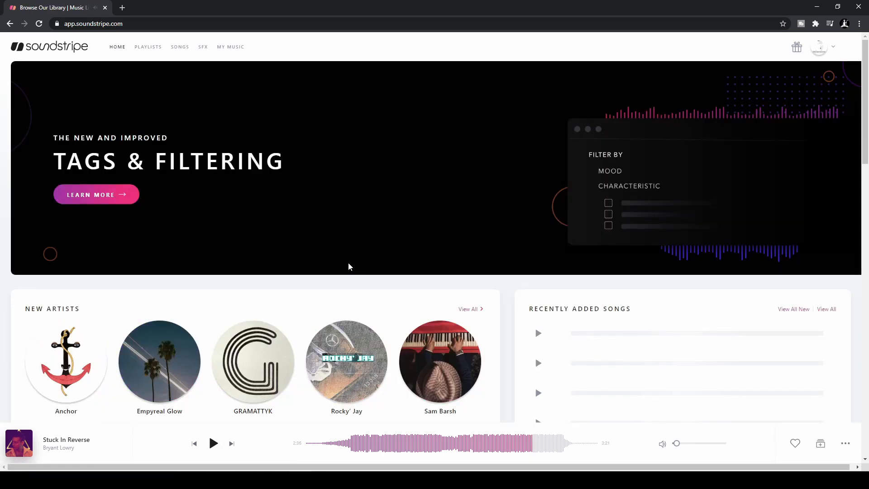
scroll(347, 269, down, 6)
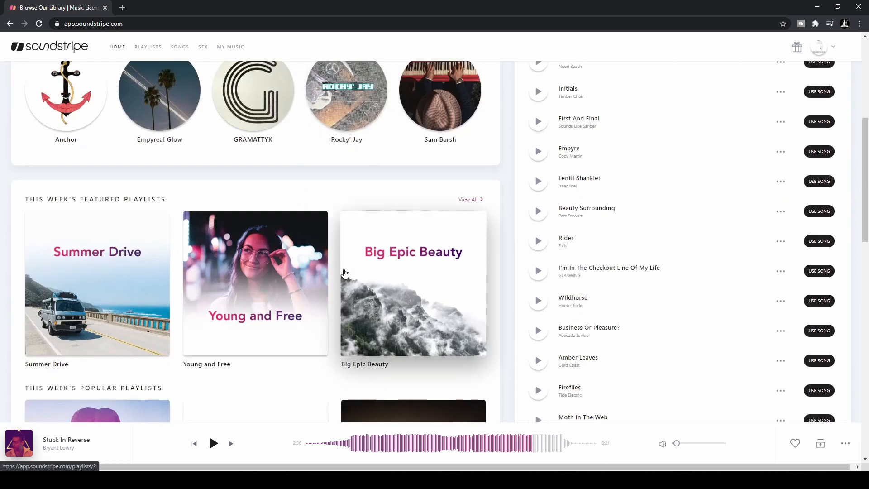
scroll(344, 273, up, 6)
Step: Browse the playlist categories, open the Livestream playlist under House of Worship, and preview Moving Mountains
click(149, 47)
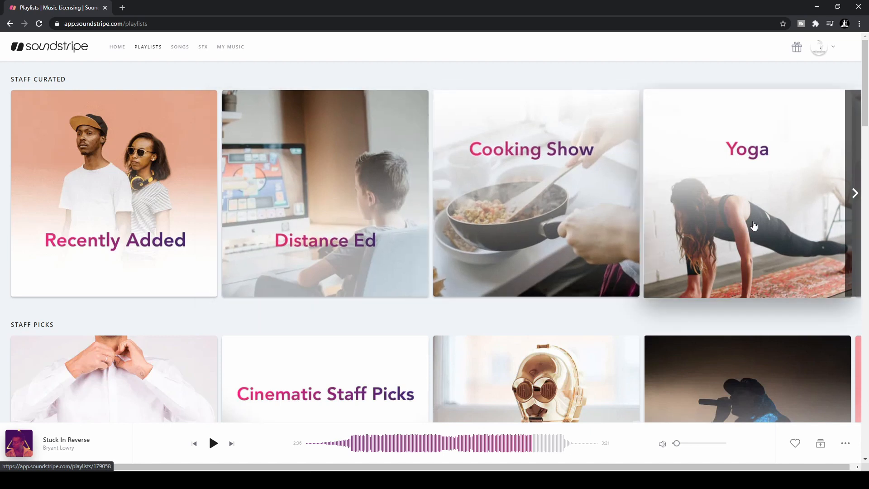
scroll(599, 241, down, 6)
scroll(599, 240, down, 4)
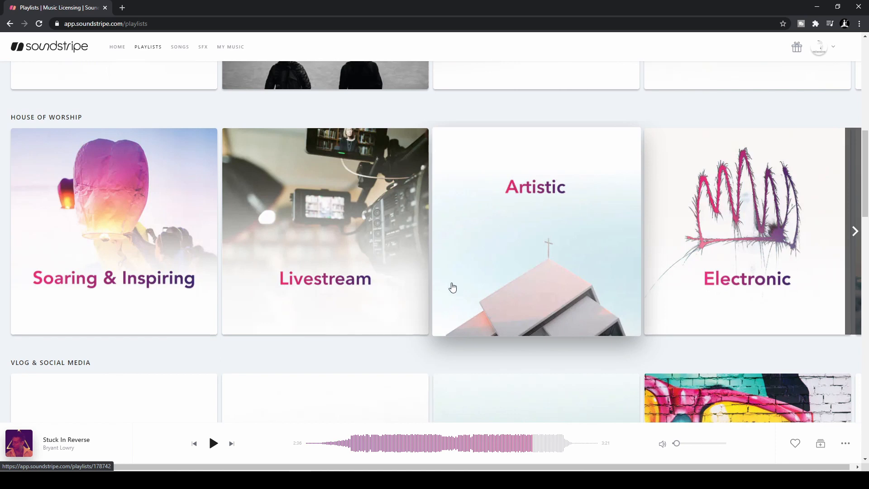
scroll(453, 287, down, 4)
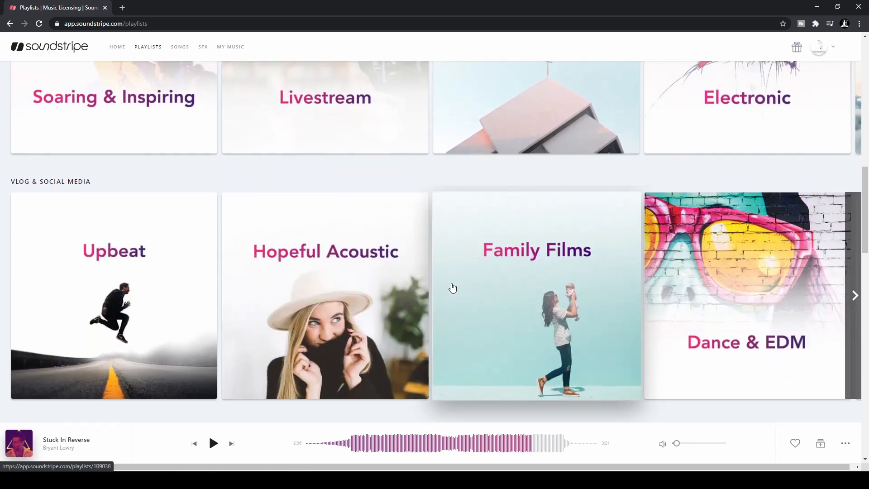
scroll(452, 288, up, 3)
scroll(452, 288, up, 1)
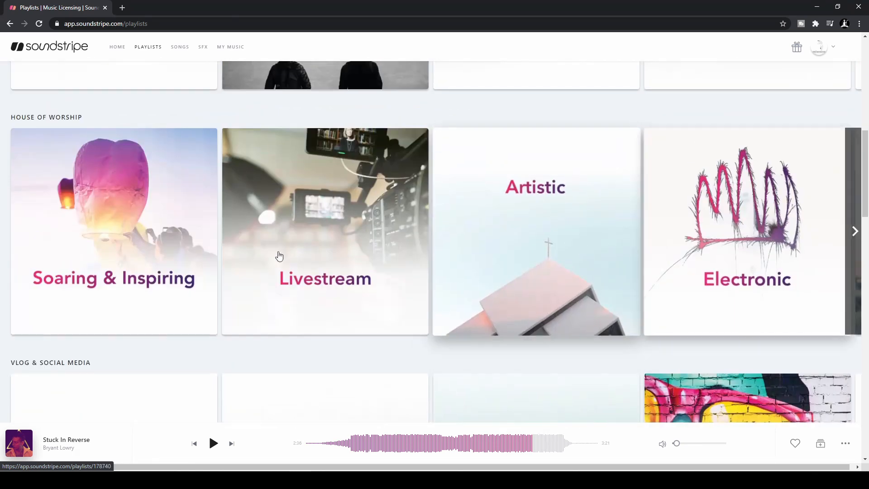
click(382, 247)
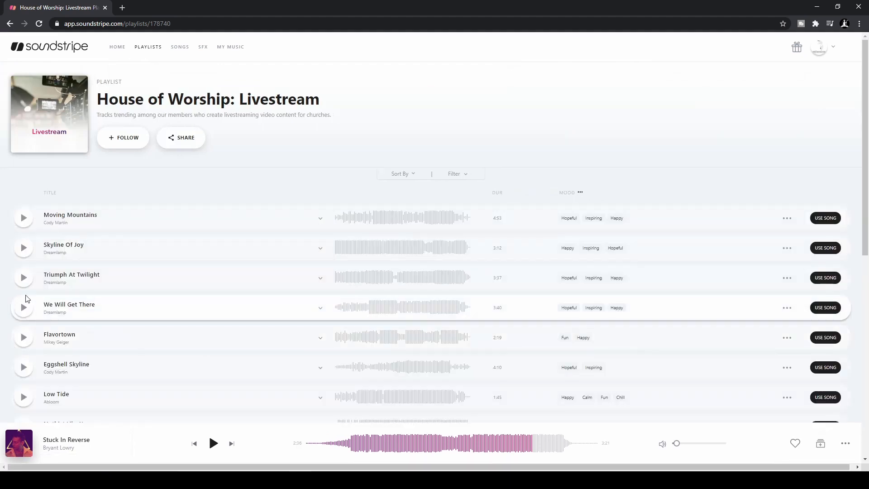
click(21, 217)
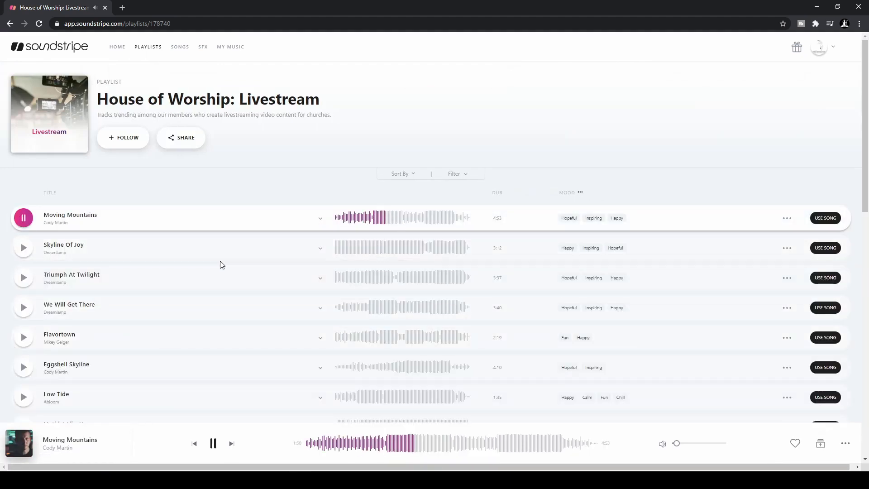
click(24, 219)
Step: Return to the playlists, open Electronic Chill under Vlog & Social Media, and preview The Rain from about its middle
click(9, 24)
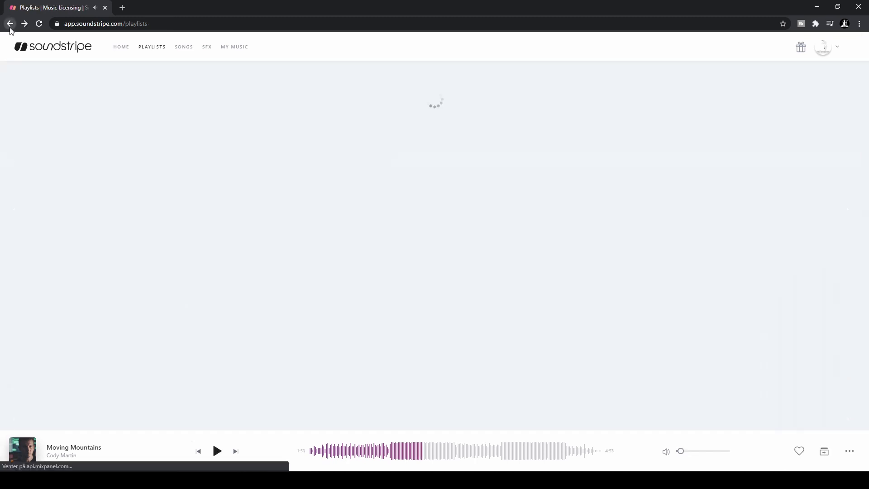
scroll(332, 254, down, 13)
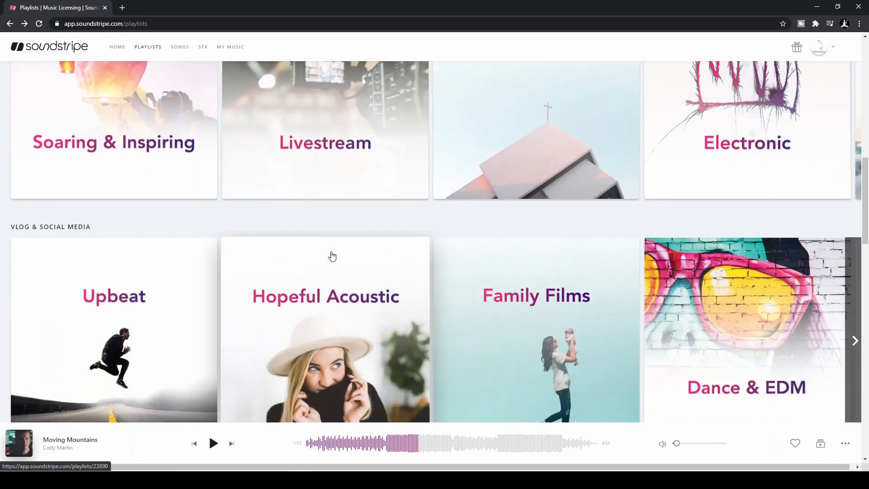
scroll(332, 255, down, 2)
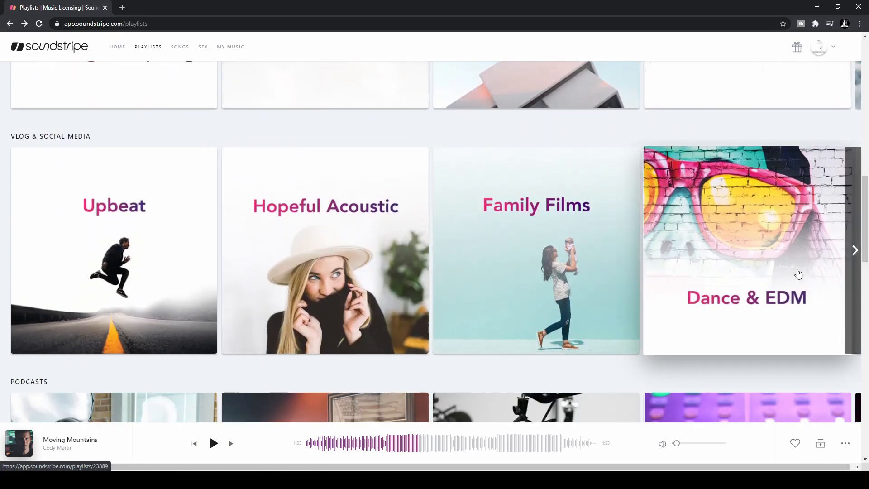
click(853, 250)
click(855, 251)
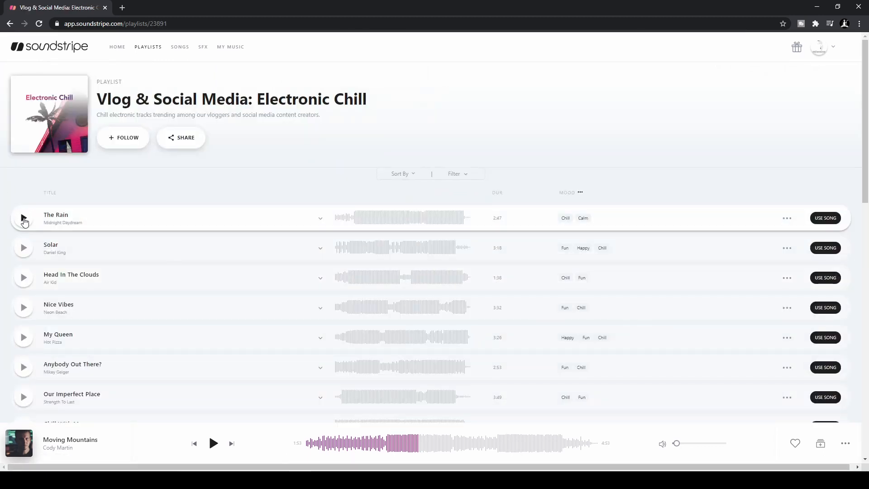
click(24, 219)
click(406, 222)
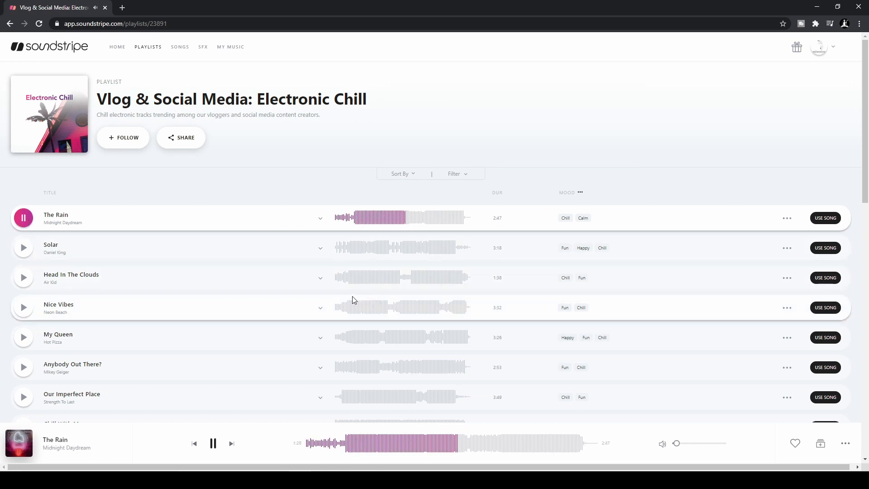
Step: Pause The Rain, return to the playlists, and browse the categories from Podcasts down to This Week's Popular Playlists
click(21, 225)
click(10, 24)
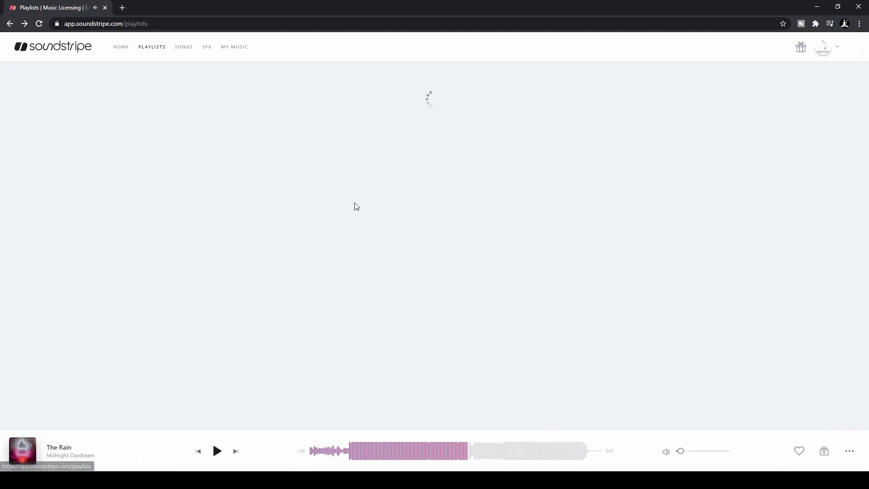
scroll(375, 256, down, 15)
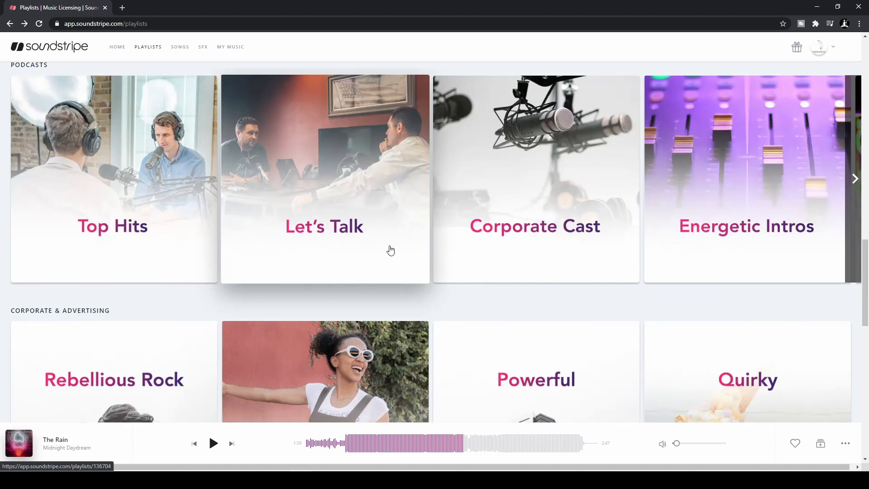
scroll(489, 311, down, 3)
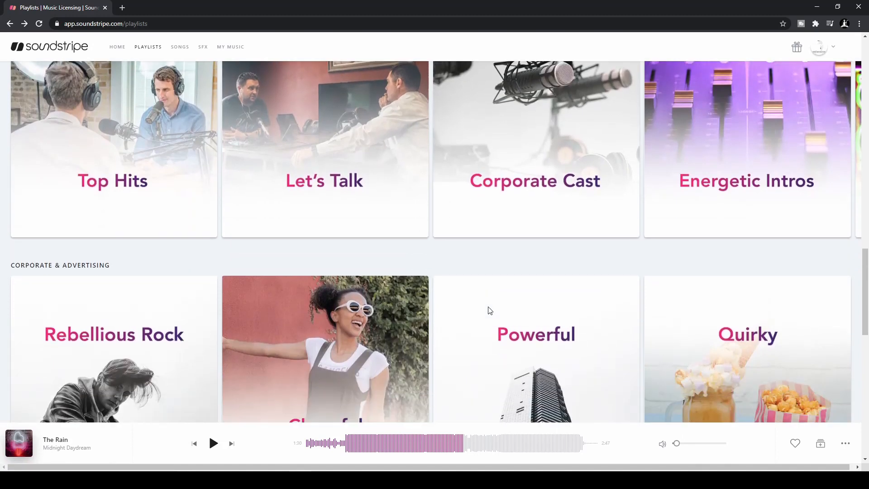
scroll(489, 311, down, 5)
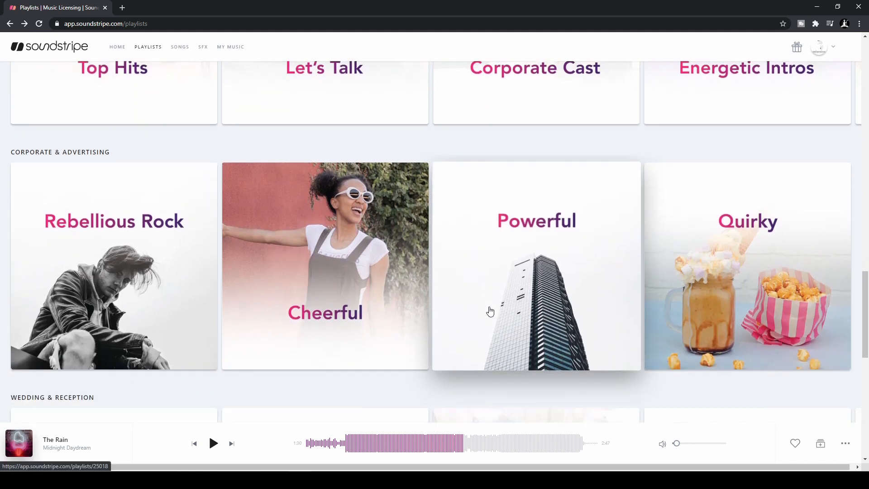
scroll(490, 311, down, 5)
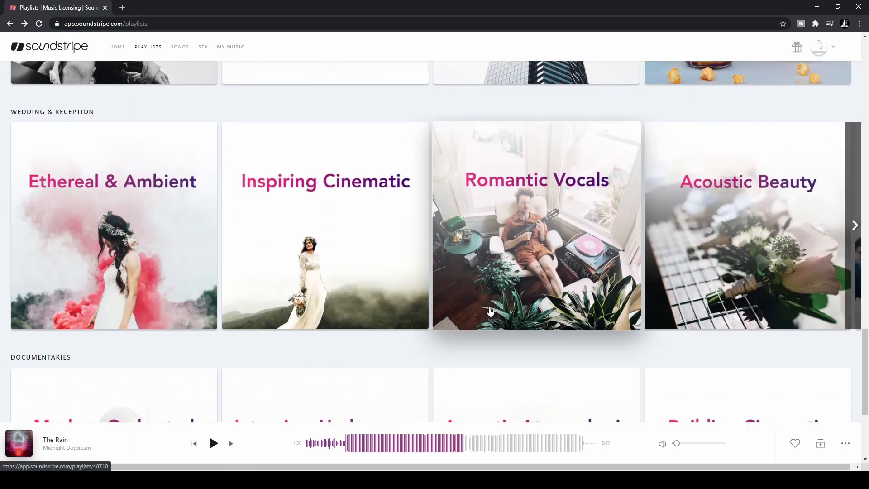
scroll(489, 311, down, 5)
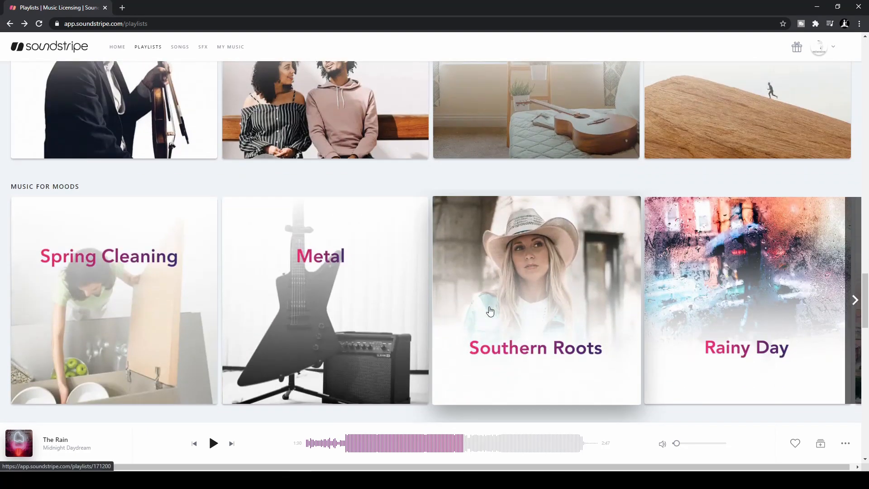
scroll(490, 311, down, 5)
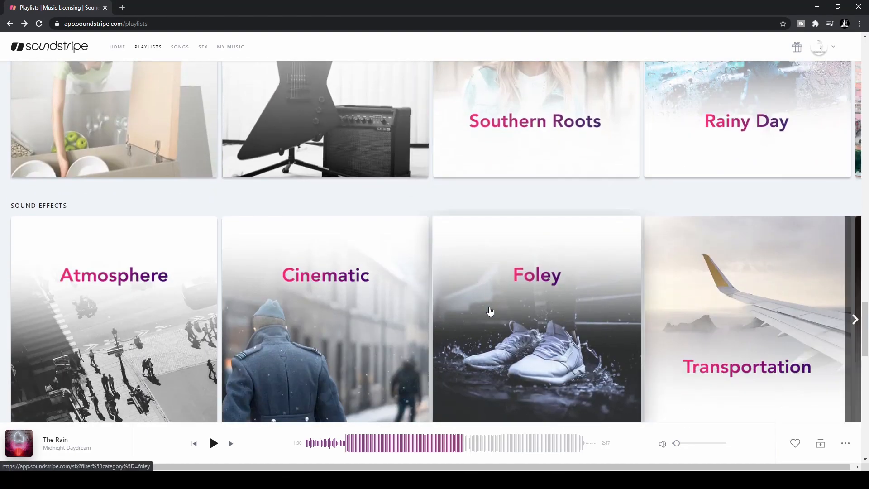
scroll(489, 310, down, 5)
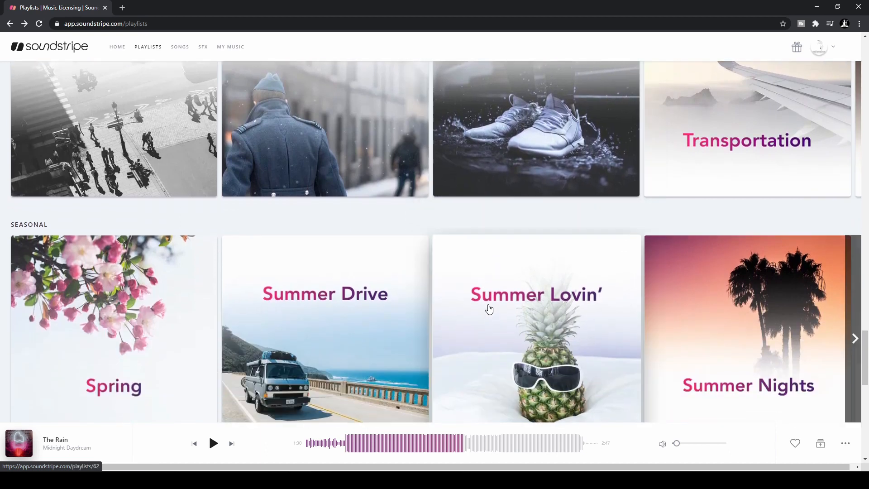
scroll(489, 310, down, 3)
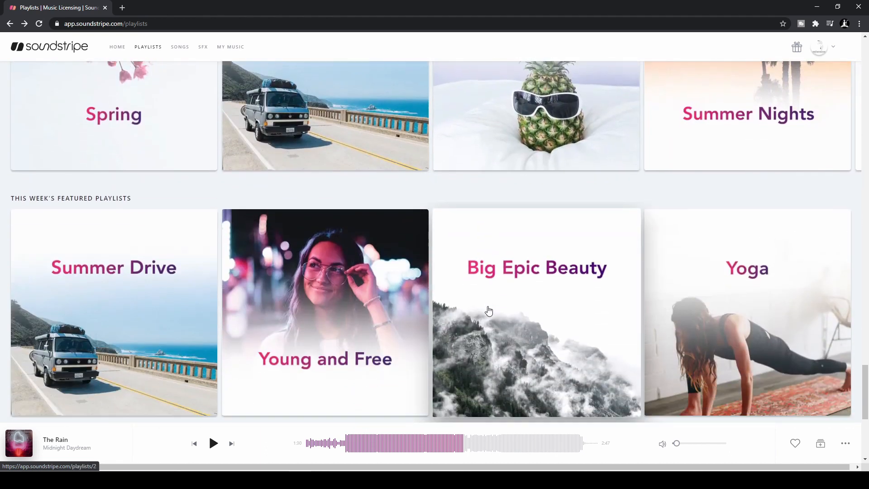
scroll(489, 310, down, 2)
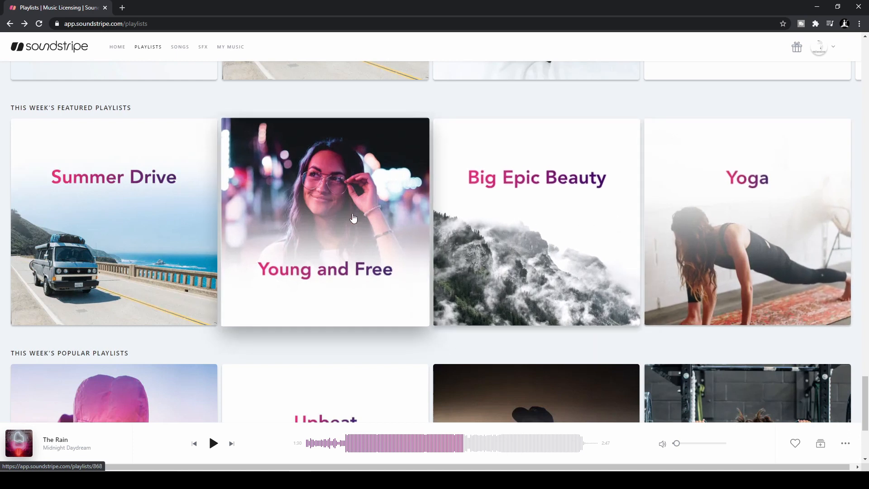
scroll(348, 271, down, 1)
scroll(348, 274, down, 3)
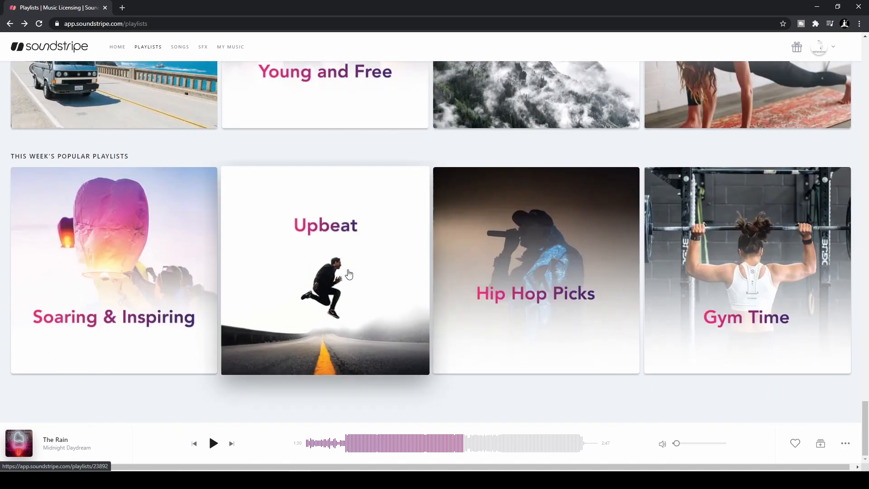
Step: Preview Cascades Of Love in the Upbeat playlist and download the watermarked version of its primary instrumental
click(348, 275)
click(24, 218)
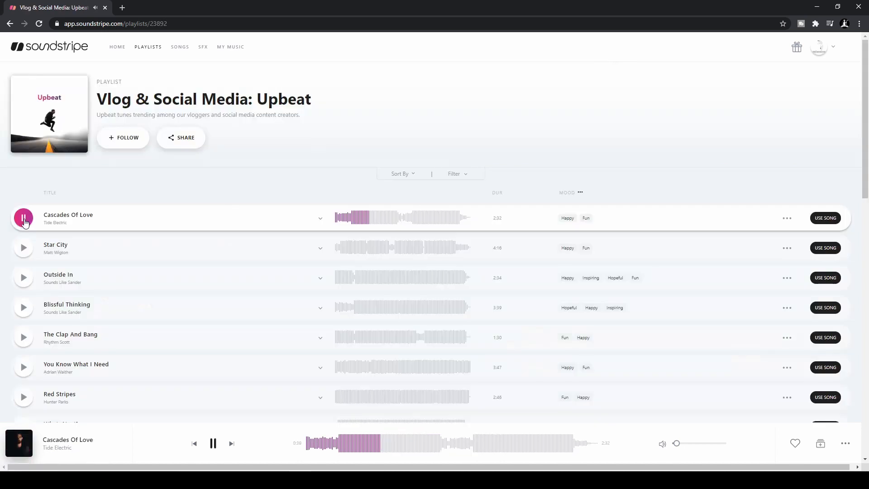
click(788, 219)
click(770, 143)
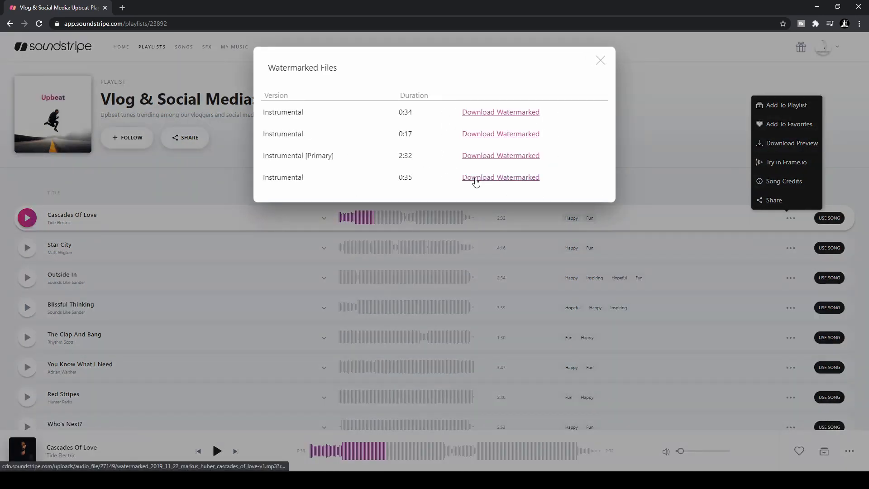
click(494, 156)
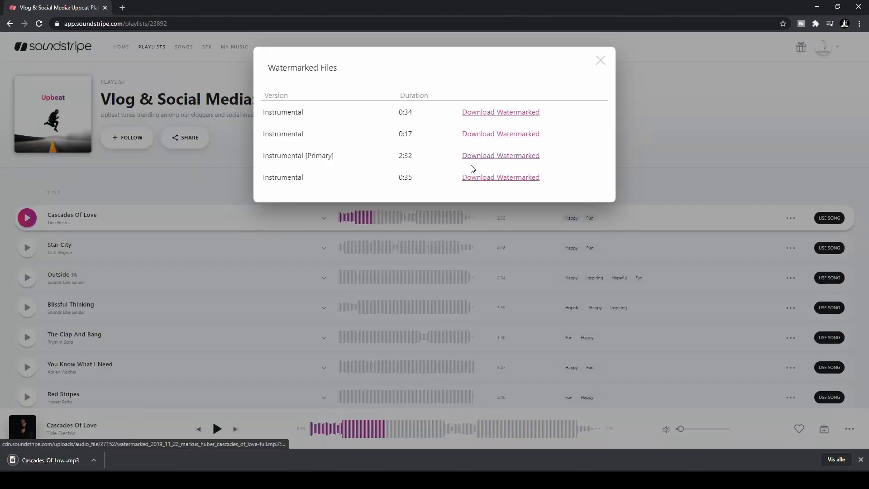
Step: Place the downloaded Cascades Of Love MP3 at the start of audio track 3 in DaVinci Resolve and lower its volume
click(96, 458)
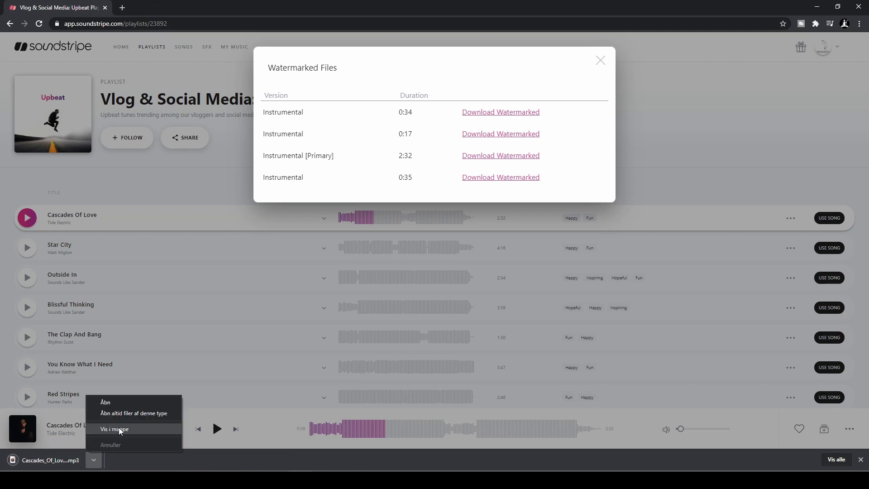
click(119, 427)
drag(469, 161, 109, 416)
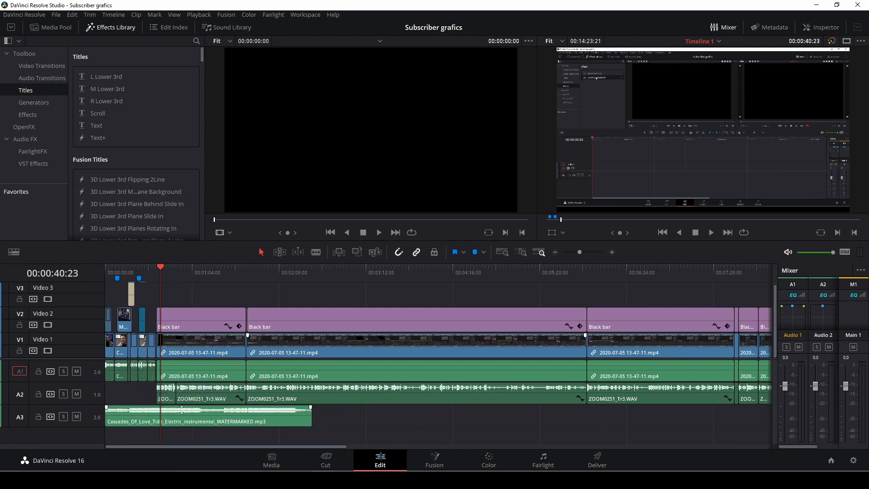
drag(182, 409, 182, 410)
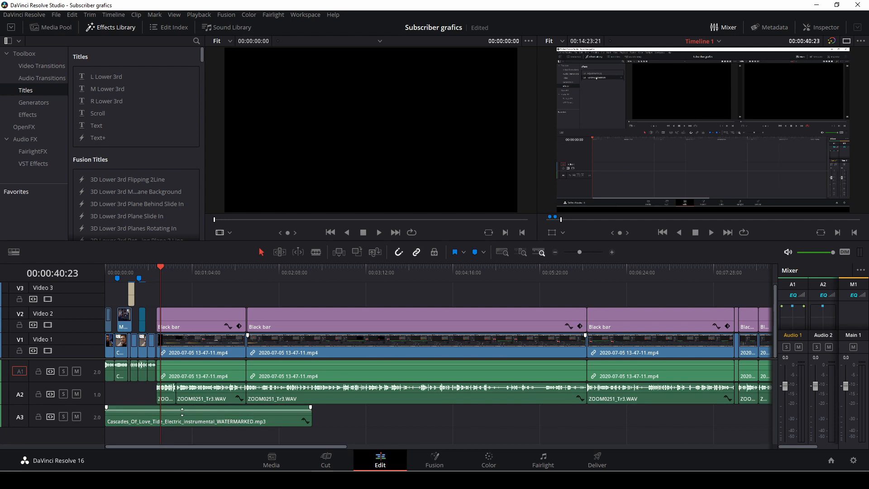
Step: Play the timeline from its start and from two points in the first screen-recording clip to check the music against the speech
click(106, 275)
key(space)
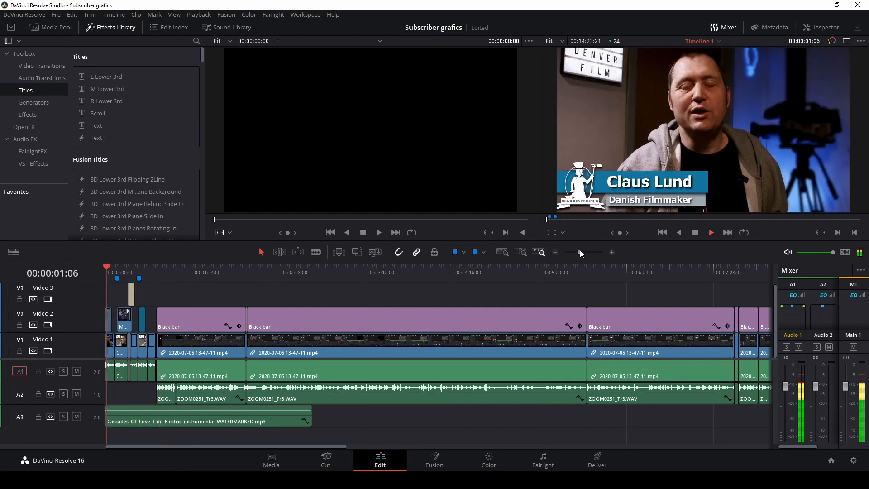
drag(580, 249, 586, 252)
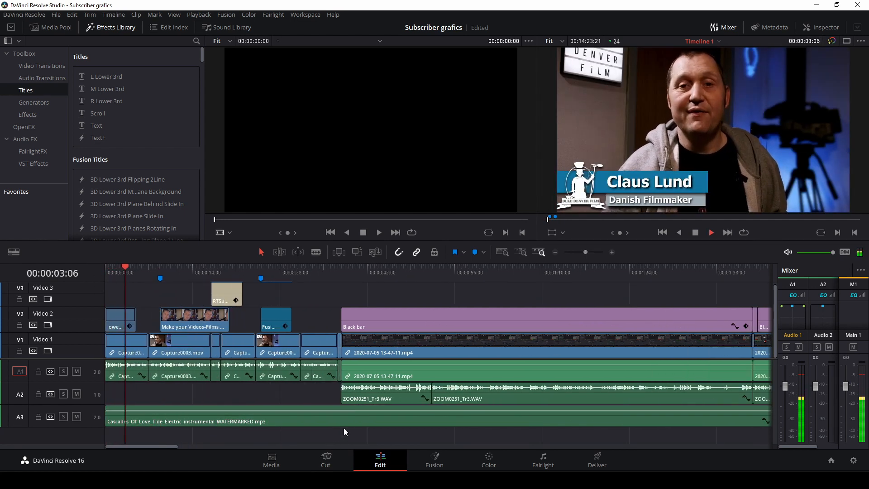
click(587, 252)
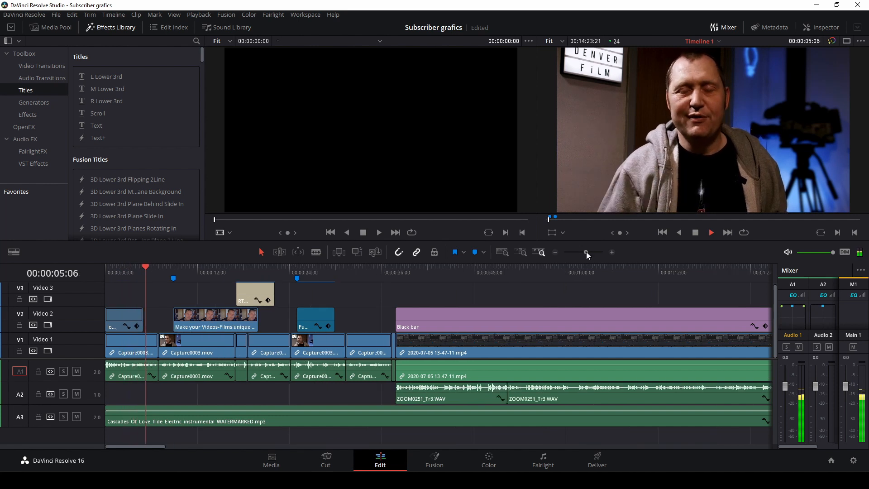
drag(585, 251, 583, 251)
click(374, 277)
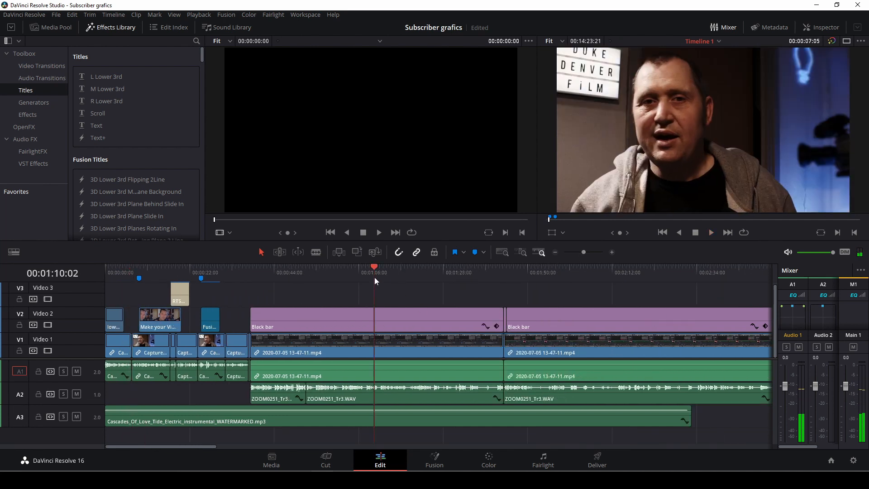
key(space)
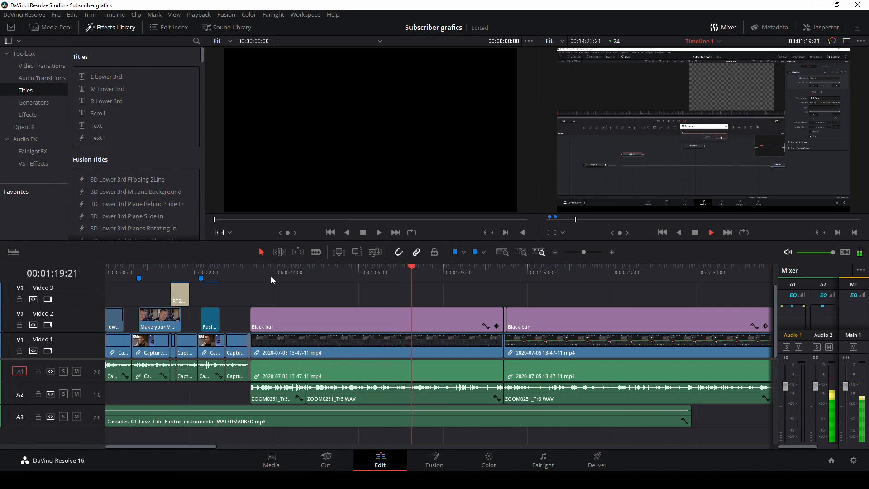
click(479, 272)
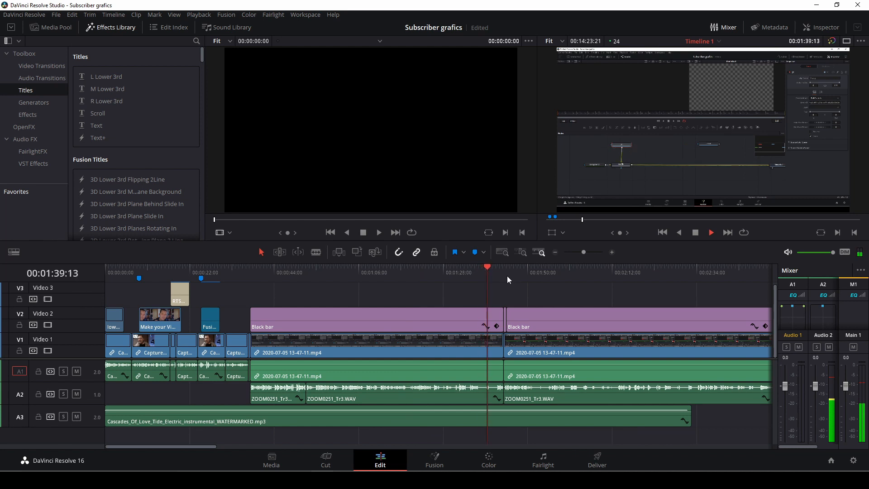
Step: Remove the watermarked Cascades Of Love clip from audio track 3 and from the media pool
click(468, 421)
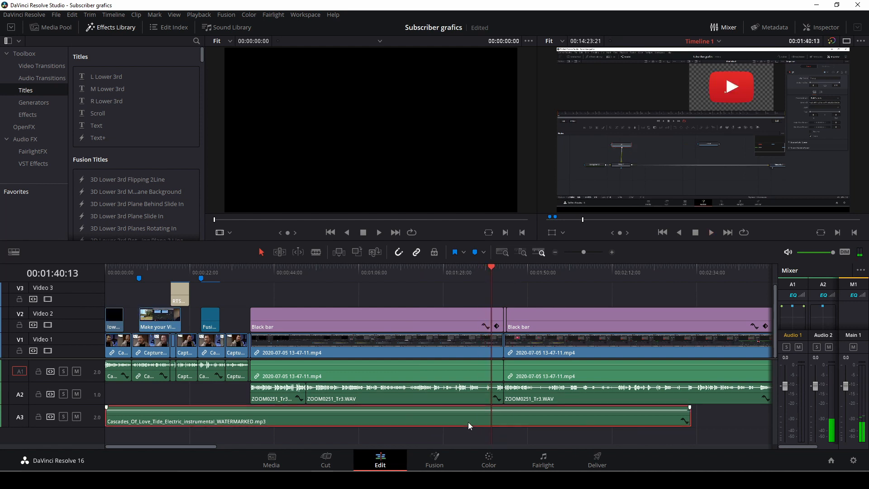
key(Delete)
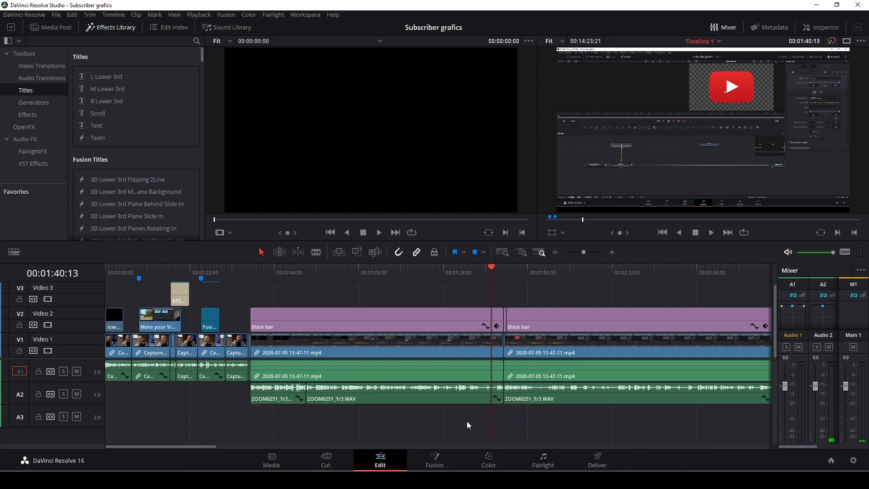
click(48, 28)
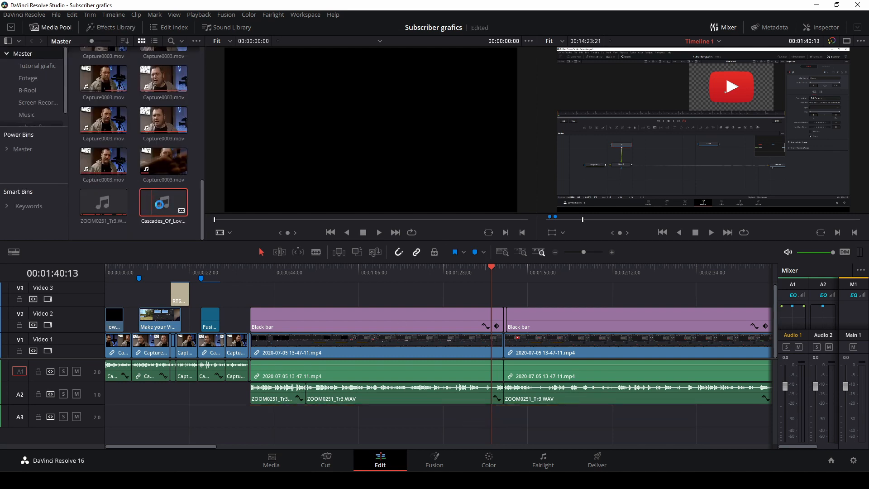
key(Delete)
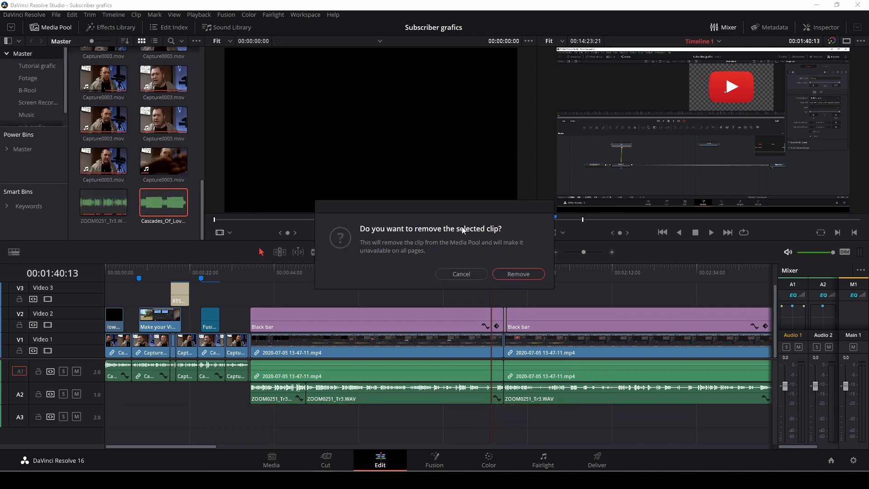
click(518, 274)
Step: In the browser, save a usage record for Cascades Of Love titled "Subscriber buton tutorial" for Social Media / Youtube Content and download the song's stems
key(alt+Tab)
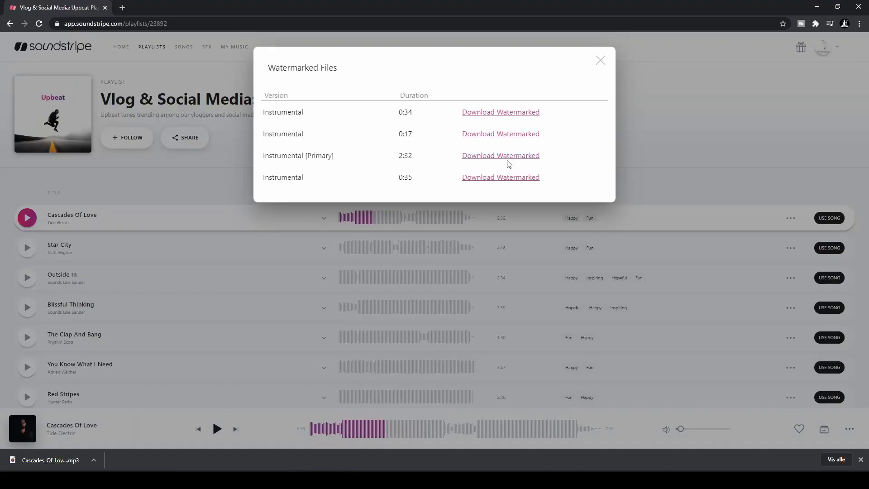
click(601, 62)
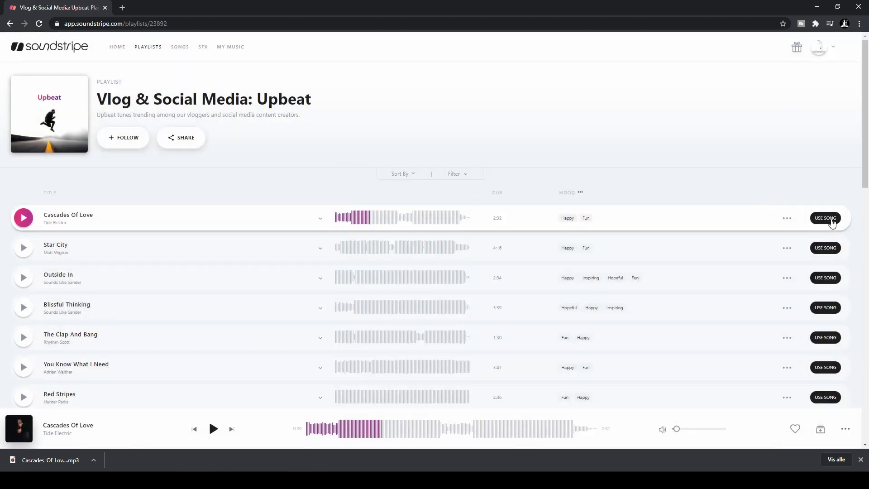
click(830, 220)
click(317, 139)
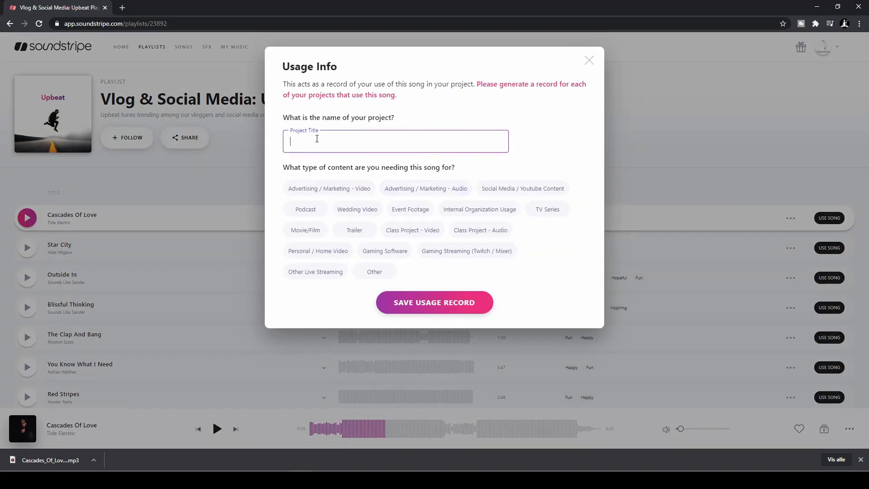
text(S)
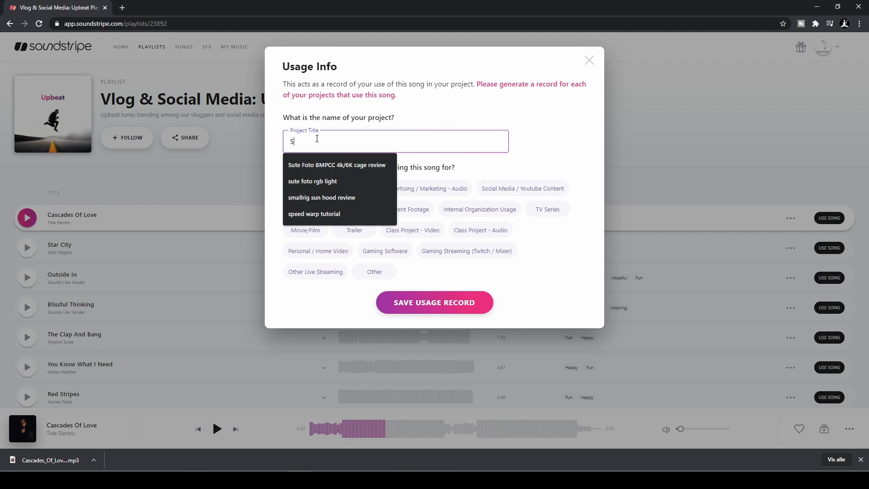
text(ubscriber buton tutorial)
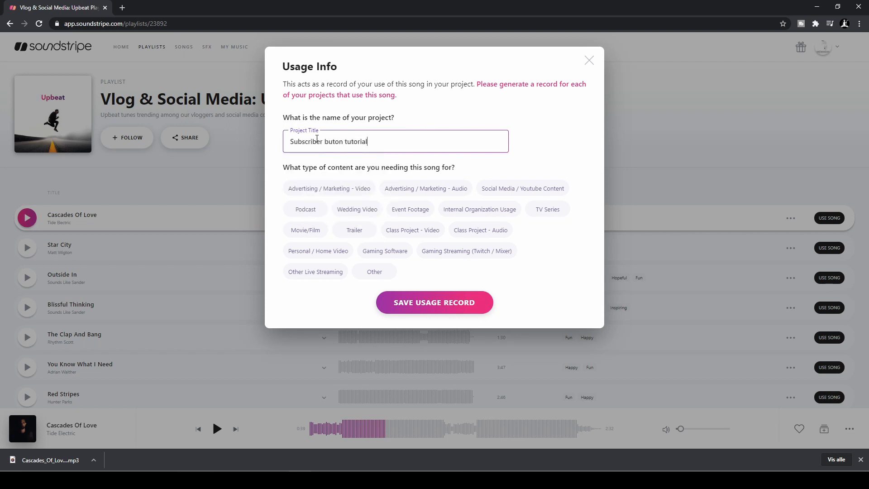
click(538, 190)
click(537, 190)
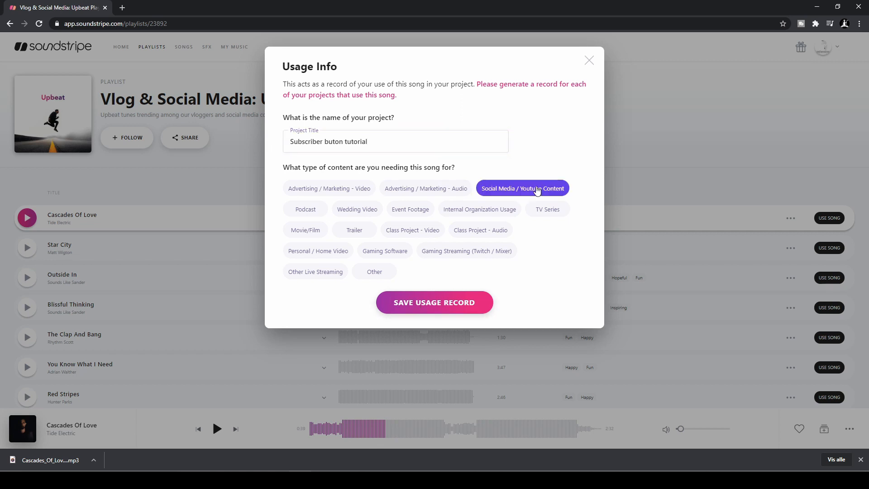
click(417, 304)
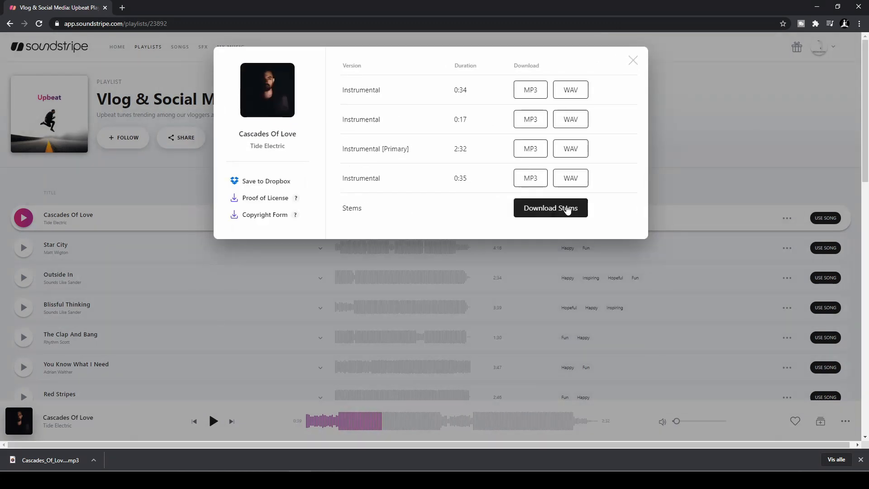
click(576, 213)
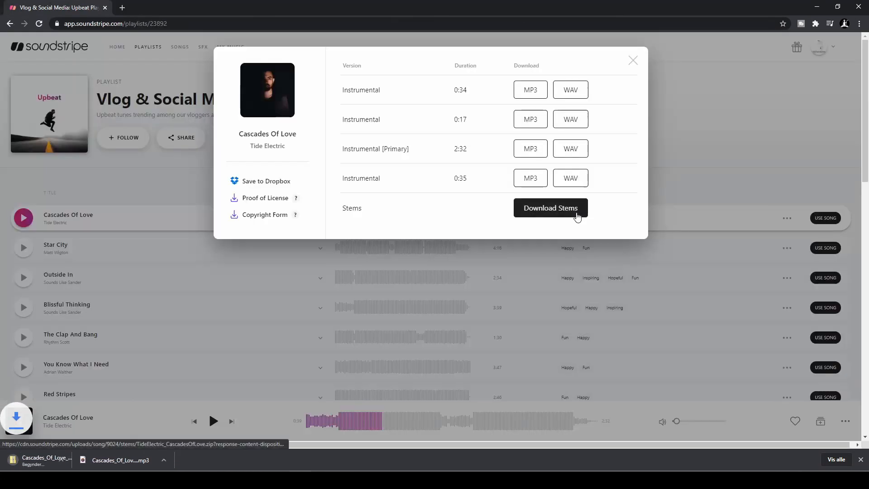
Step: Download the primary instrumental version of Cascades Of Love as MP3 and show the downloaded file in its folder
click(531, 150)
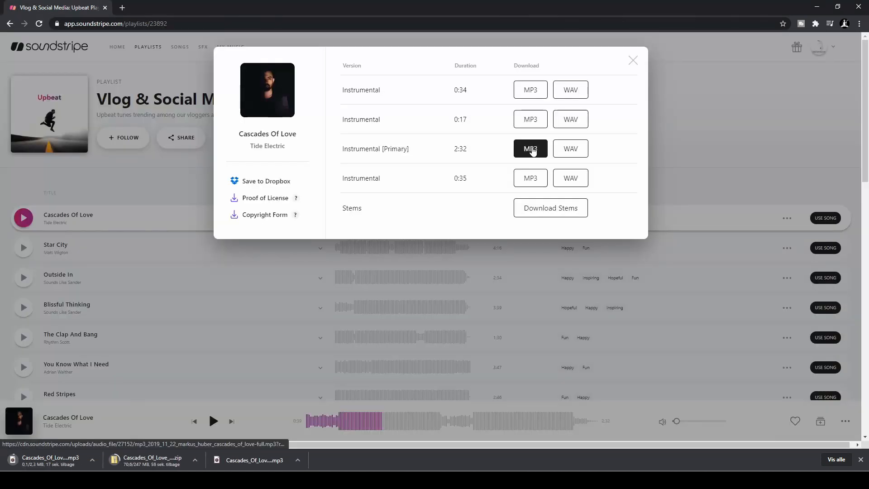
click(290, 340)
click(92, 459)
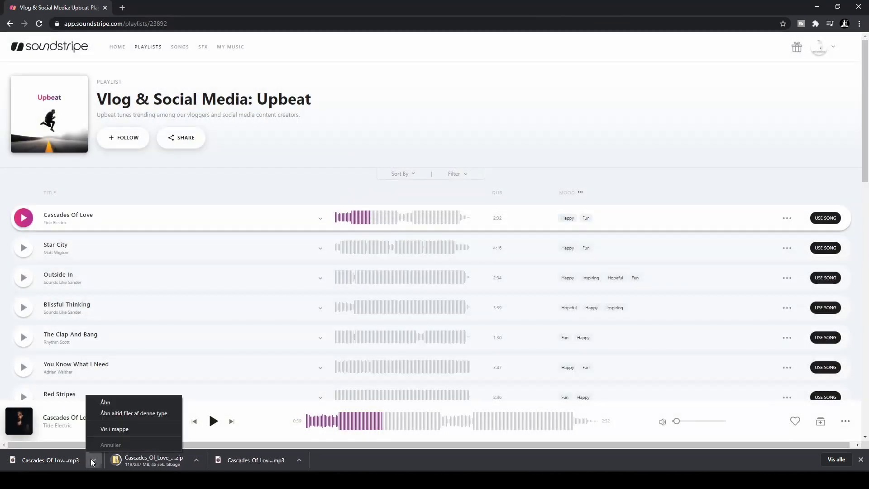
click(137, 428)
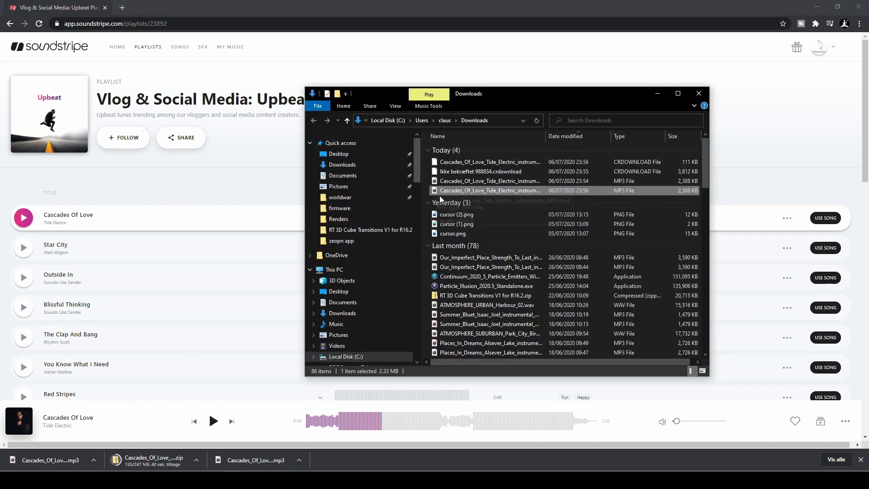
Step: Switch to DaVinci Resolve, place the licensed Cascades Of Love MP3 at the start of audio track 3 and lower its volume during playback
drag(396, 333, 184, 422)
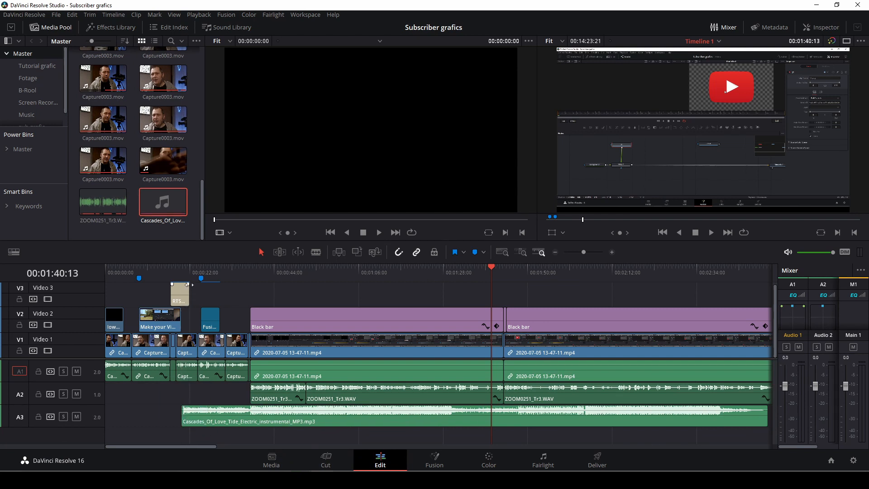
click(190, 278)
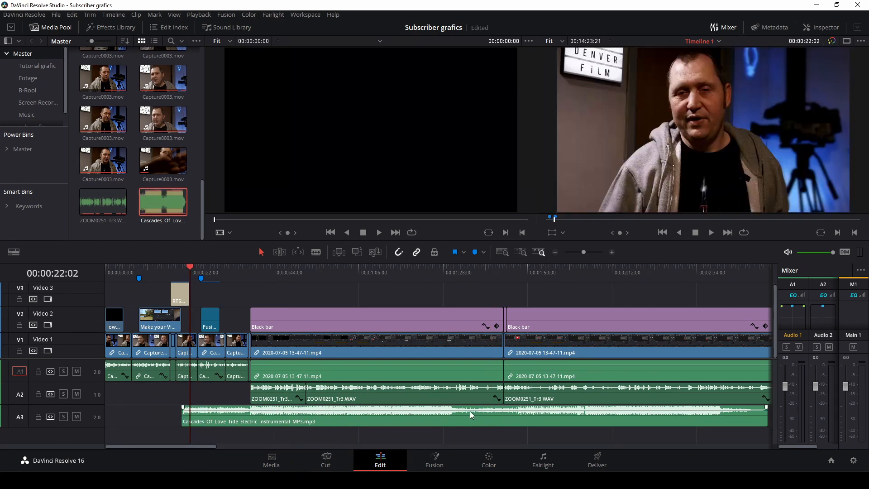
drag(473, 408, 365, 408)
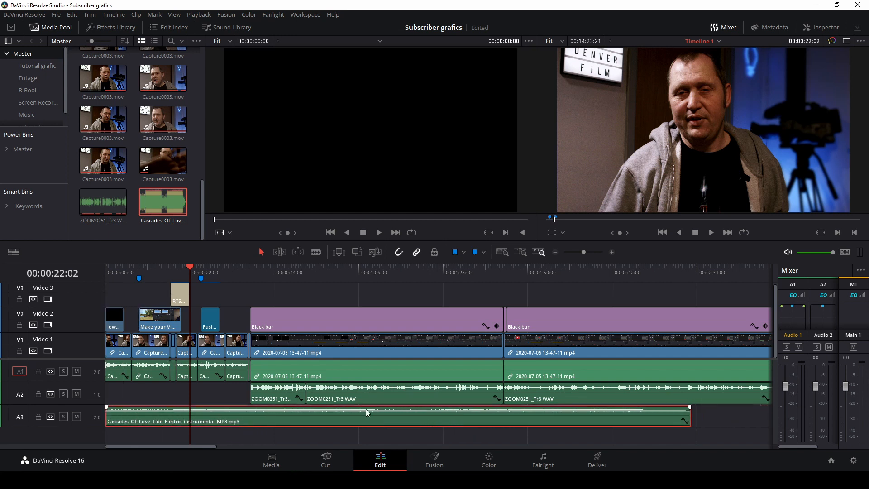
click(105, 278)
key(space)
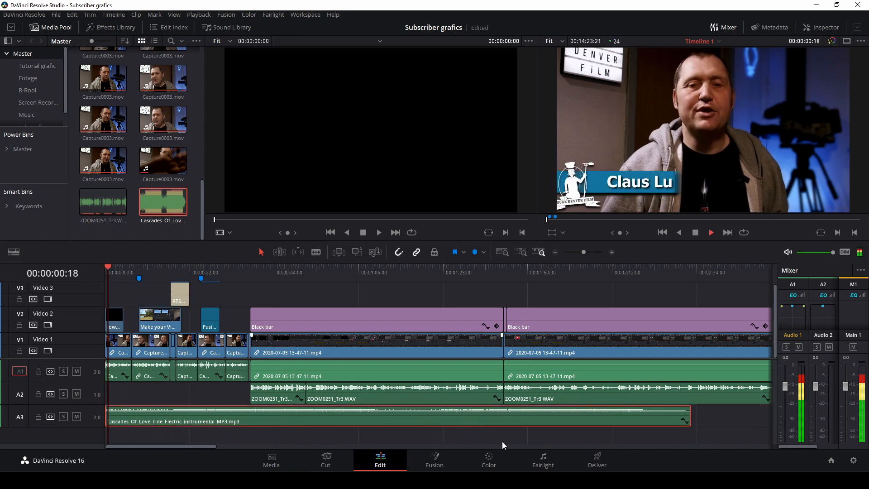
drag(541, 410, 541, 412)
key(space)
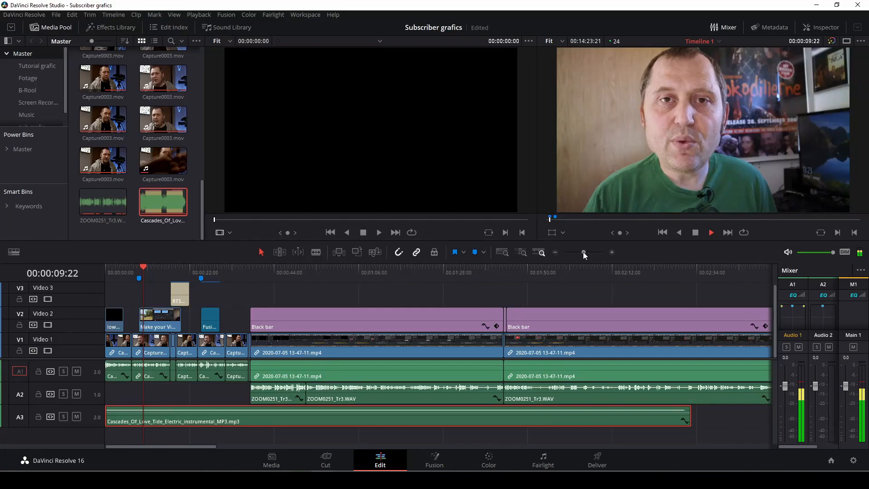
Step: Play the passage from the last intro clips into the first screen recording to check the music against the speech
drag(583, 251, 580, 252)
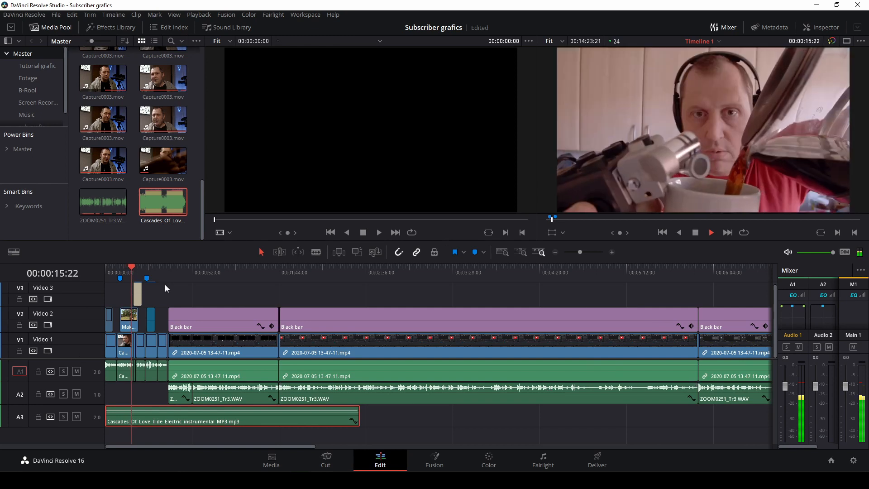
key(space)
click(163, 276)
key(space)
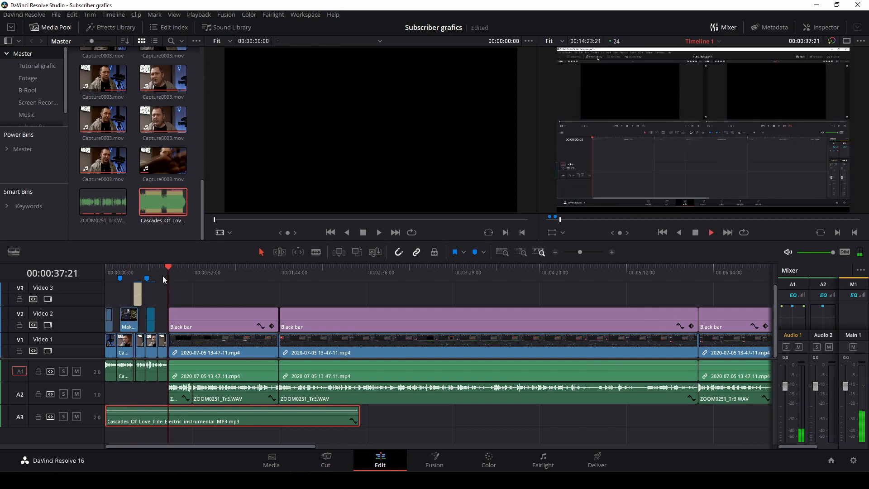
click(159, 275)
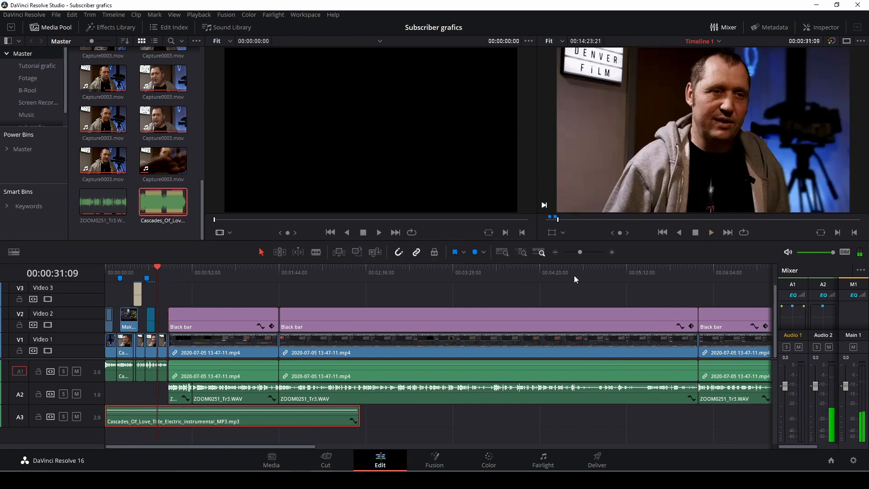
drag(583, 252, 584, 252)
key(space)
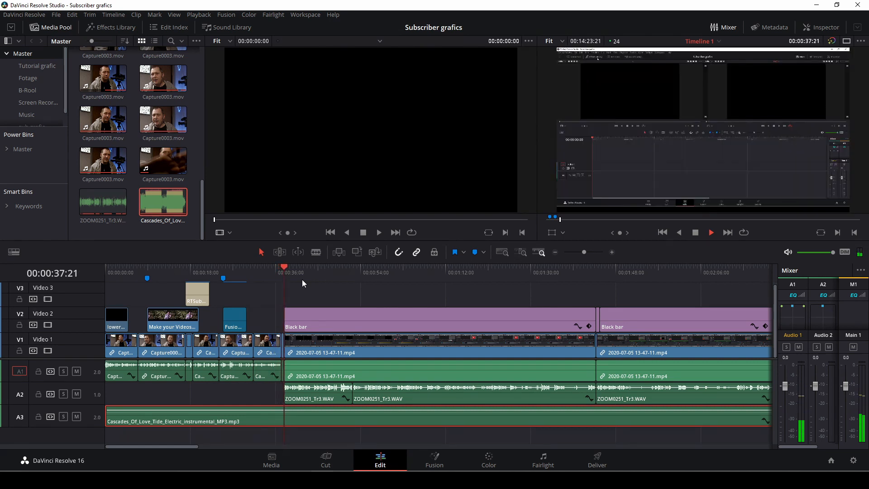
key(space)
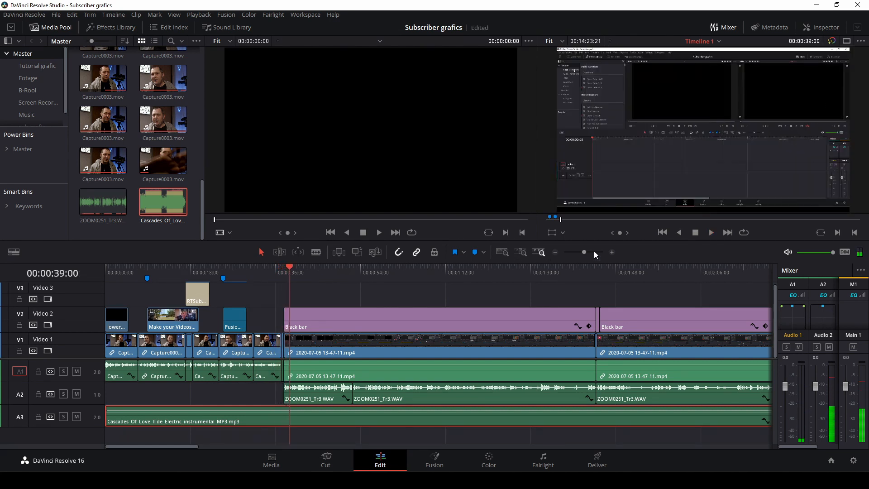
Step: Replay the cut into the first screen recording, then open the options of the short clip at 00:00:37:08 just before it
drag(584, 252, 591, 251)
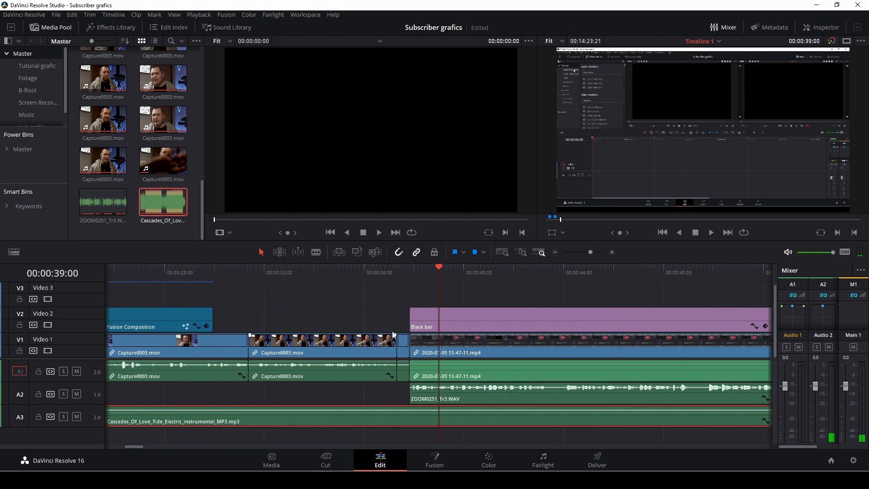
click(397, 279)
key(space)
key(space)
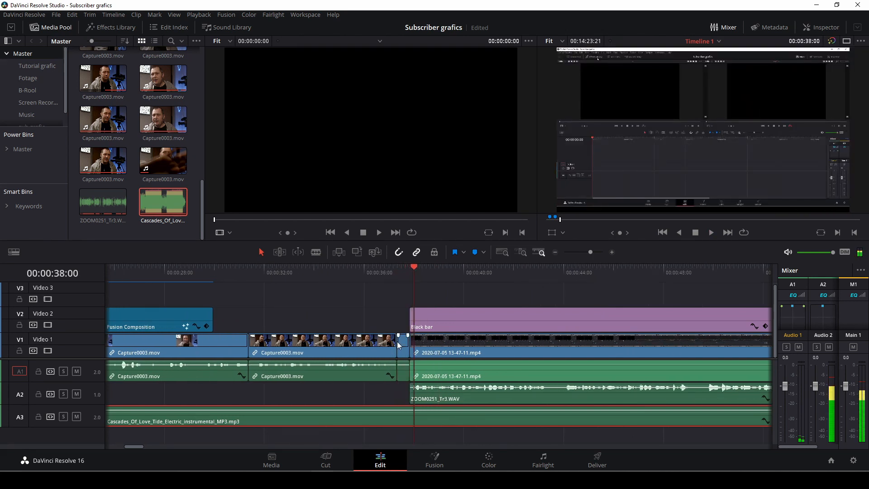
drag(414, 268, 399, 273)
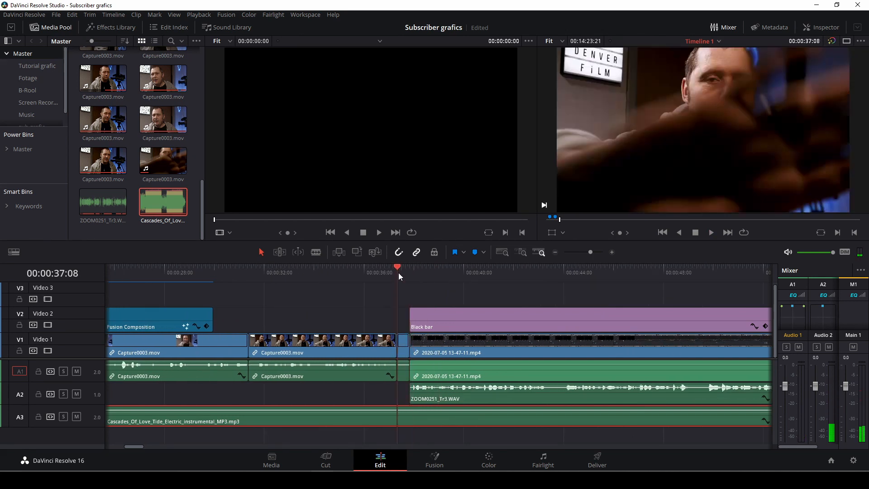
click(404, 344)
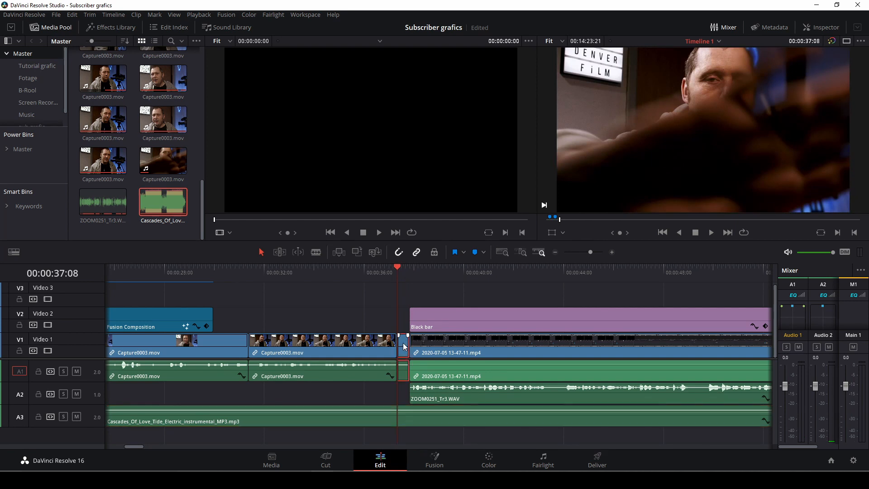
right_click(404, 347)
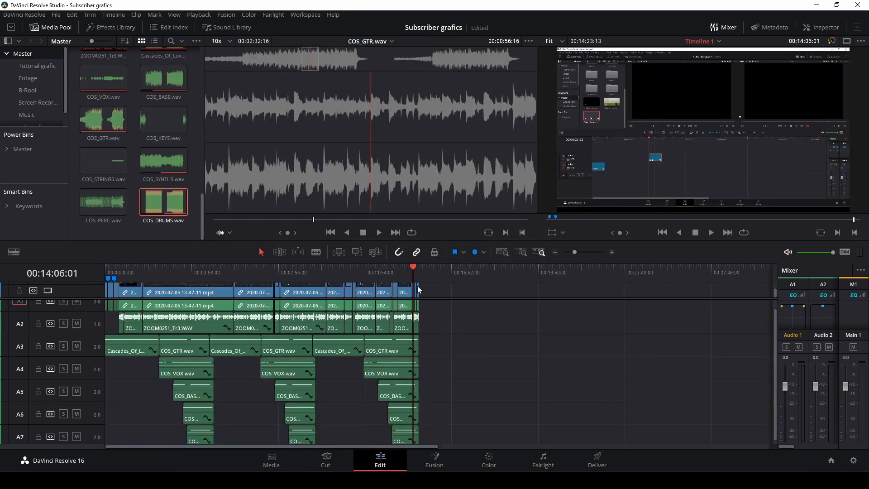
Step: Play the timeline from its start and from the first changeover between the MP3 and the guitar stem on audio track 3
drag(414, 267, 73, 322)
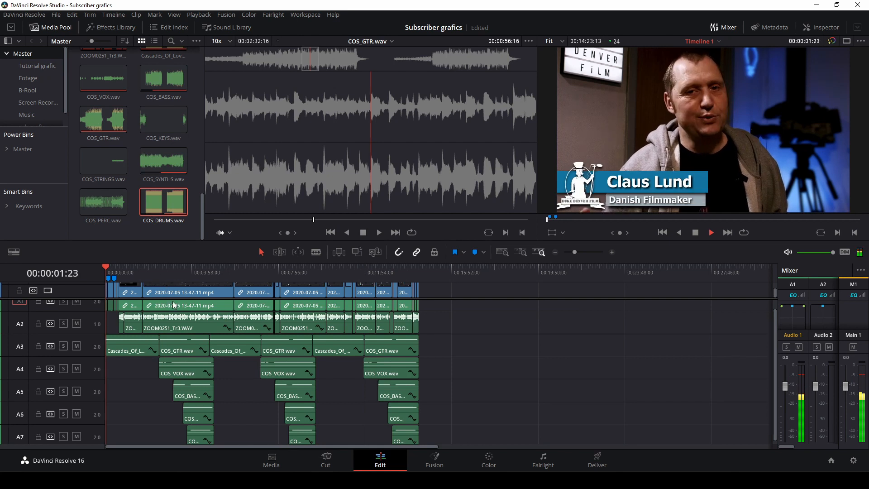
click(157, 271)
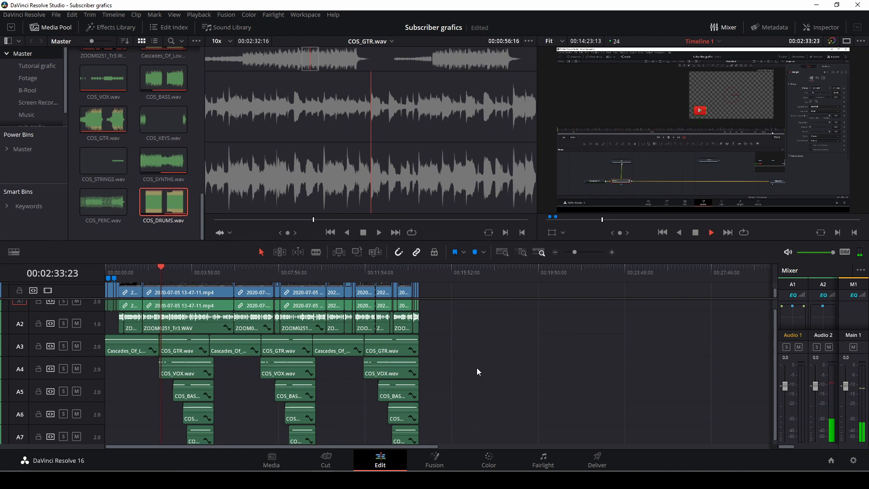
key(space)
Step: Combine all music and stem clips from audio track 3 downwards into one compound clip named Music
drag(458, 343, 102, 451)
right_click(287, 345)
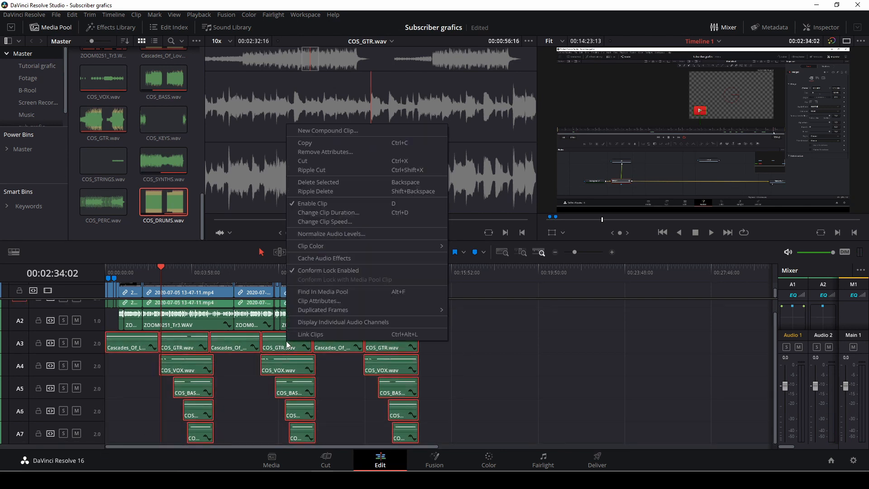
click(321, 130)
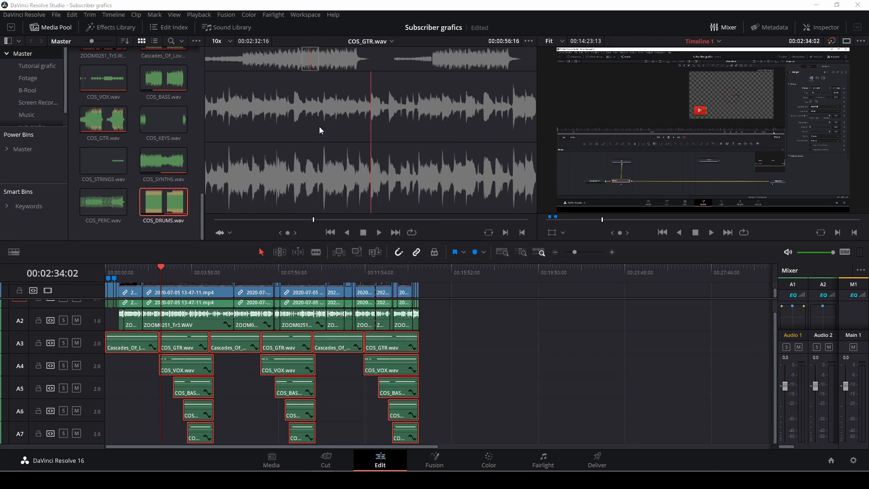
key(BackSpace)
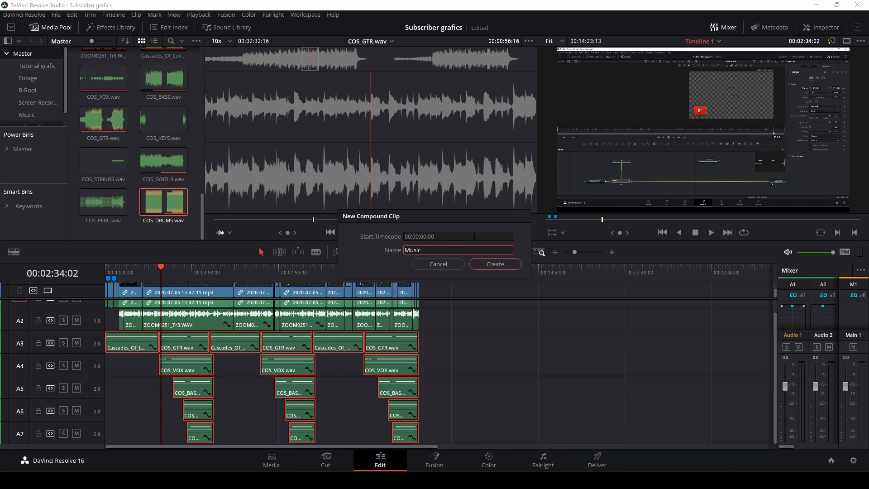
click(495, 265)
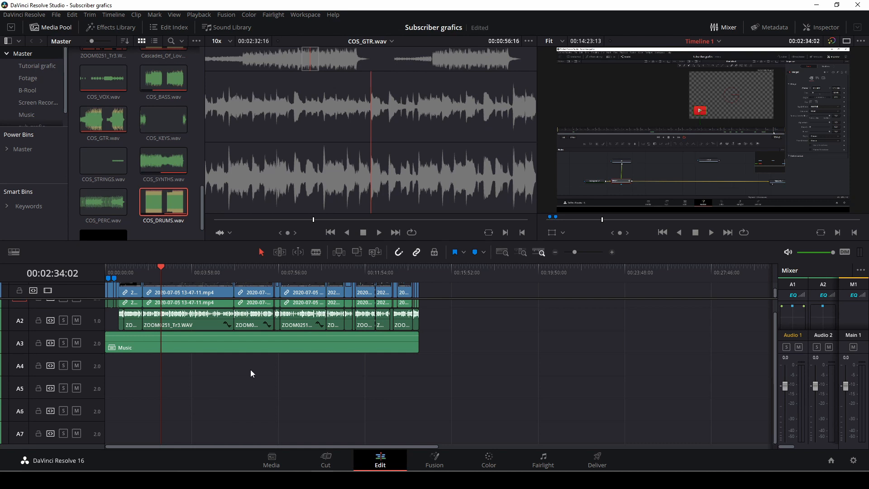
Step: Play a short passage near 00:01:46 to check how the Music compound clip sounds with the narration
click(151, 267)
key(space)
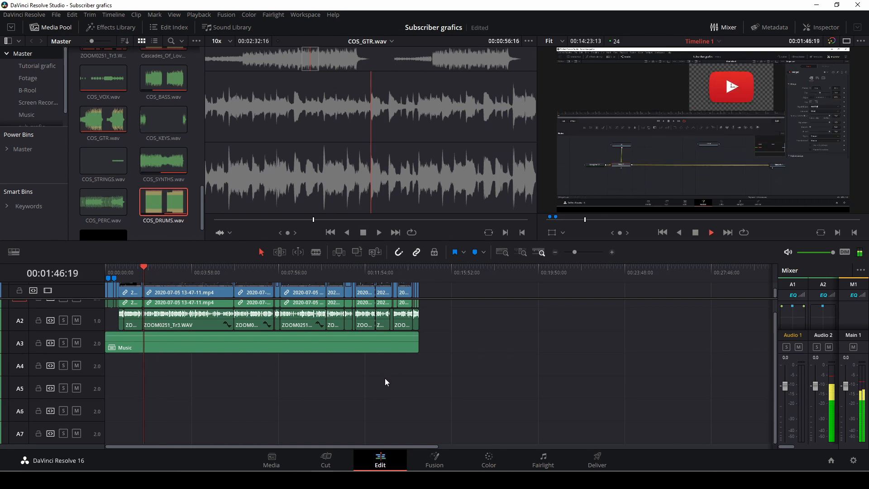
key(space)
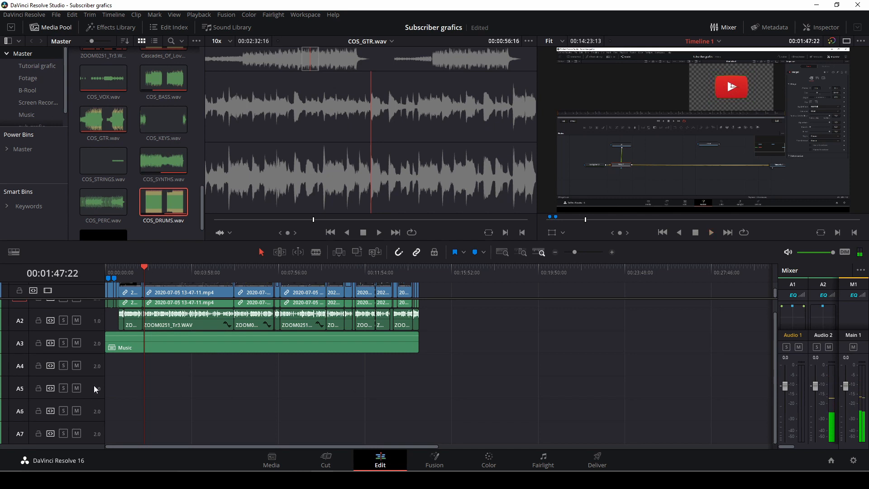
Step: Delete all empty tracks from the timeline
right_click(120, 368)
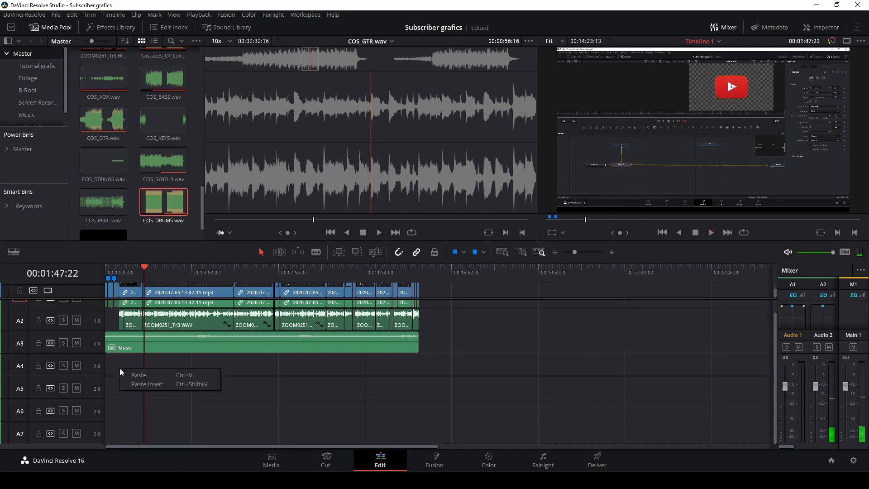
right_click(85, 362)
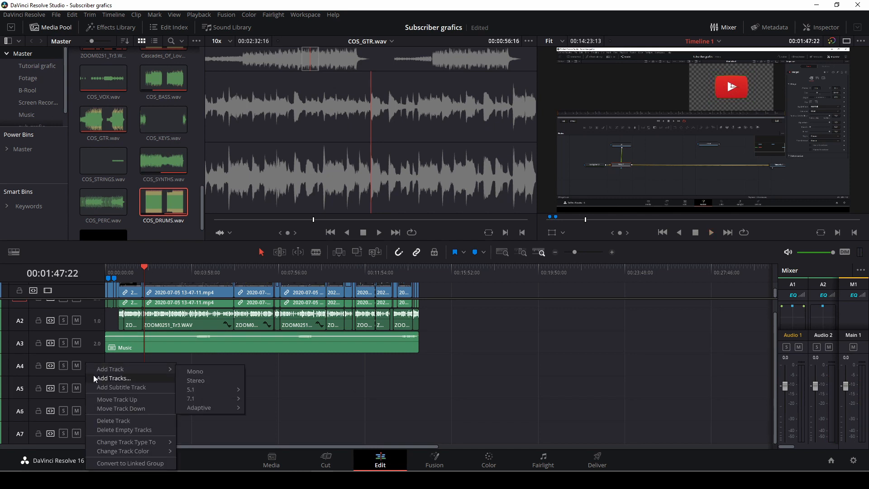
click(119, 430)
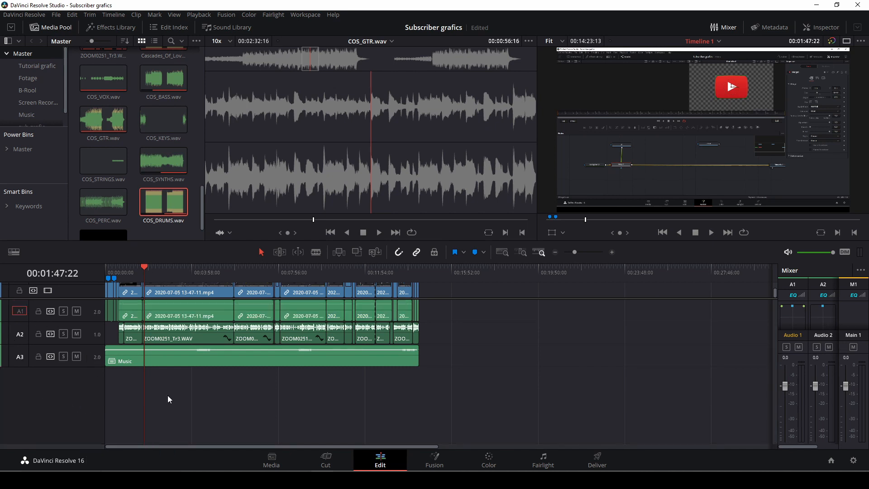
Step: Return the playhead to the timeline start, switch to the Fairlight page and widen the mixer to include the Audio 3 strip
drag(148, 274, 96, 268)
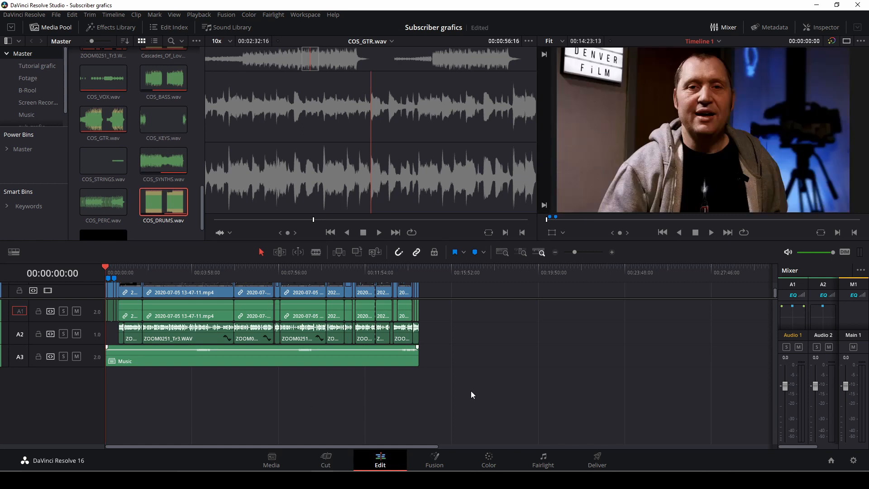
click(543, 459)
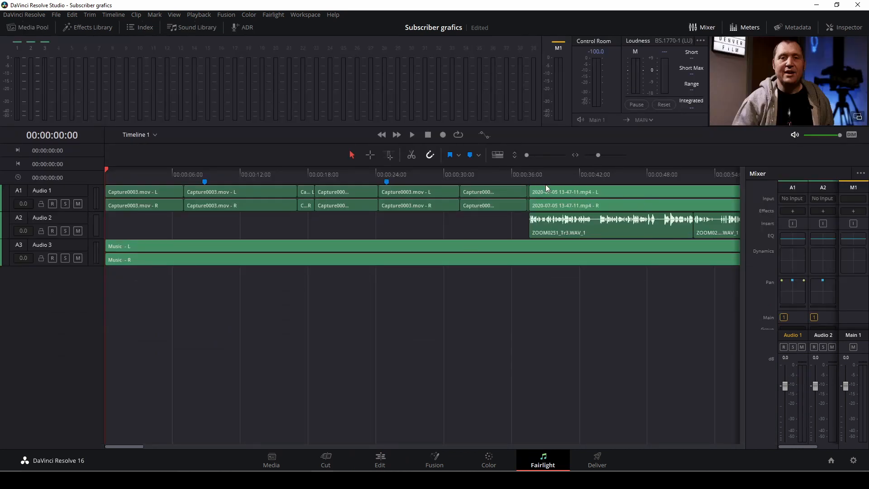
drag(744, 321, 713, 324)
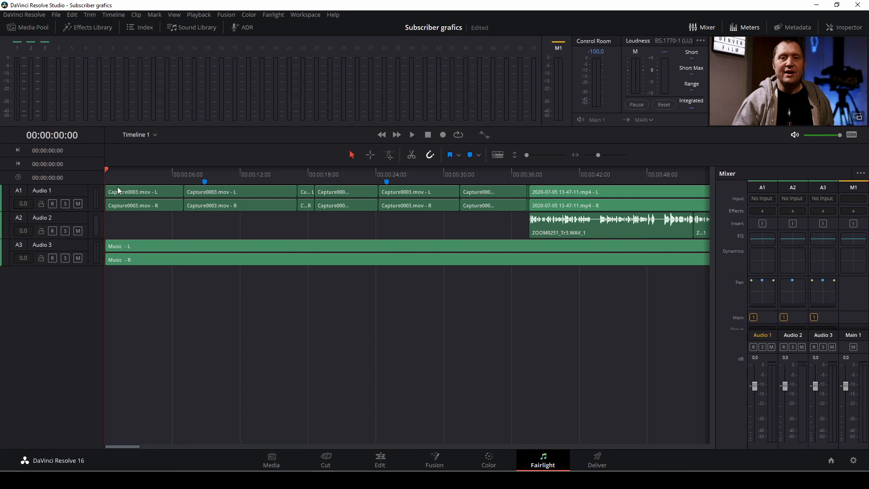
Step: Mute Audio 2 and Audio 3, then play the timeline from its start to listen to Audio 1 alone
key(space)
key(space)
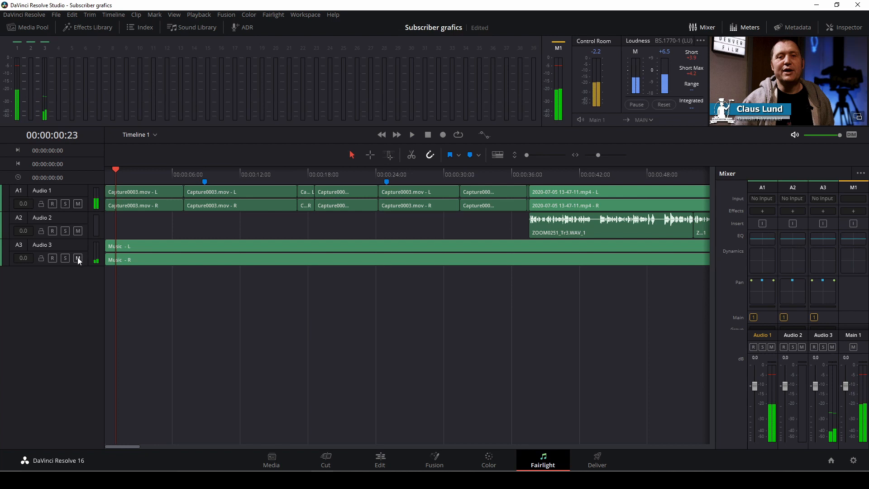
click(78, 258)
click(78, 231)
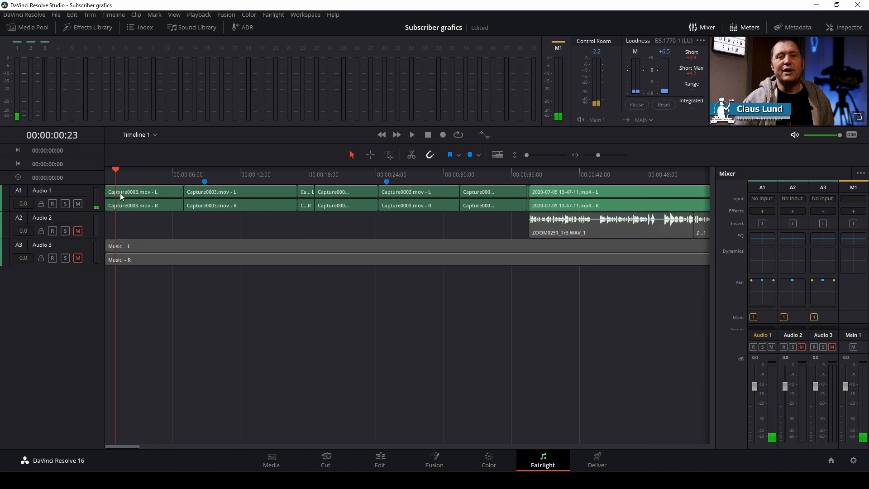
drag(115, 170, 107, 172)
key(space)
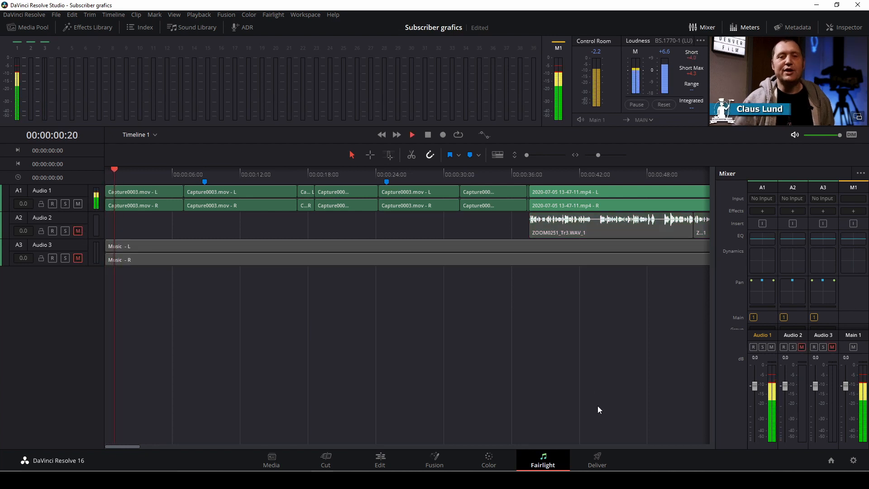
Step: Stop playback, return to the timeline start, and in Audio 1's equalizer enable Band 1 at about 99 Hz and Band 6 at about 13.7 kHz
key(space)
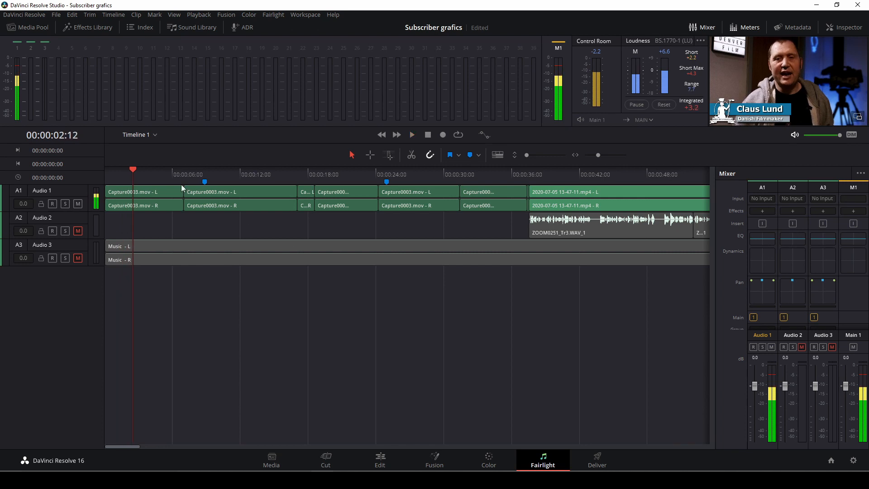
key(Home)
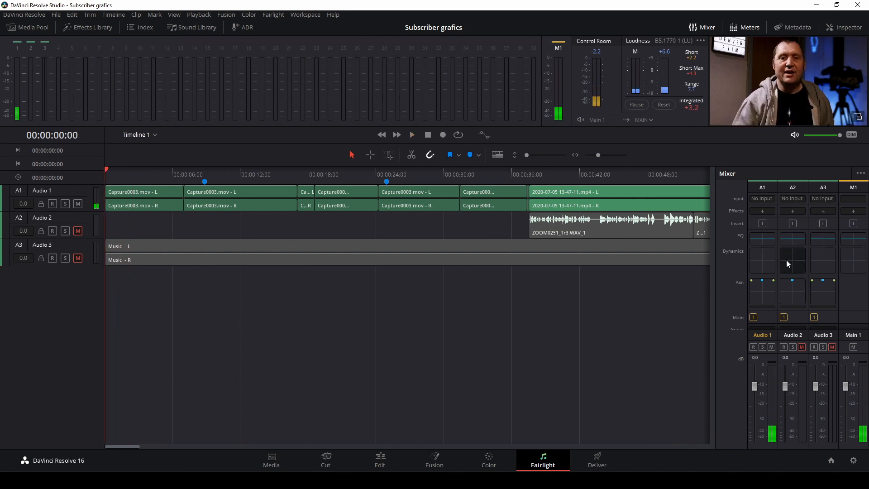
double_click(760, 240)
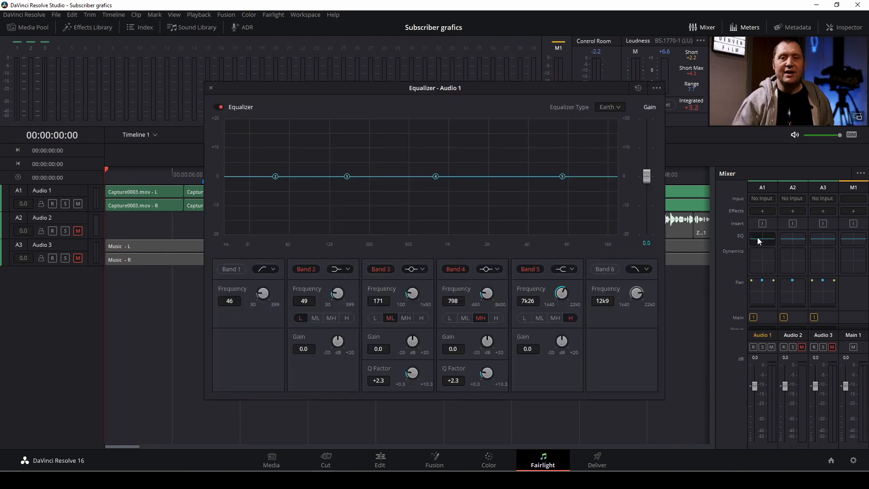
click(231, 269)
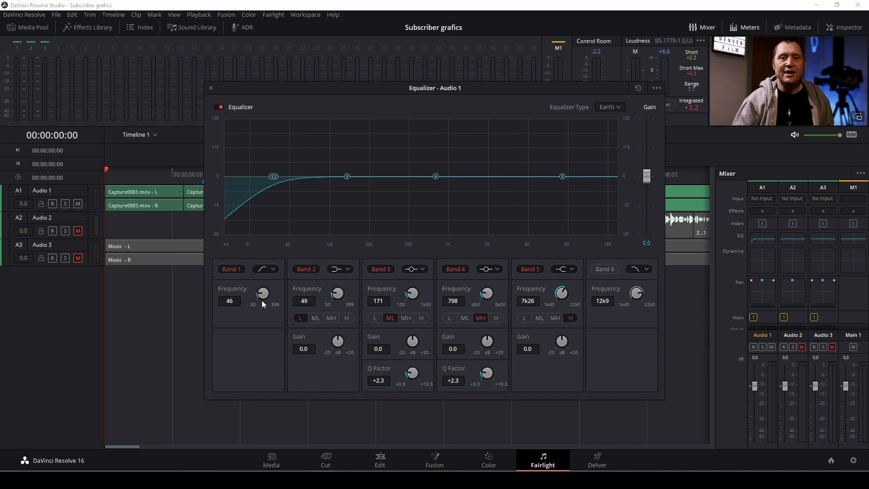
drag(263, 292, 302, 298)
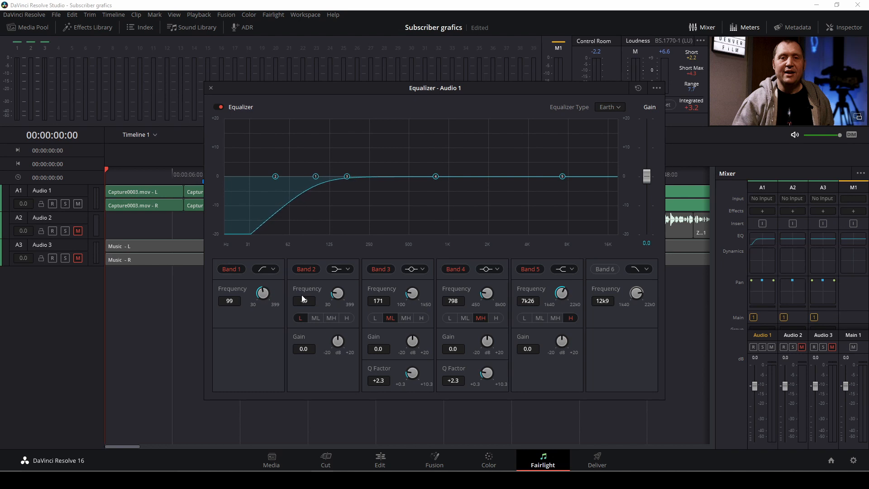
click(604, 269)
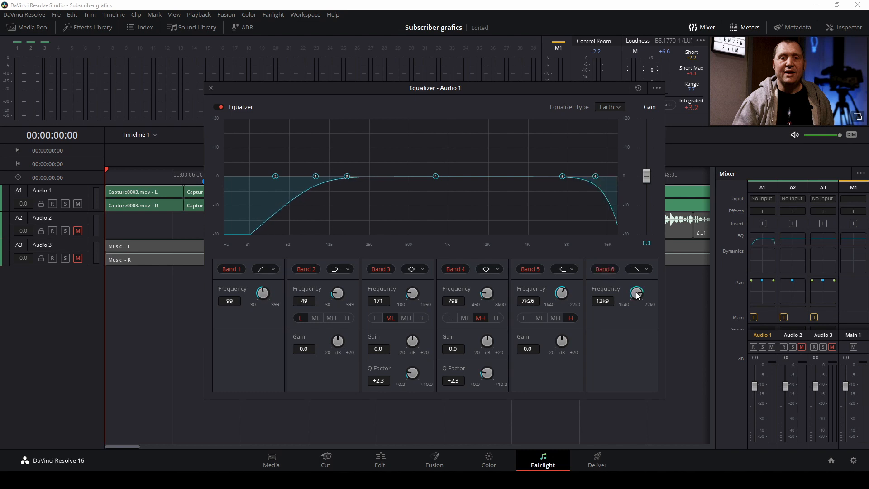
drag(637, 296, 639, 297)
Step: During playback, sweep a boosted Band 3 with a Q factor of 10.3 to about 425 Hz and cut it to about -4.5 dB
drag(412, 374, 579, 406)
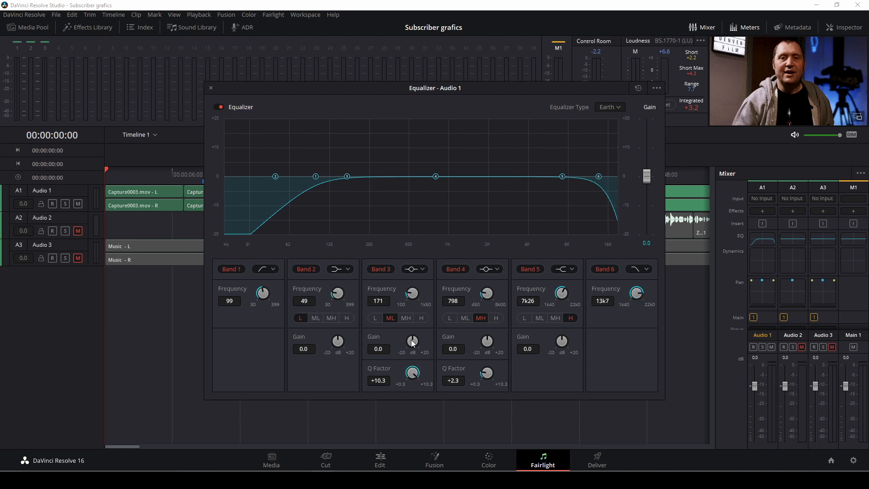
key(space)
drag(412, 344, 465, 291)
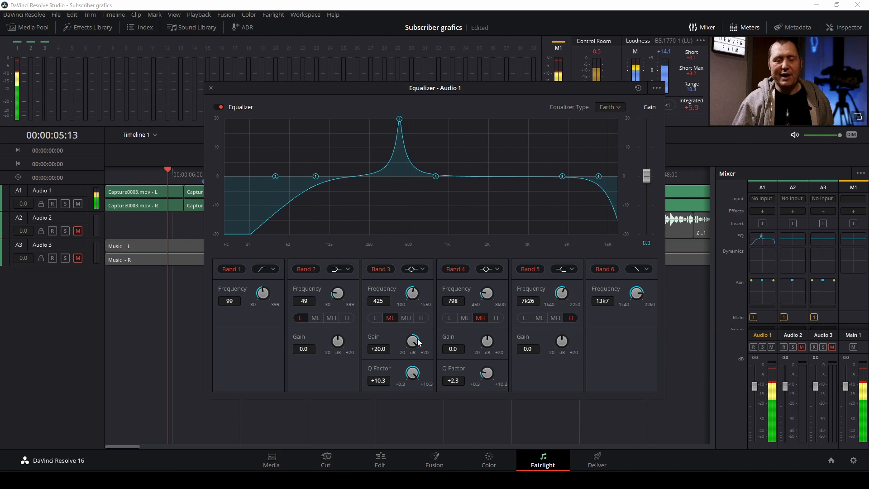
drag(418, 343, 321, 361)
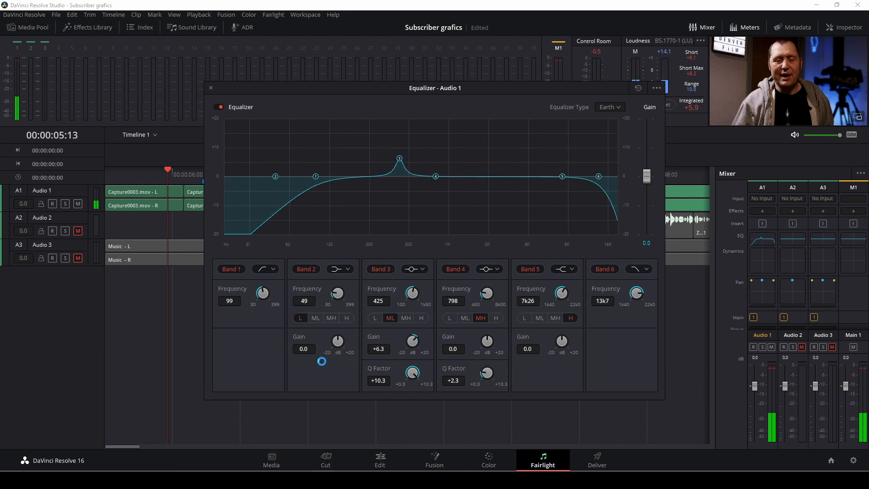
drag(384, 353, 433, 344)
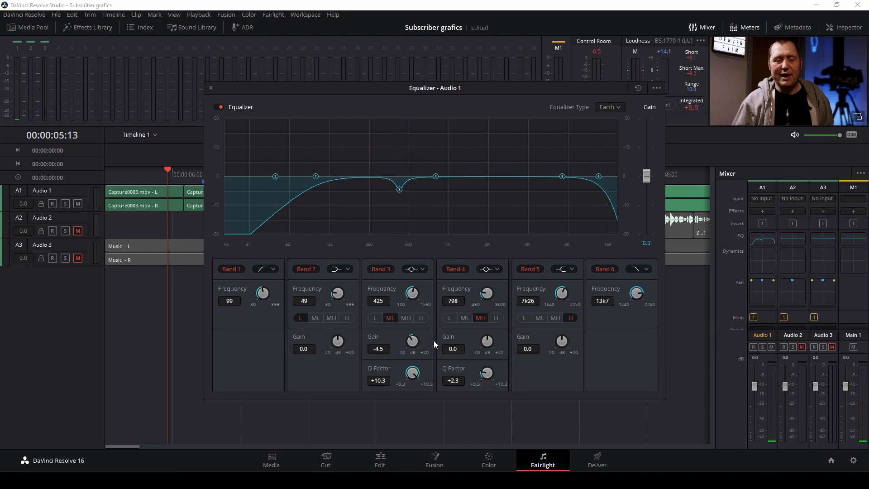
Step: Set Band 4 to a Q factor of 10.3 and about -3.4 dB at 1.36 kHz, then compare with the equalizer bypassed
drag(514, 378, 566, 355)
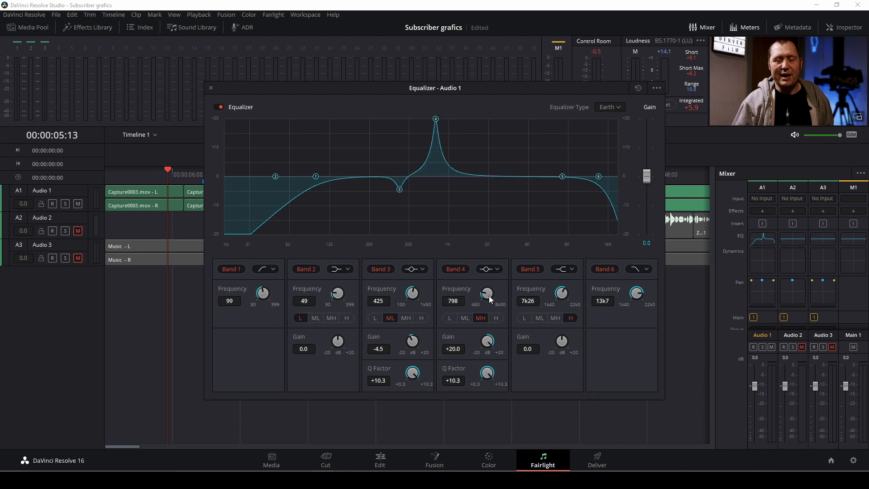
drag(486, 294, 523, 294)
drag(488, 340, 409, 361)
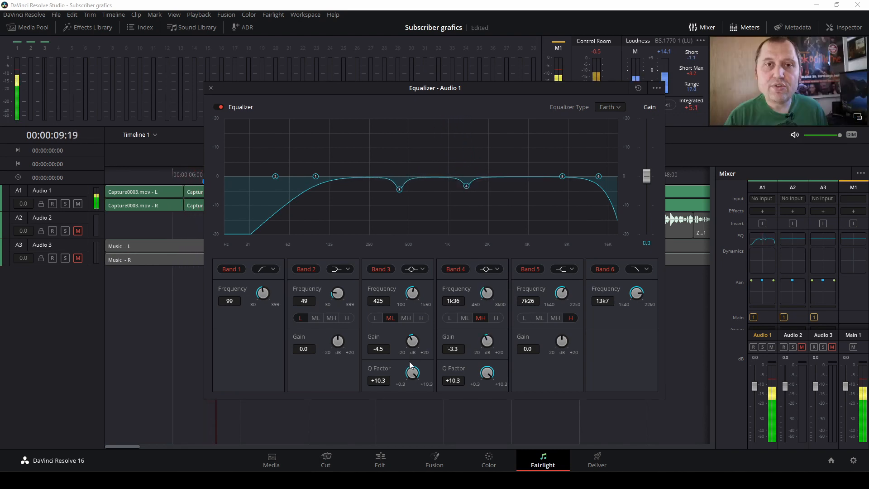
click(220, 108)
click(222, 108)
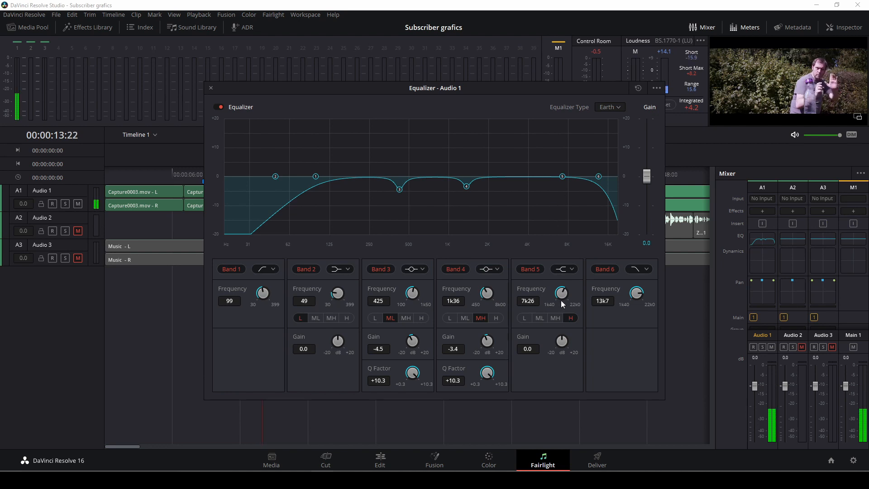
Step: Set Band 5 to about -4 dB at 3.76 kHz and raise the equalizer's overall gain to about 4.3 dB
drag(562, 176, 524, 187)
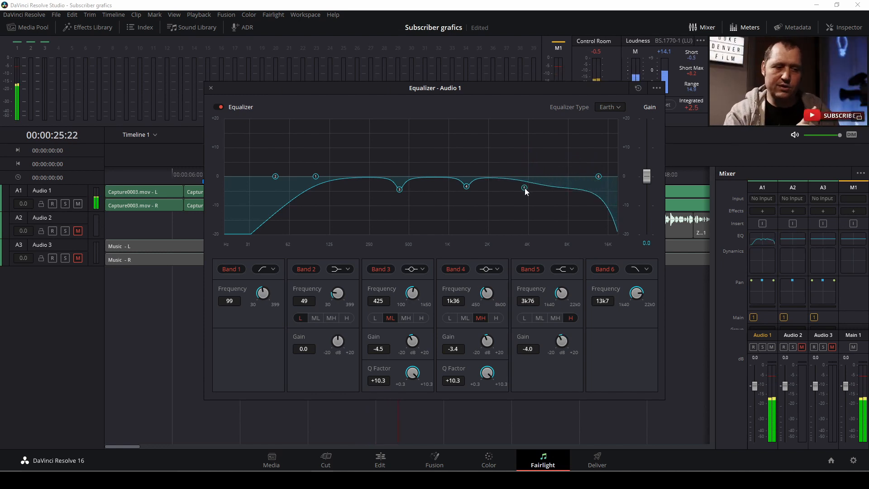
drag(646, 176, 646, 167)
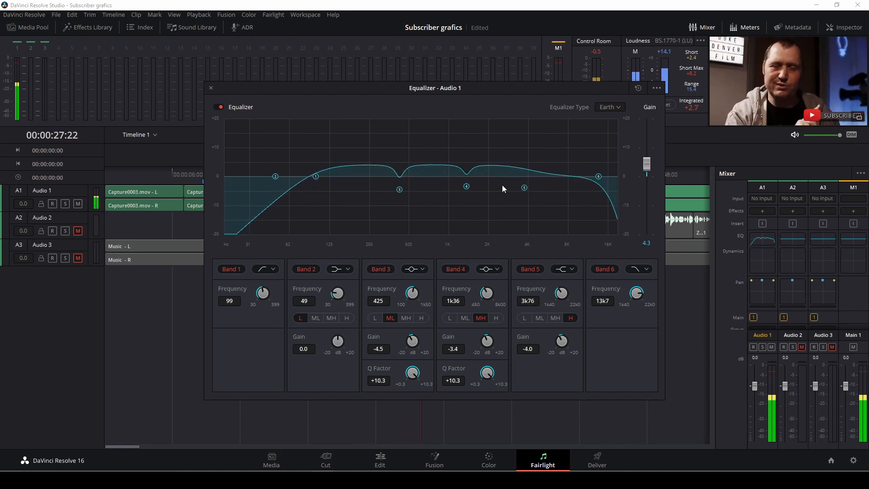
Step: Deepen Band 4 to about -6 dB at 1.33 kHz, Band 3 to -6.3 dB at 404 Hz and Band 5 to -7.1 dB, then close the equalizer
drag(466, 186, 464, 194)
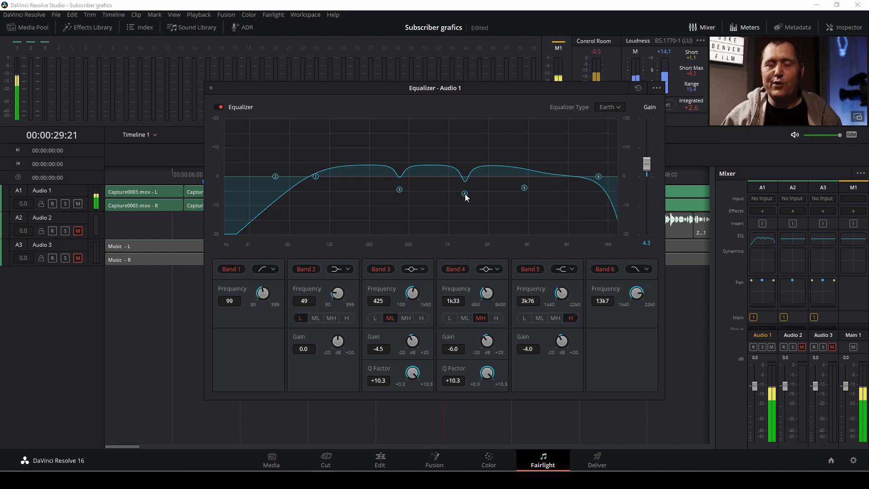
drag(399, 189, 398, 199)
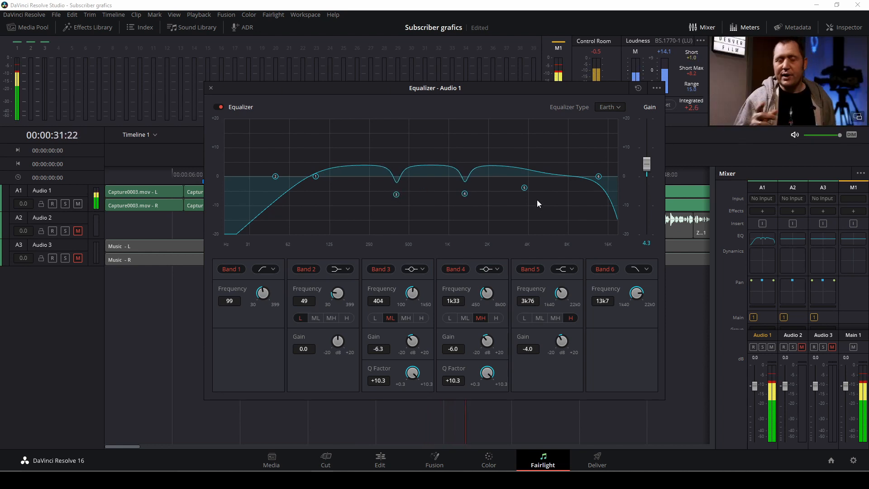
drag(526, 188, 525, 199)
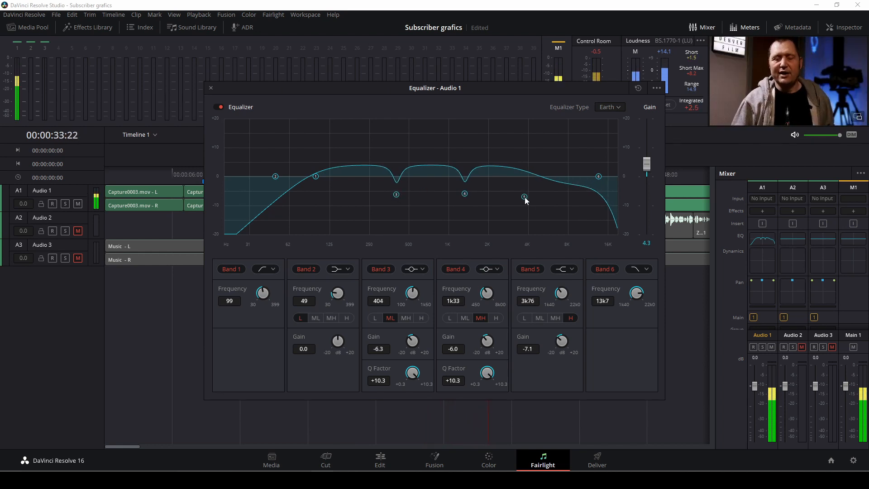
click(211, 89)
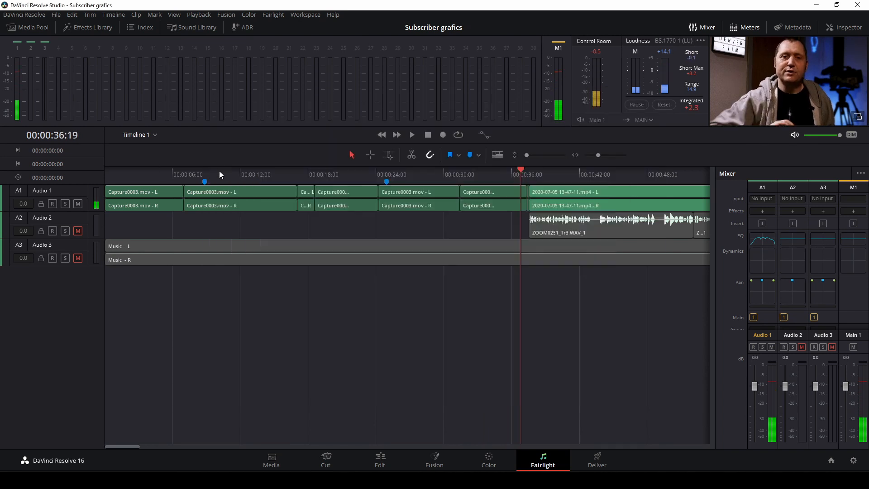
Step: Play Audio 1 from the timeline start with its Dynamics open and enable the Limiter with a threshold of about -8.4 dB
drag(156, 176, 105, 178)
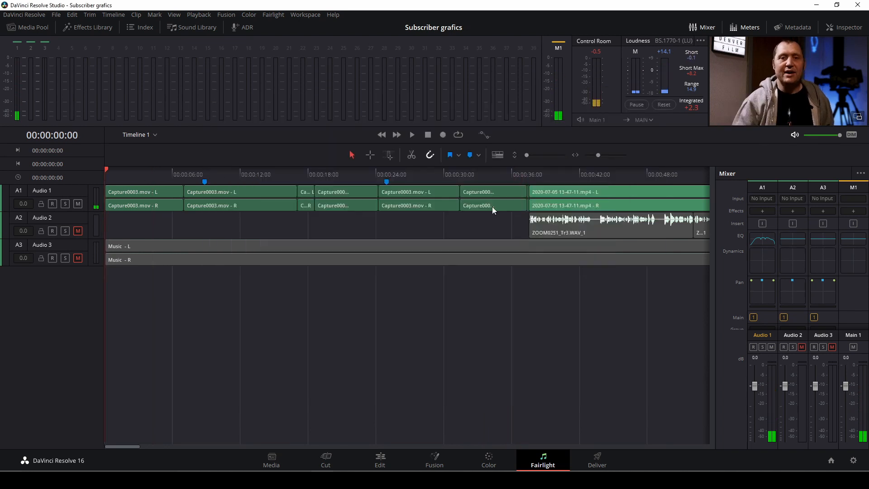
double_click(763, 261)
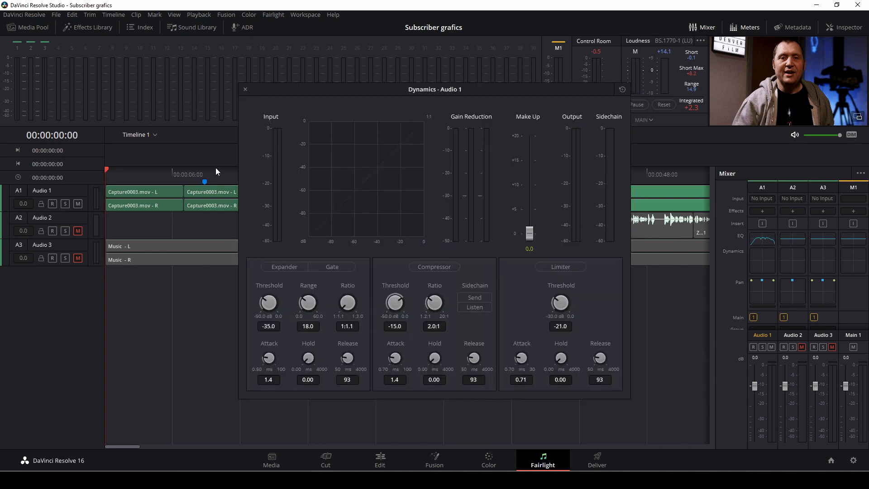
key(space)
click(560, 268)
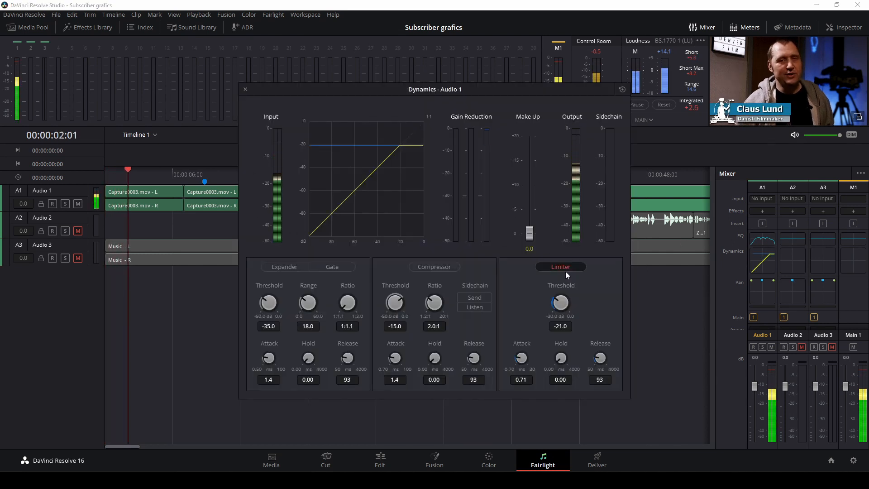
drag(563, 304, 615, 303)
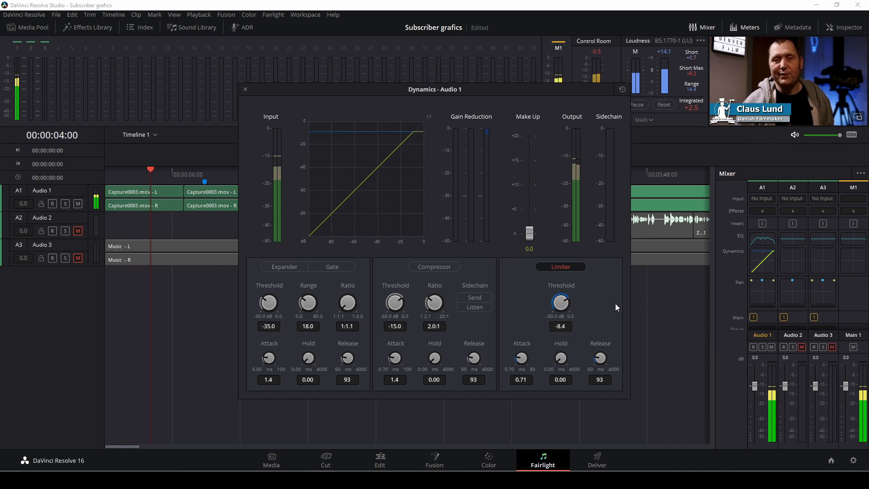
Step: Enable Audio 1's Compressor, raise the make-up gain to about 1.9 dB and close the Dynamics window
click(431, 267)
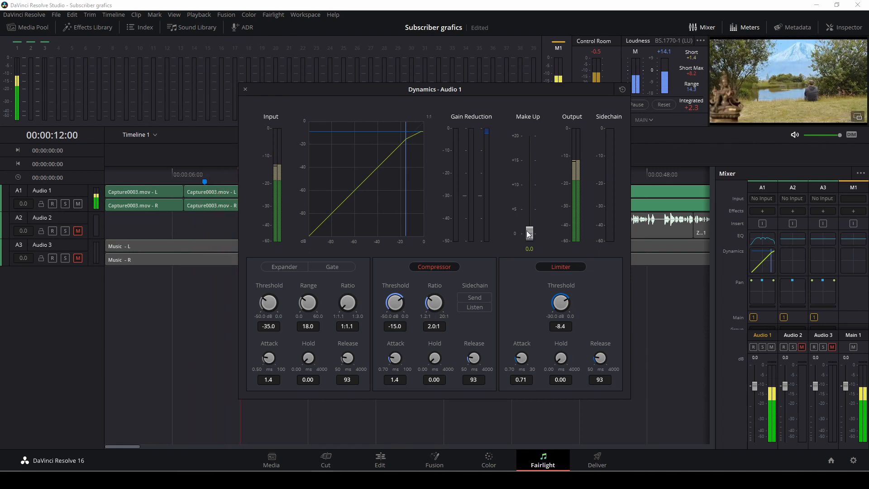
drag(529, 238, 530, 229)
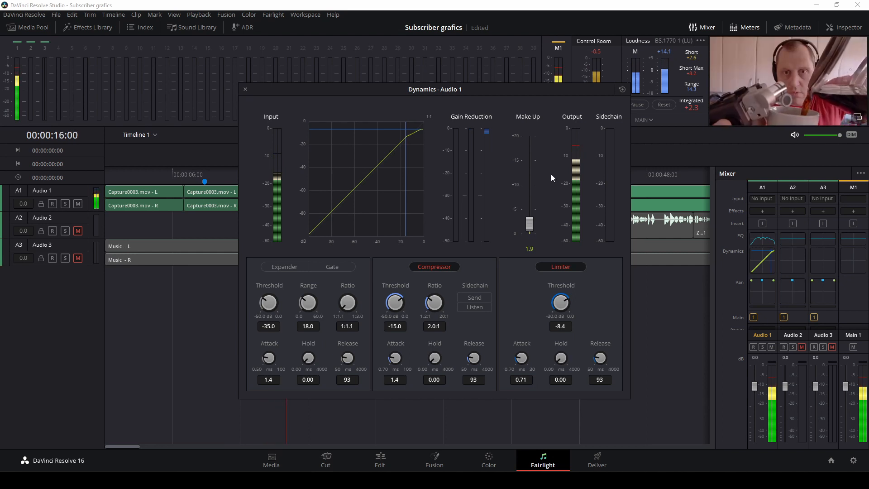
click(245, 90)
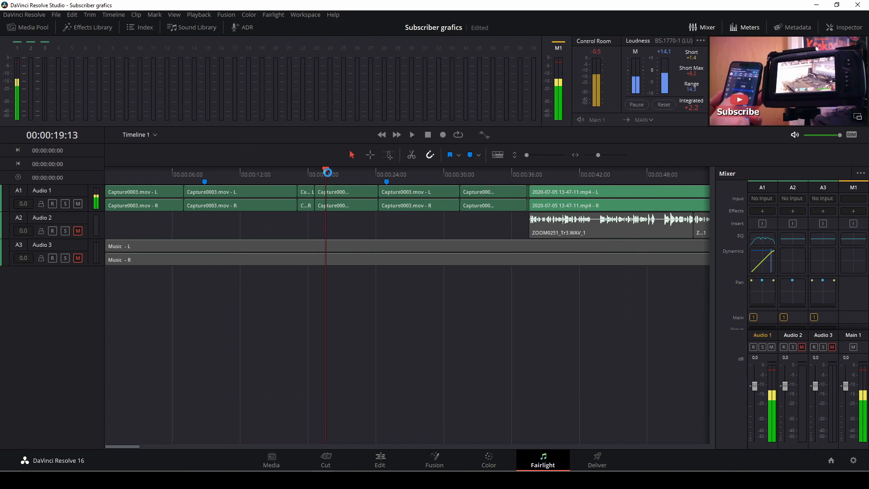
Step: Play the opening seconds of the timeline from the start to hear the processed Audio 1 track
drag(324, 173, 98, 173)
key(space)
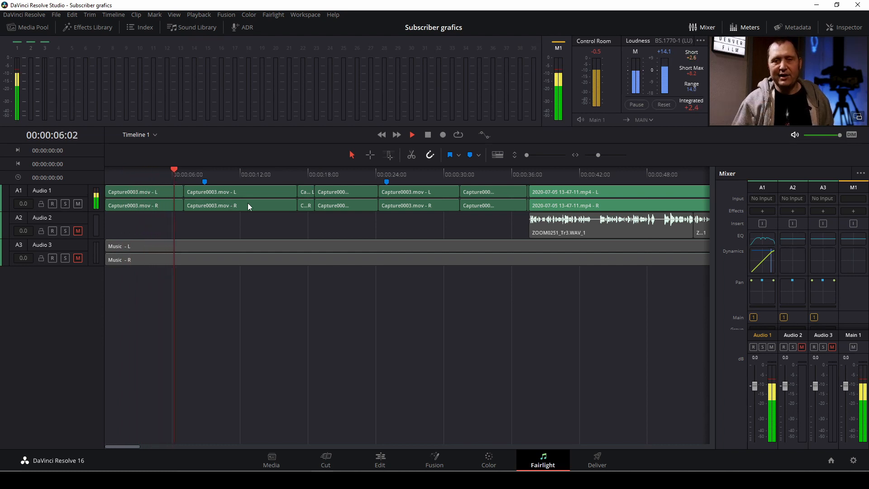
key(space)
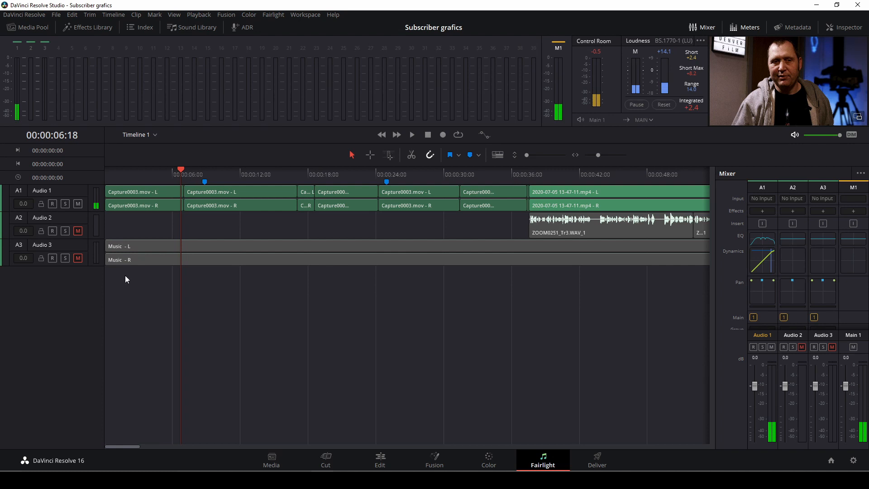
Step: Unmute Audio 2 and start playback just before its first ZOOM0251 clip, at about 00:00:36:03
click(78, 230)
click(514, 170)
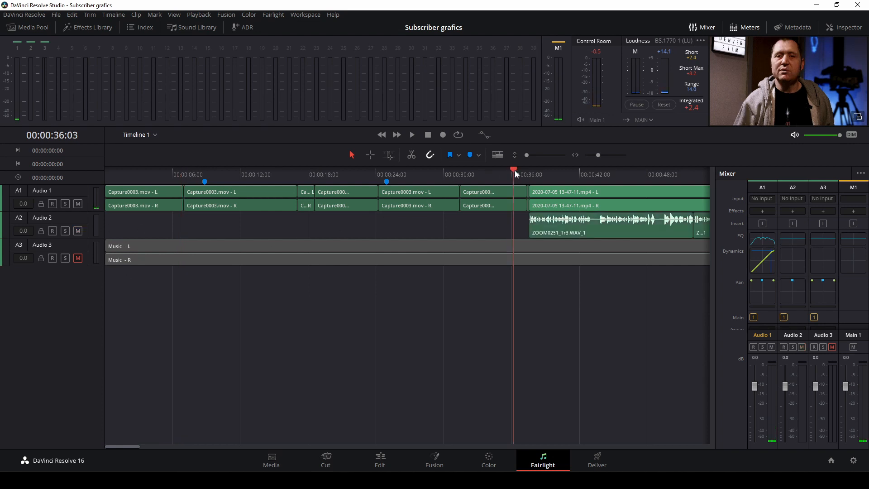
key(space)
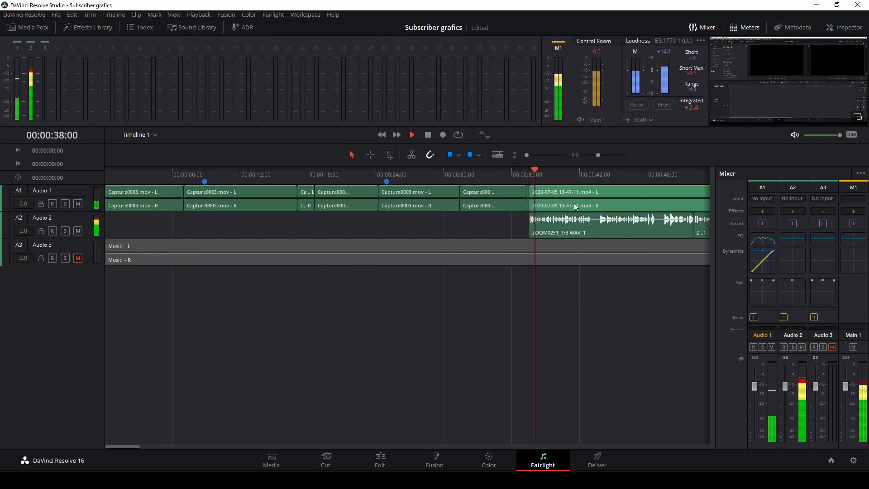
Step: In Audio 2's equalizer, enable Band 1 at about 97 Hz and Band 6 at about 14.3 kHz
click(791, 239)
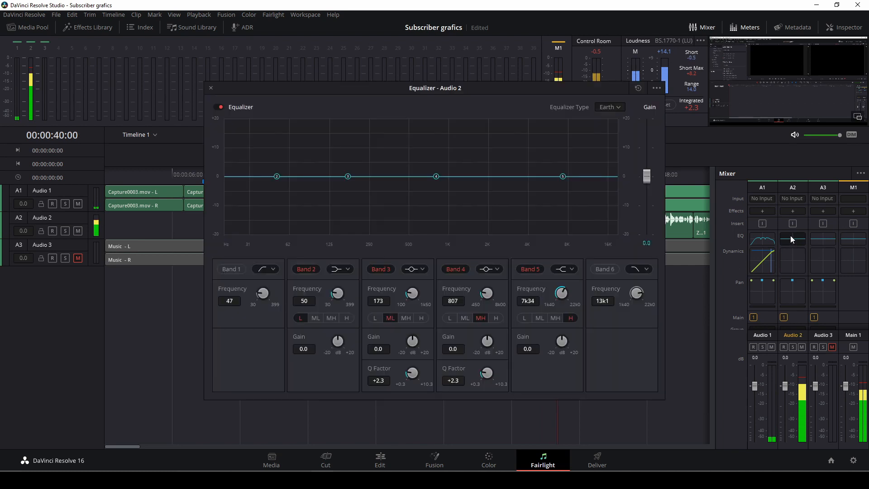
click(235, 269)
drag(261, 294, 300, 297)
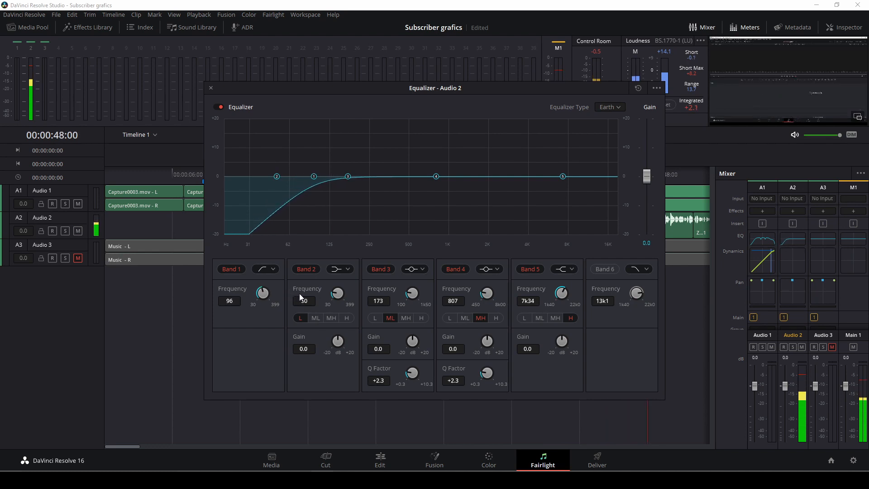
click(602, 269)
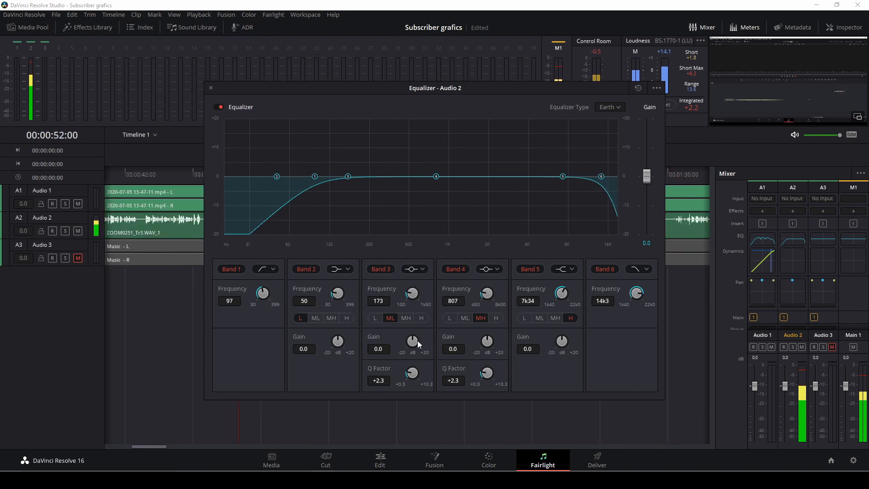
Step: Cut Band 3 of Audio 2's equalizer to about -3.2 dB at 355 Hz with a Q factor of 10.3, finding the frequency with a full boost
drag(415, 341, 506, 341)
drag(415, 373, 572, 375)
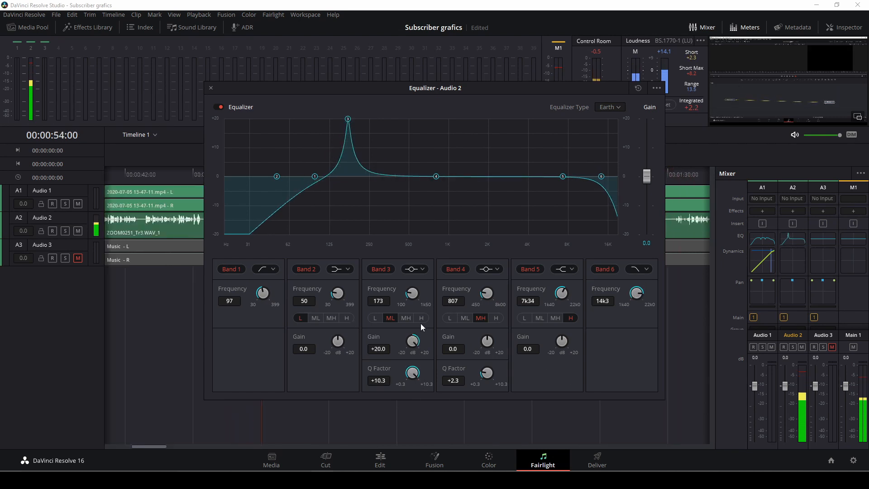
drag(411, 294, 457, 296)
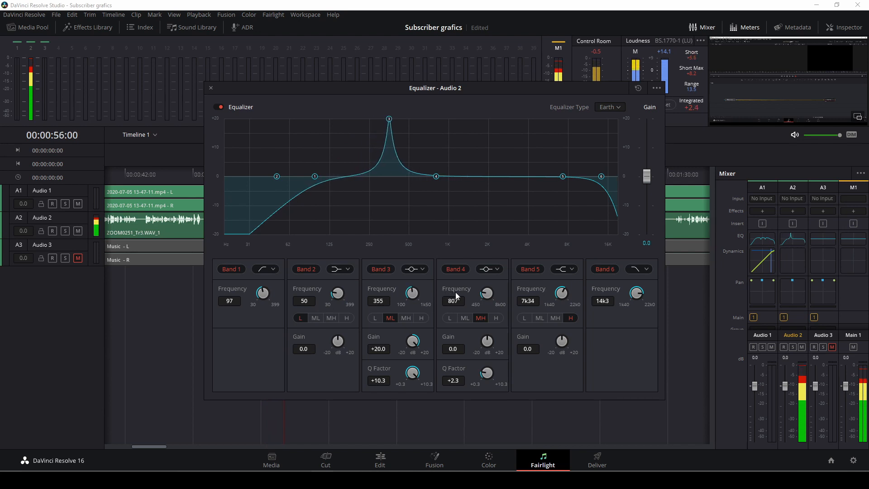
drag(426, 339, 330, 367)
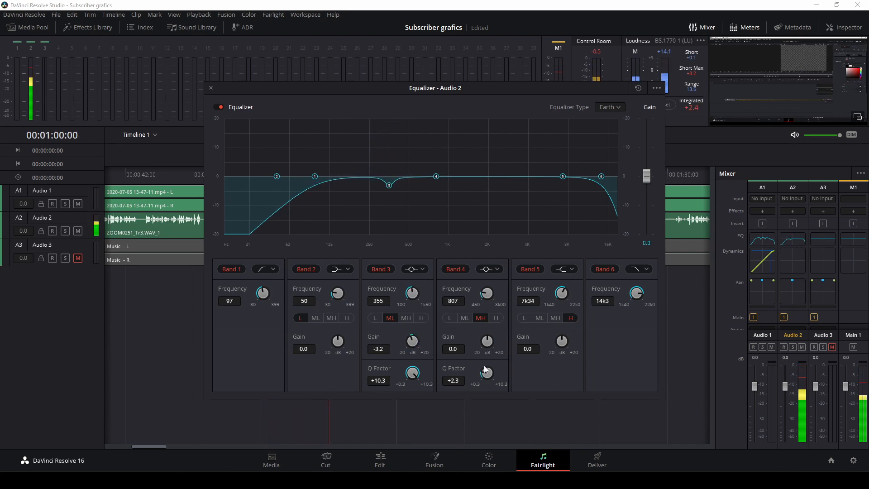
Step: Sweep Band 4 at full boost and cut it to about -4.8 dB at 1.49 kHz with a Q factor of 10.3
drag(483, 343, 573, 354)
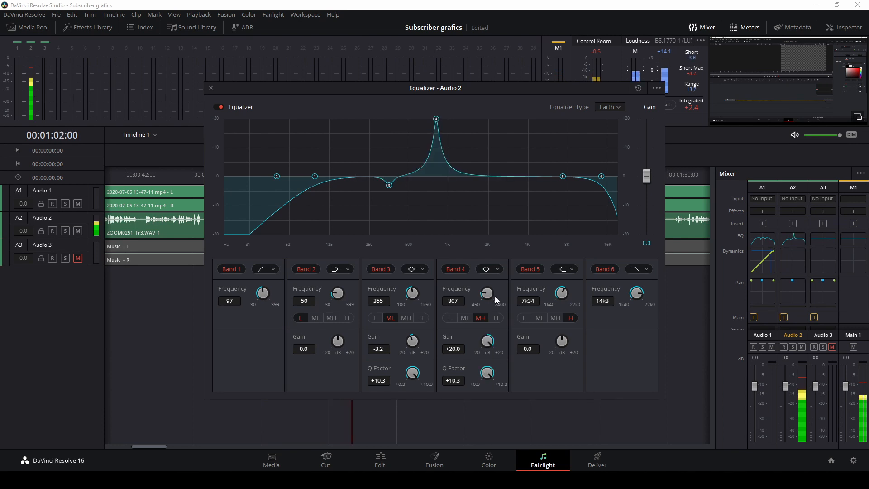
drag(488, 295, 519, 293)
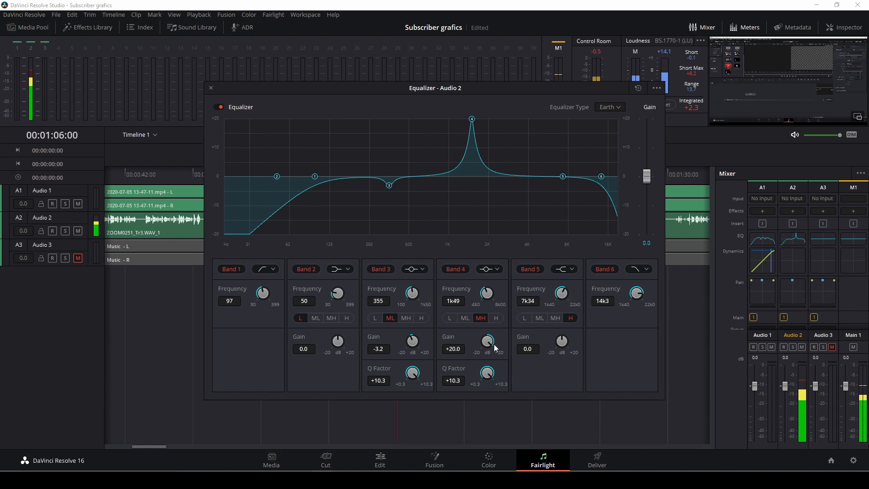
drag(487, 340, 408, 372)
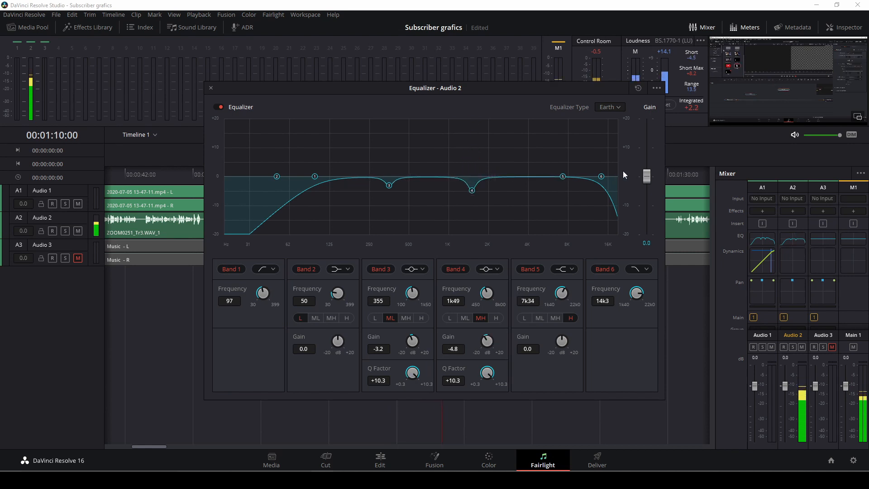
Step: Raise Audio 2's overall equalizer gain to about 2.1 dB, lower Band 5 to about -2.9 dB at 4.77 kHz and close the equalizer
drag(646, 176, 646, 170)
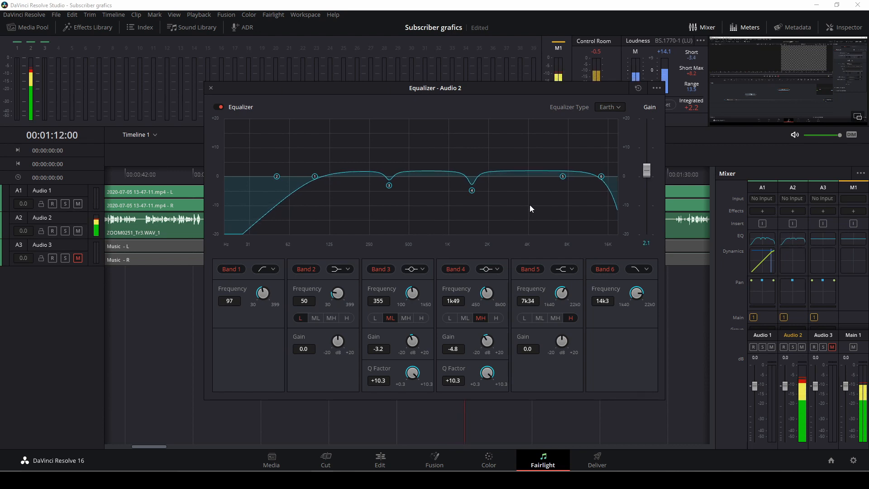
drag(563, 178, 537, 190)
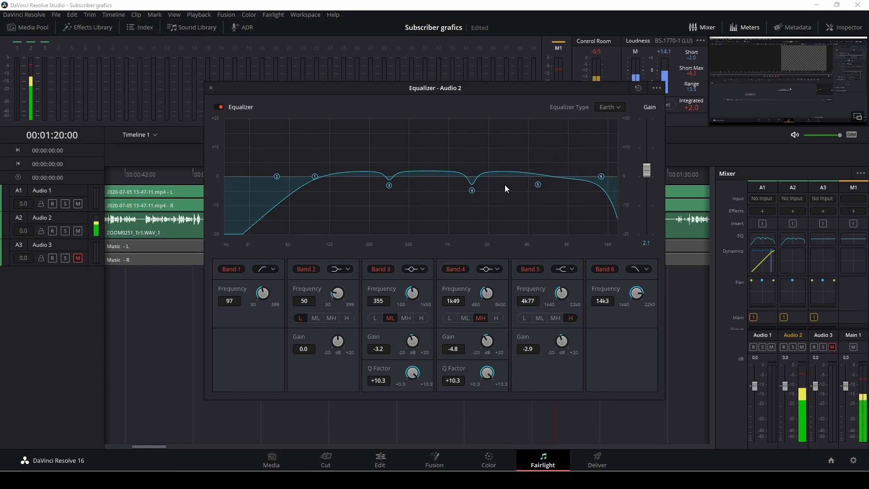
click(211, 89)
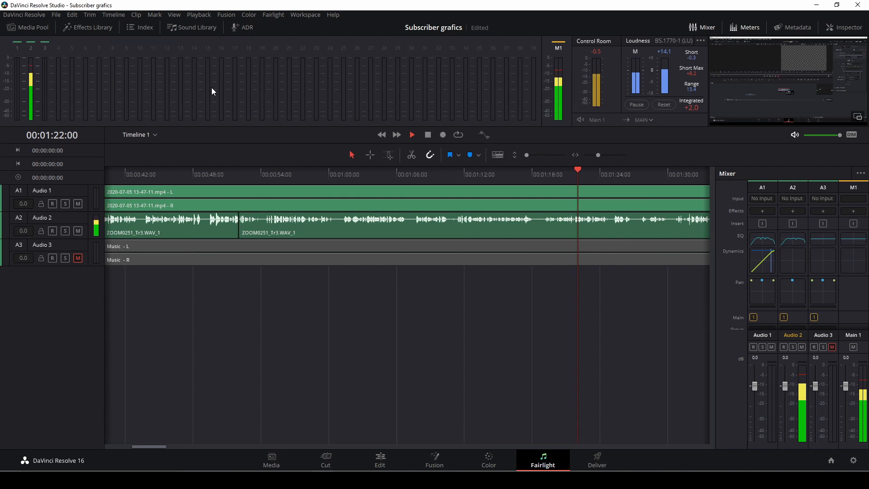
Step: Enable the Limiter in Audio 2's dynamics and set its threshold to about -8.5 dB
click(786, 263)
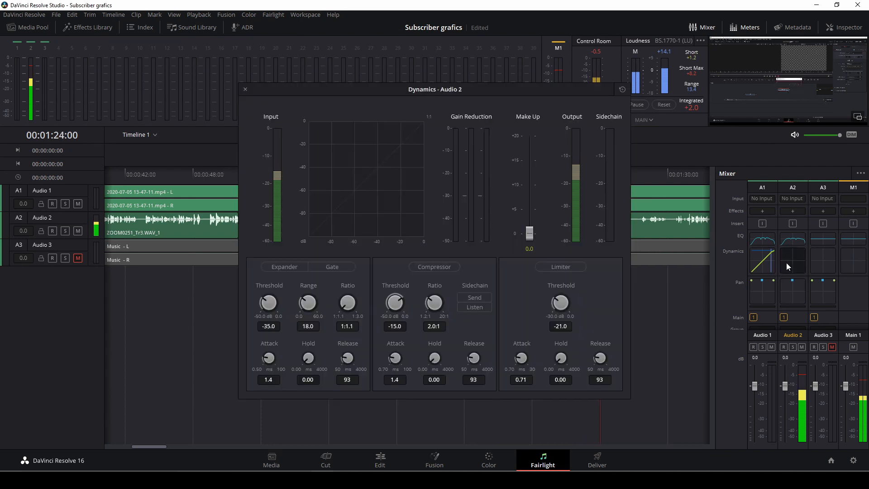
click(562, 267)
drag(561, 303, 617, 303)
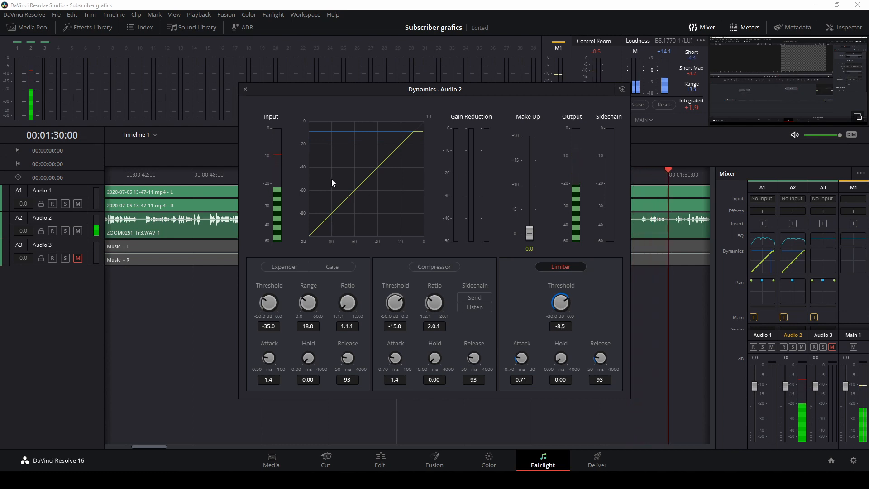
Step: Enable Audio 2's Compressor, raise the make-up gain to about 1.1 dB and close the Dynamics window
click(453, 266)
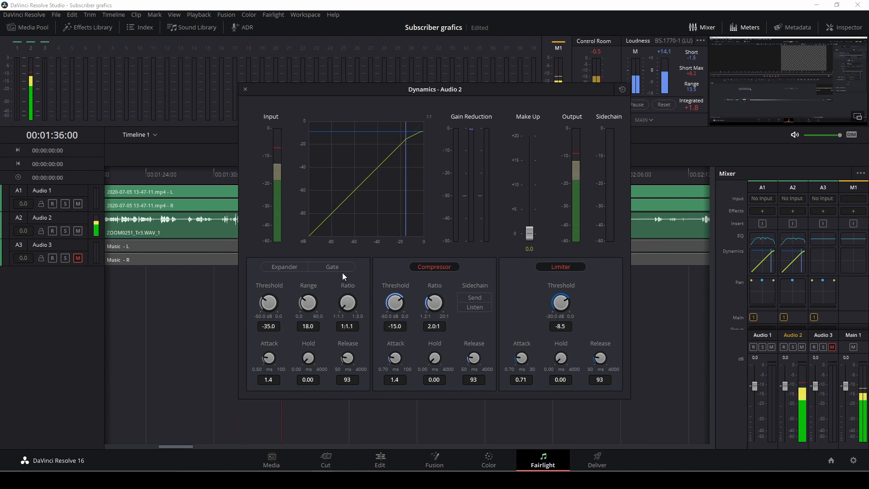
drag(532, 234, 531, 231)
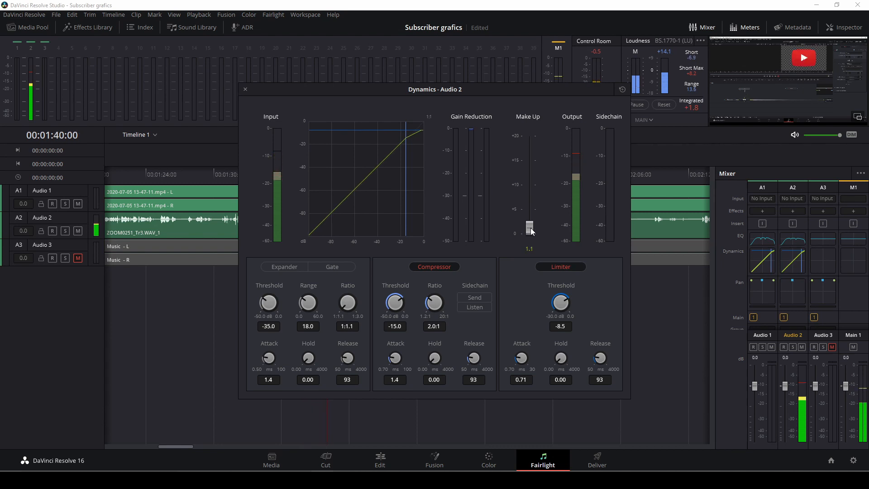
click(245, 90)
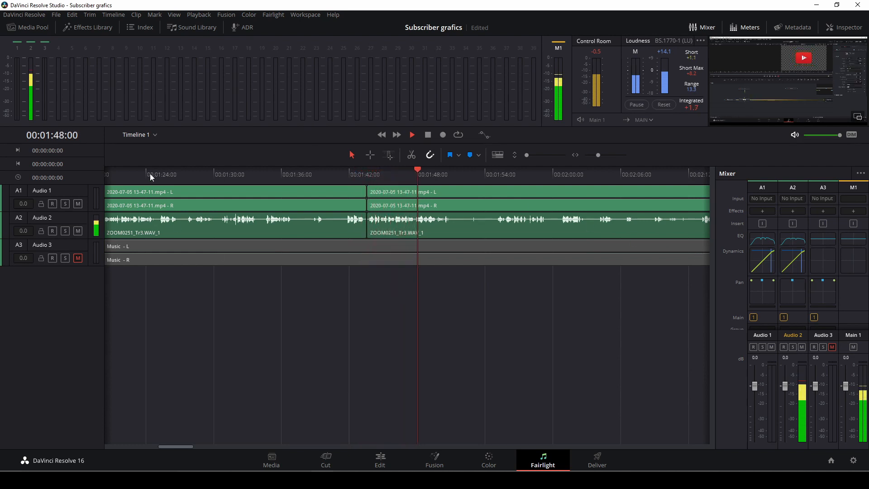
Step: Play the timeline from the start and raise Audio 1's fader to about +0.8 dB
drag(150, 173, 75, 164)
key(space)
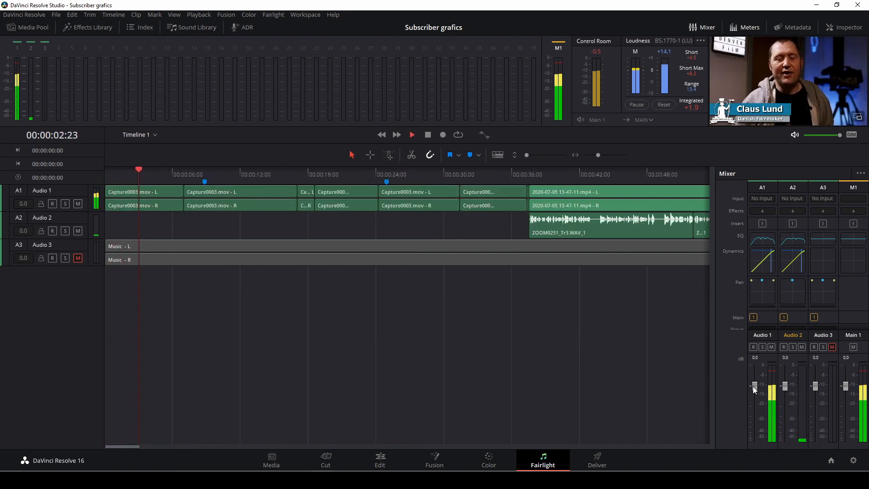
drag(753, 389, 754, 387)
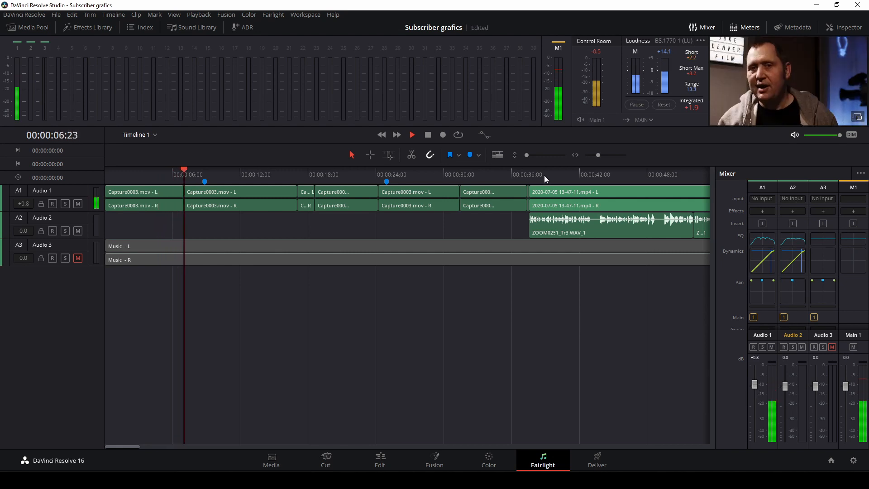
Step: Play from just before the first ZOOM0251 clip and lower Audio 2's fader to about -0.6 dB
click(524, 173)
click(511, 172)
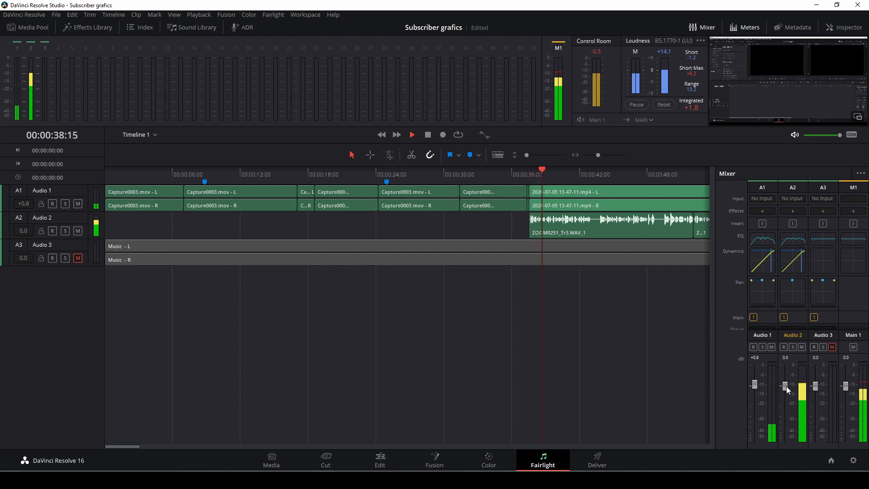
drag(787, 387, 786, 387)
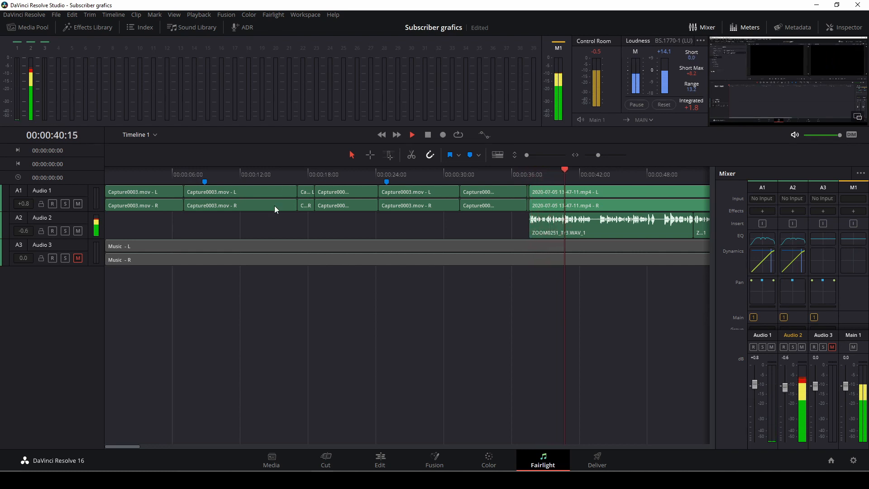
Step: Unmute the Audio 3 music track, play from the start and lower its fader to about -5.0 dB
click(78, 258)
drag(126, 178, 91, 175)
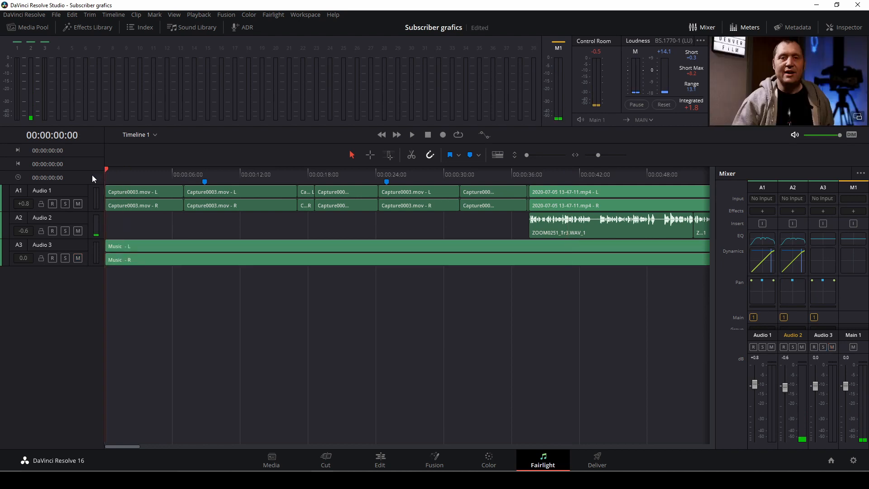
key(space)
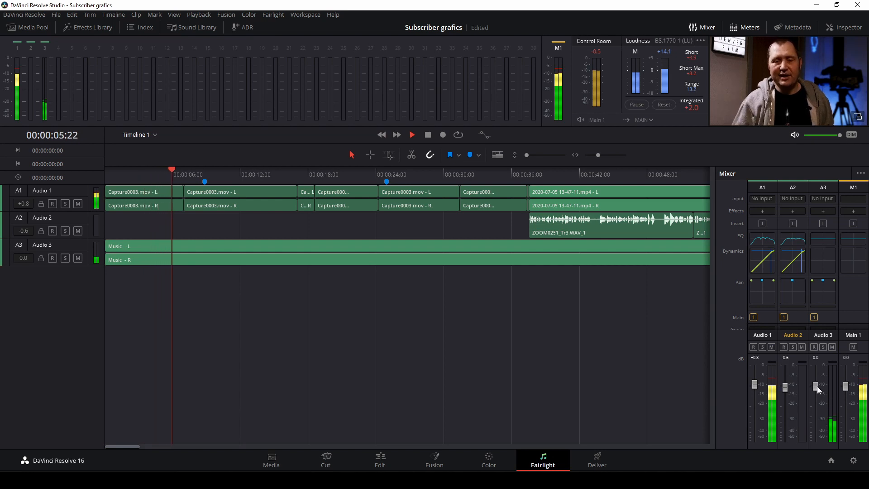
drag(816, 387, 818, 396)
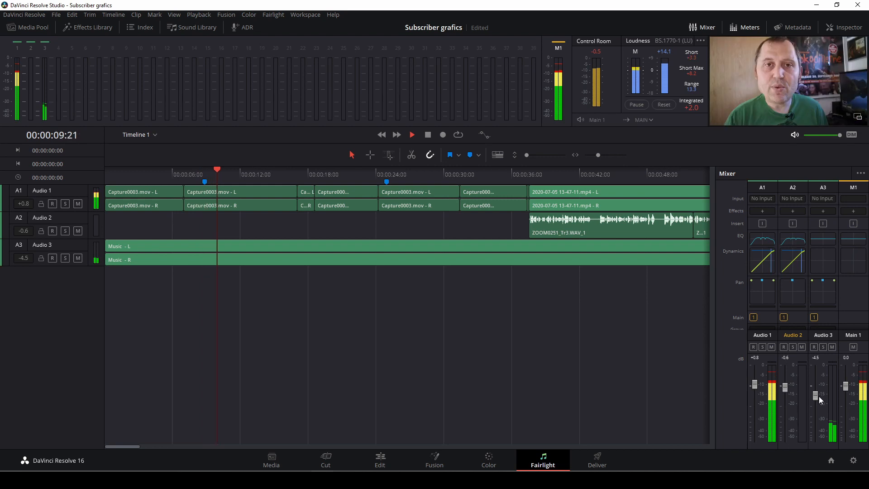
drag(815, 398, 816, 402)
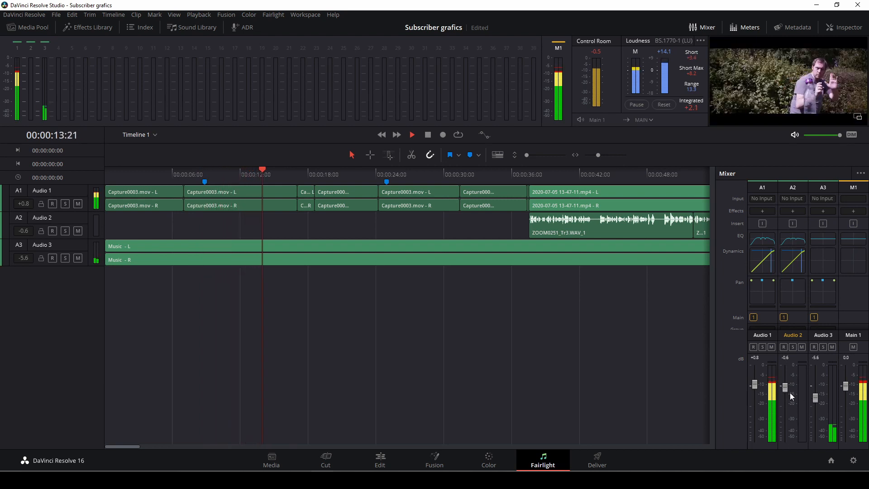
drag(817, 402, 816, 401)
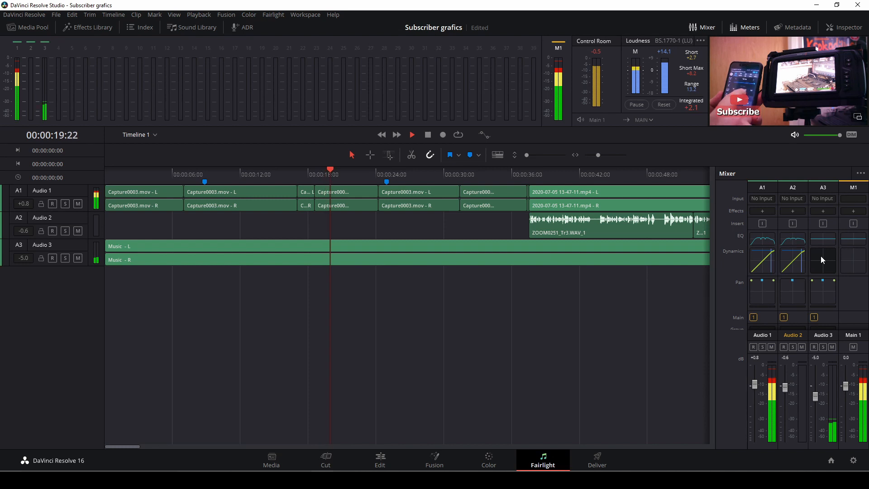
Step: In Audio 3's equalizer, enable Bands 1 and 6 and lower Band 5 to about -2.7 dB at 2.92 kHz
double_click(821, 238)
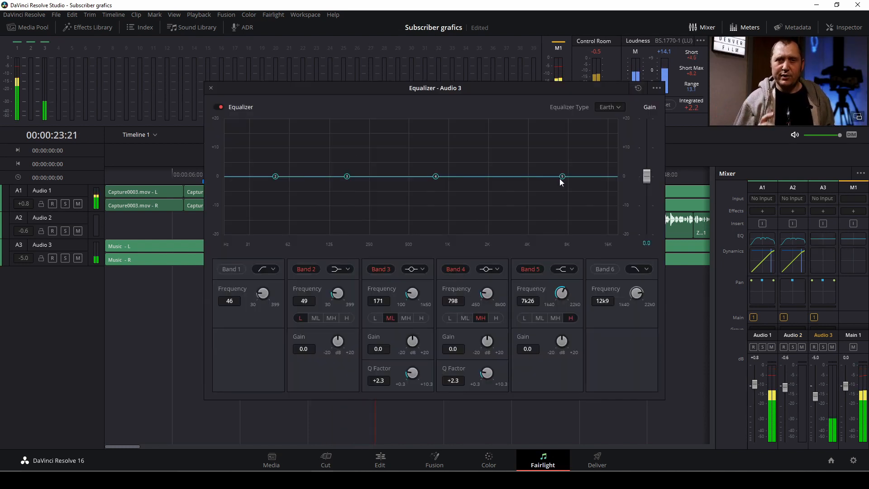
drag(560, 180, 528, 207)
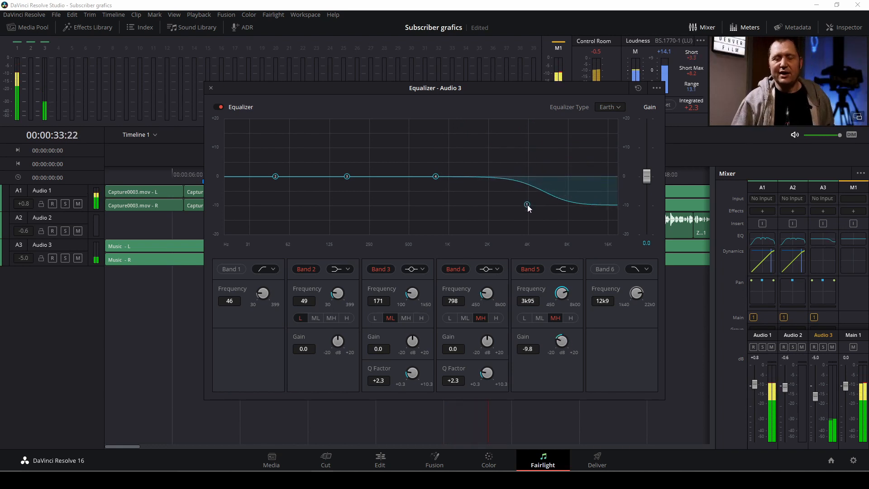
click(232, 269)
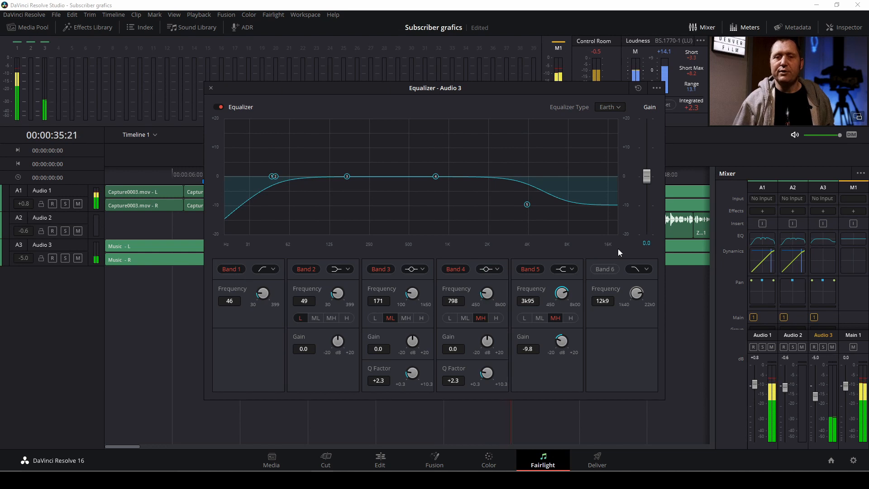
click(609, 270)
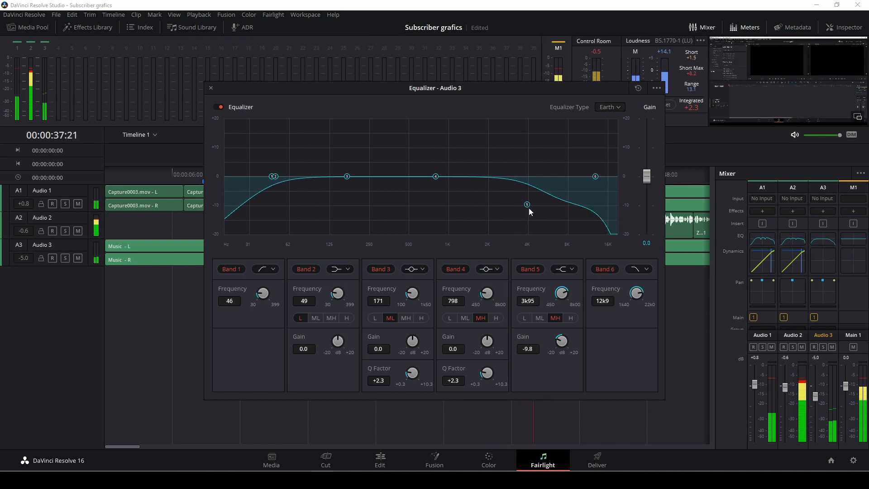
drag(529, 206, 510, 188)
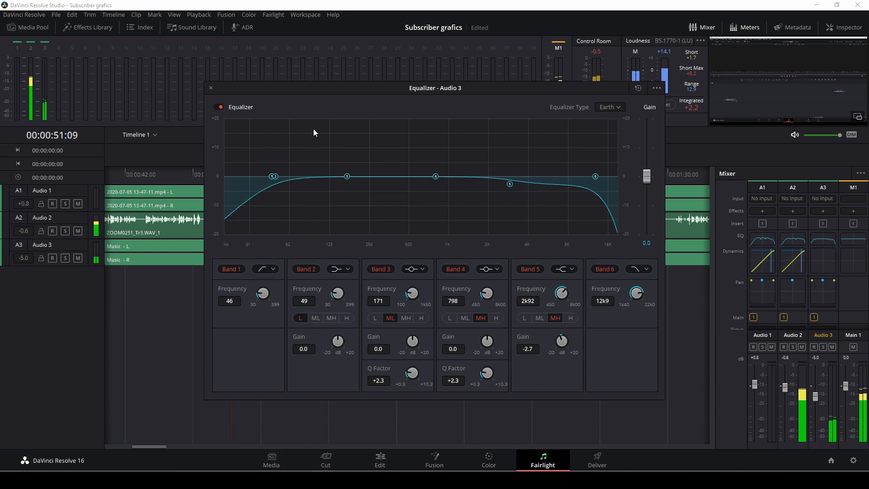
Step: Lower Audio 3's Band 5 to about -6.3 dB at 2.7 kHz, compare the music with the equalizer bypassed and enabled, and close it
click(219, 108)
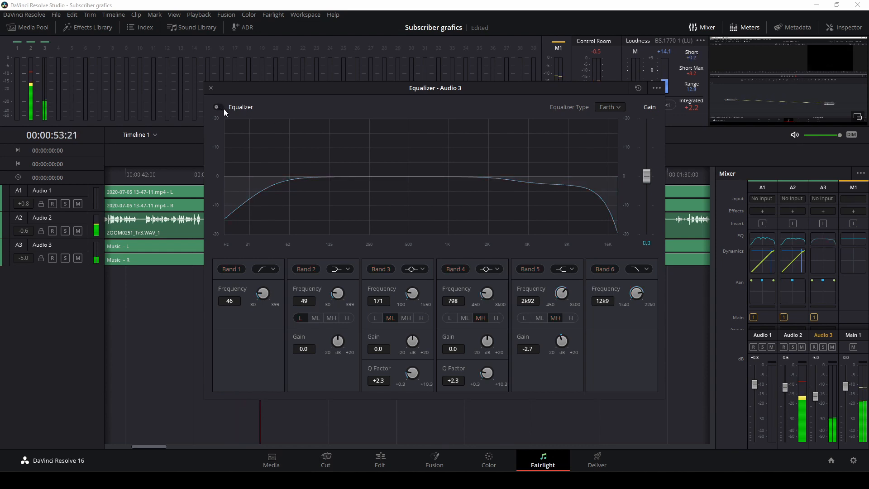
click(224, 109)
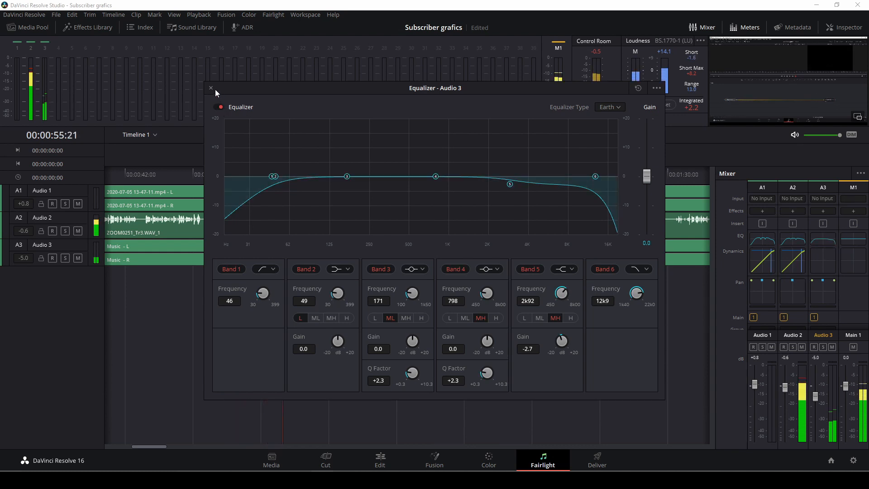
drag(507, 185, 505, 195)
click(221, 108)
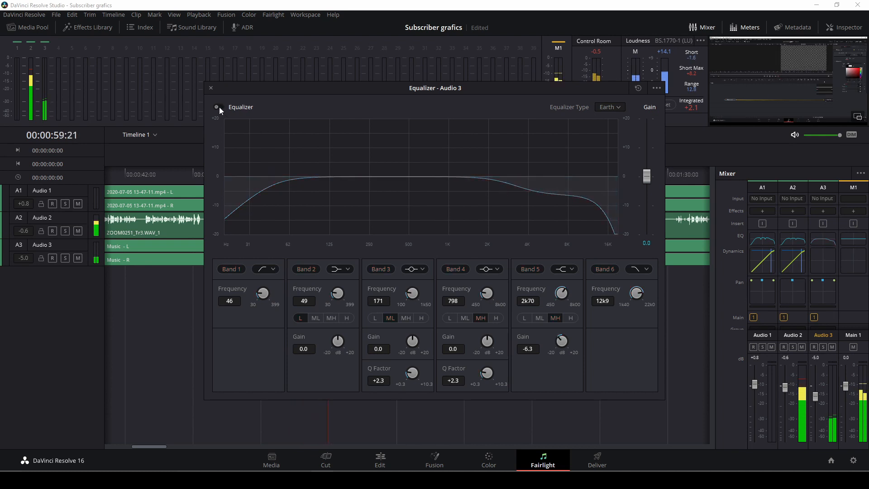
click(219, 107)
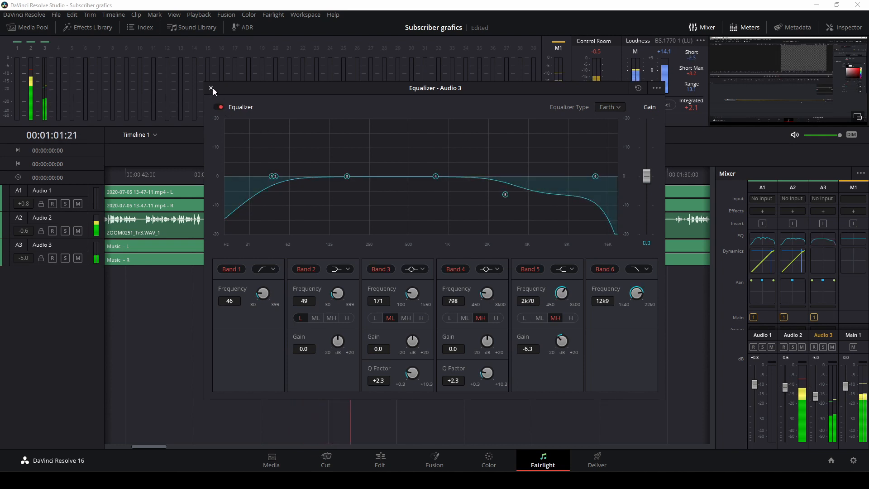
click(217, 107)
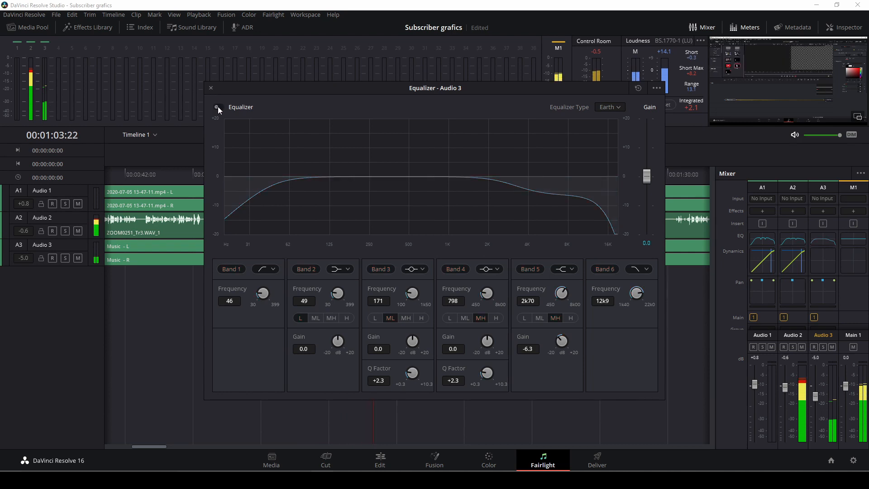
click(221, 108)
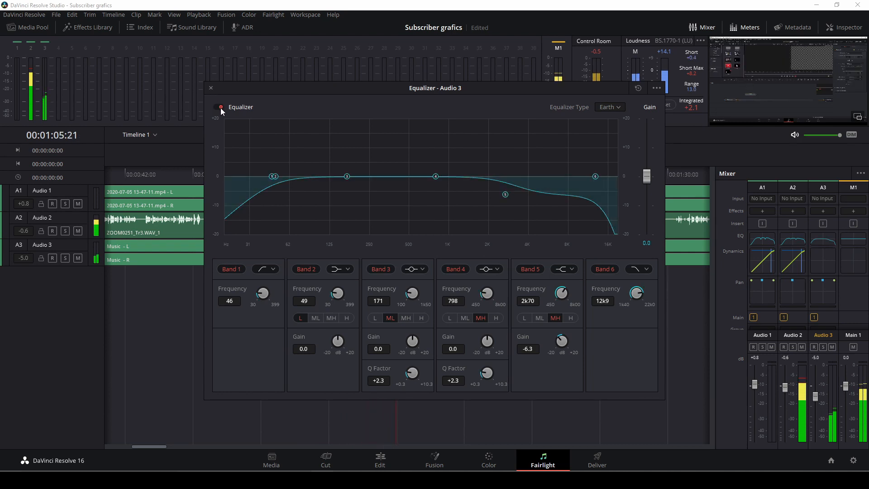
click(210, 88)
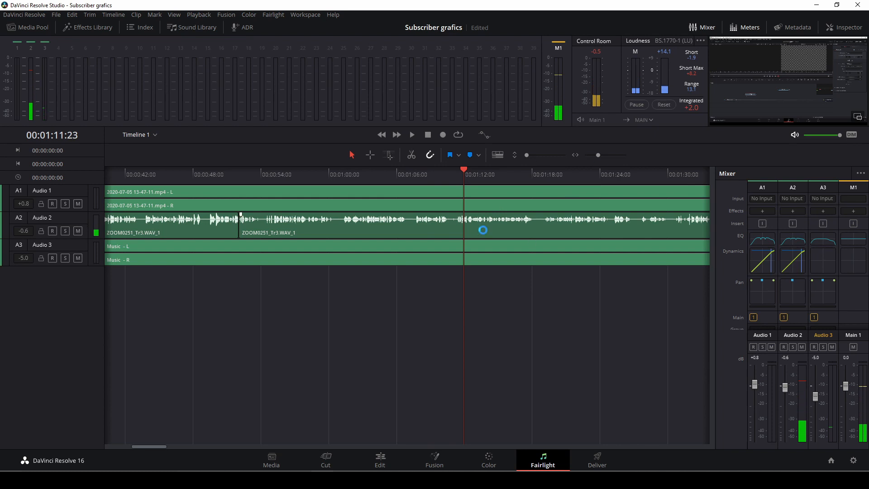
Step: Return to the Edit page and play the finished timeline from the start, zoomed out slightly
click(392, 452)
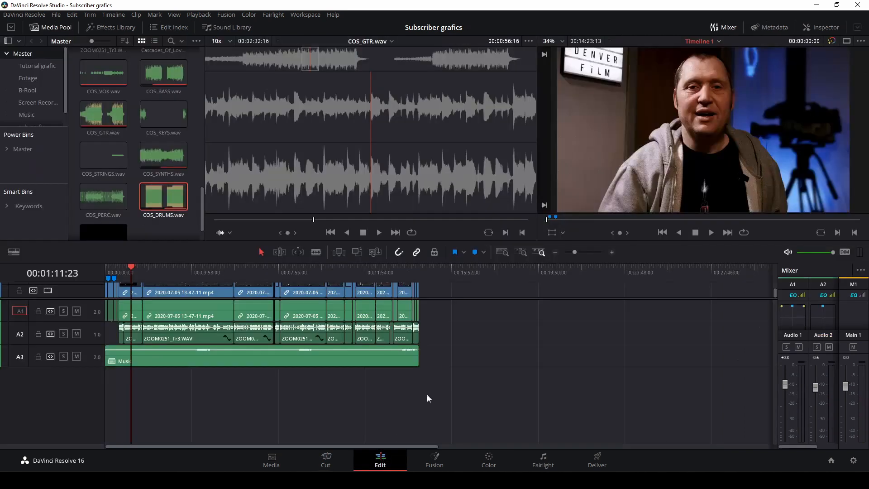
drag(134, 271, 93, 268)
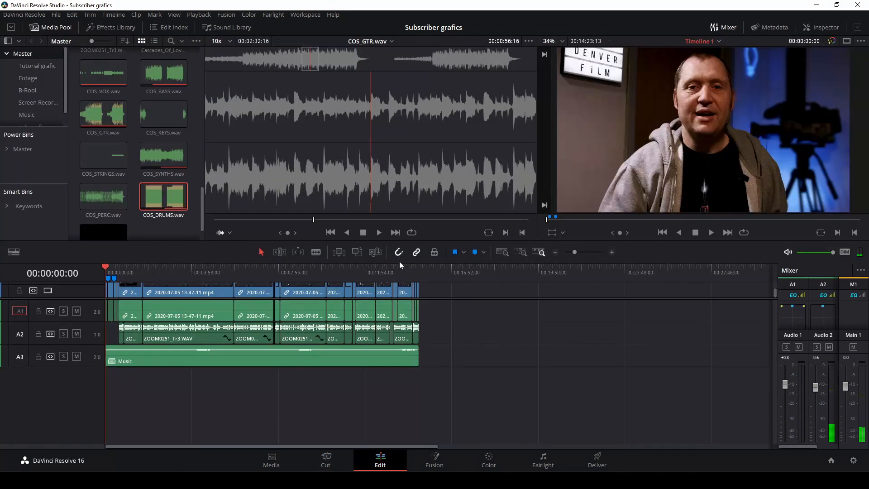
key(space)
drag(574, 252, 574, 252)
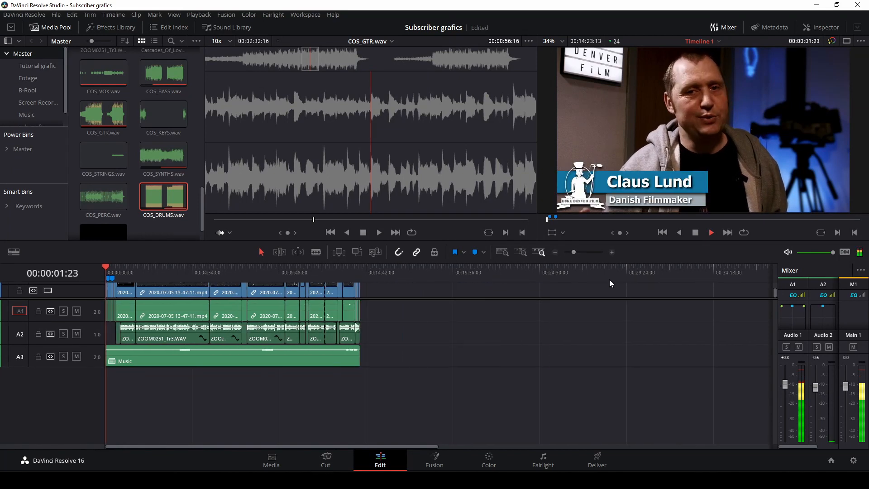